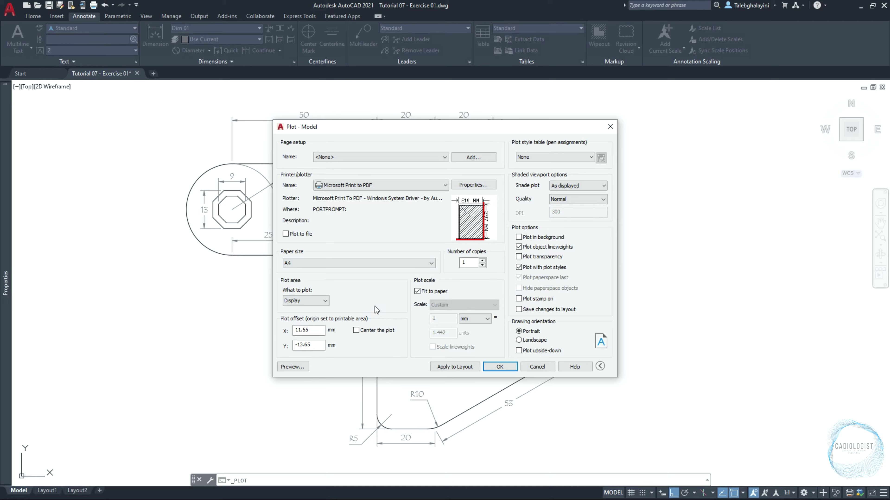
- Configure the plot in landscape orientation, using a window around the whole dimensioned drawing as the plot area, centered on the paper
left_click(519, 340)
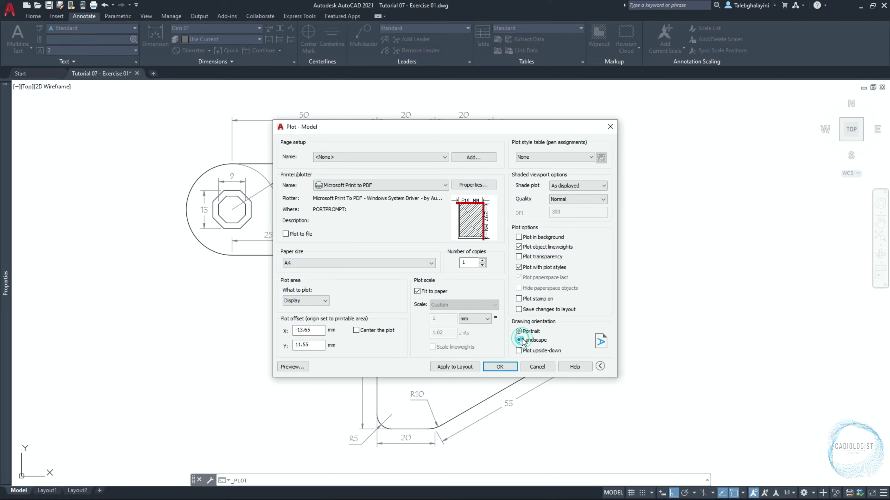
left_click(322, 301)
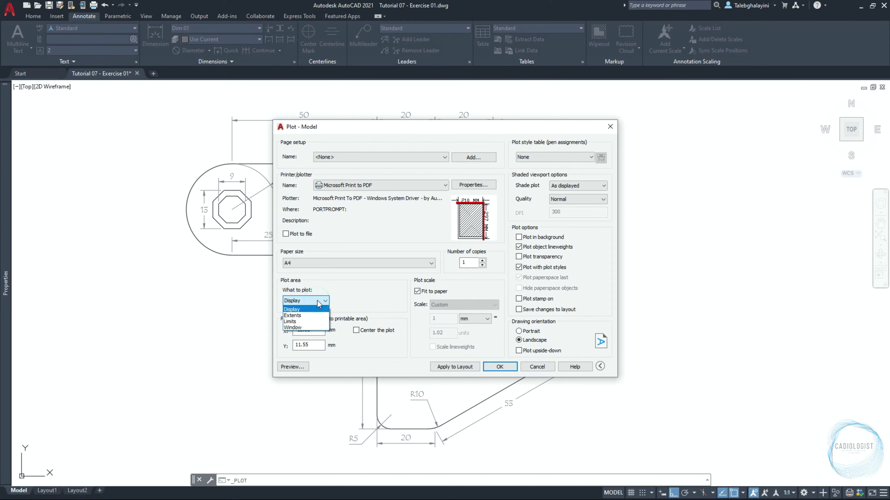
left_click(314, 328)
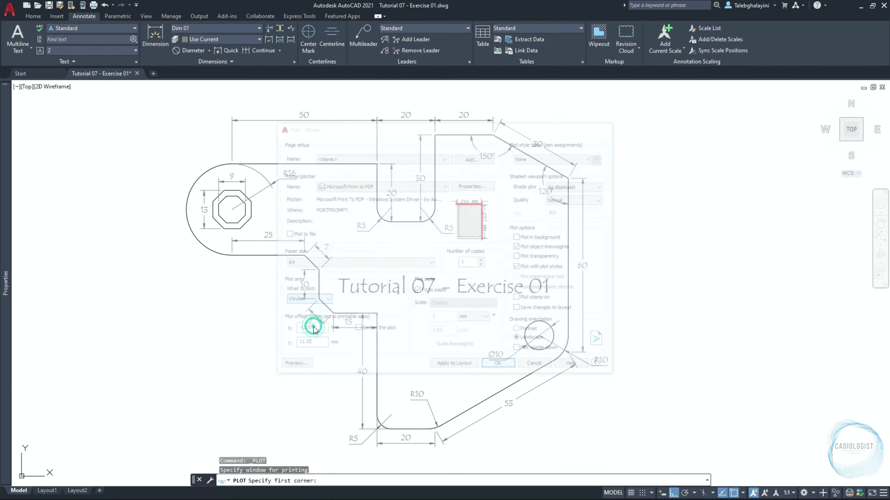
left_click(164, 106)
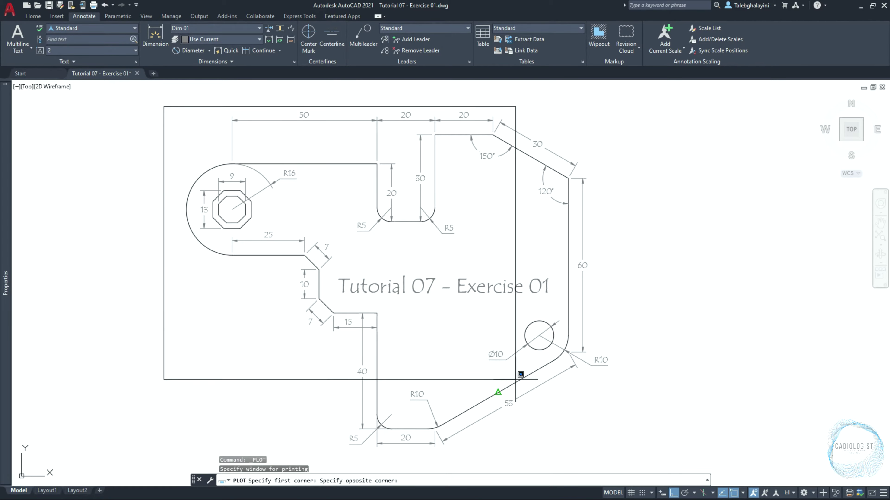
left_click(616, 460)
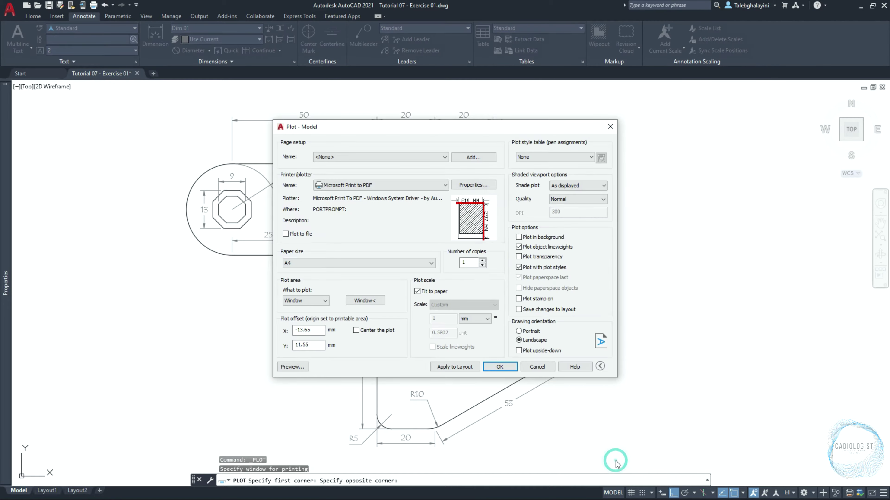
left_click(380, 332)
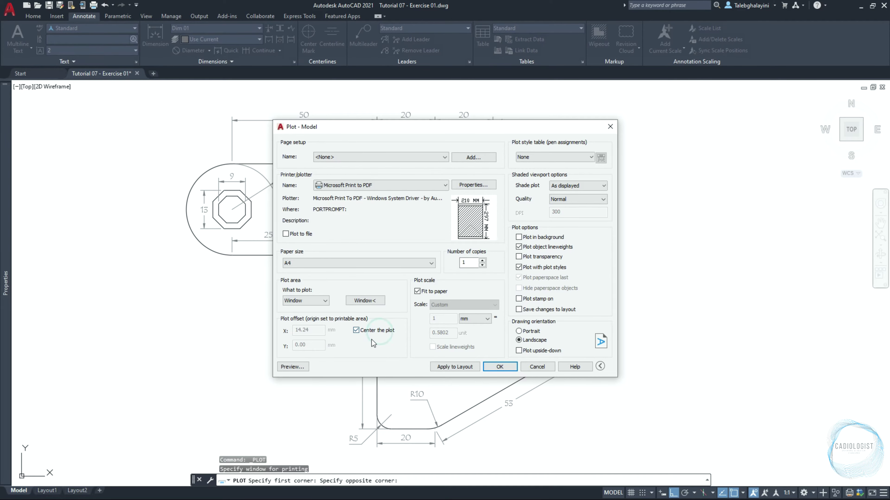
- Preview the plot and print it to a PDF on the Desktop named "Exercise 01 Simple Print-out"
left_click(306, 366)
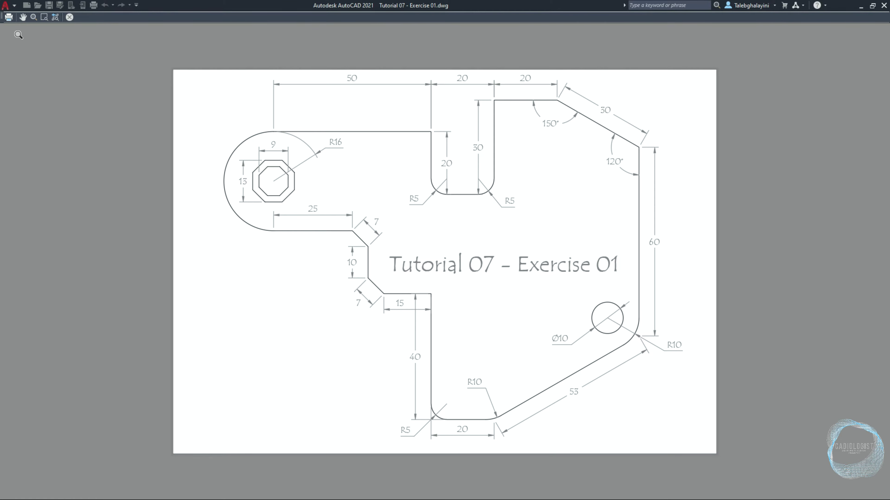
left_click(9, 17)
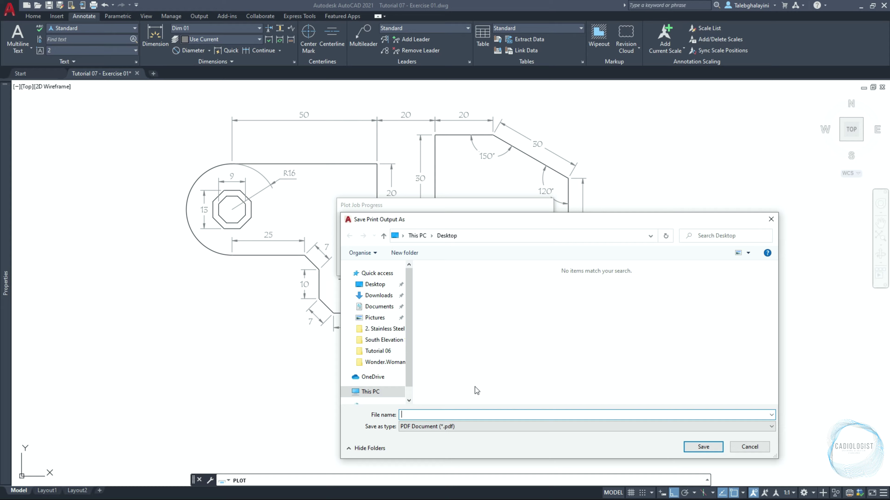
type("Exercise 01 Simple Print-out")
left_click(375, 285)
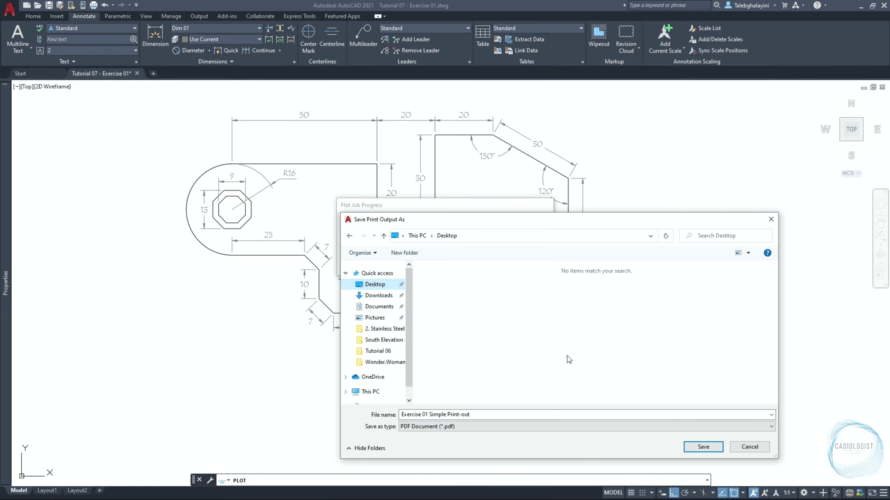
left_click(704, 447)
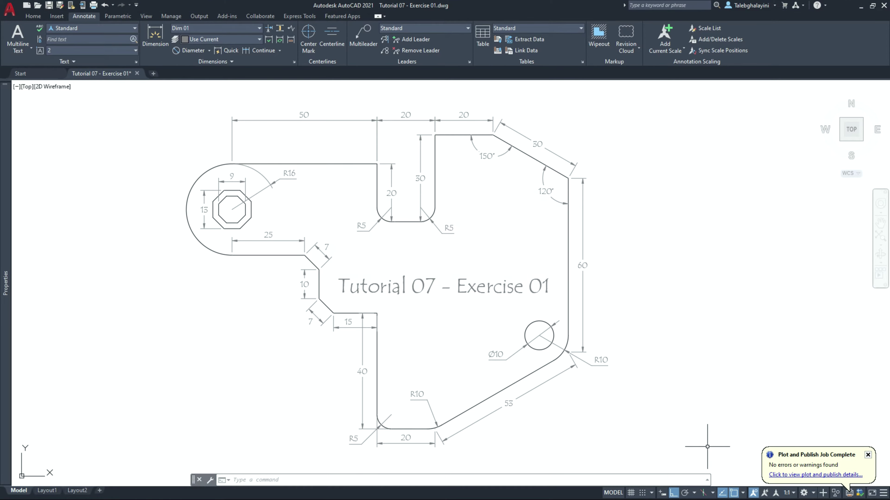
- Switch to the desktop, open the Exercise 01 Simple Print-out PDF, and rotate it upright to inspect it enlarged
left_click(861, 6)
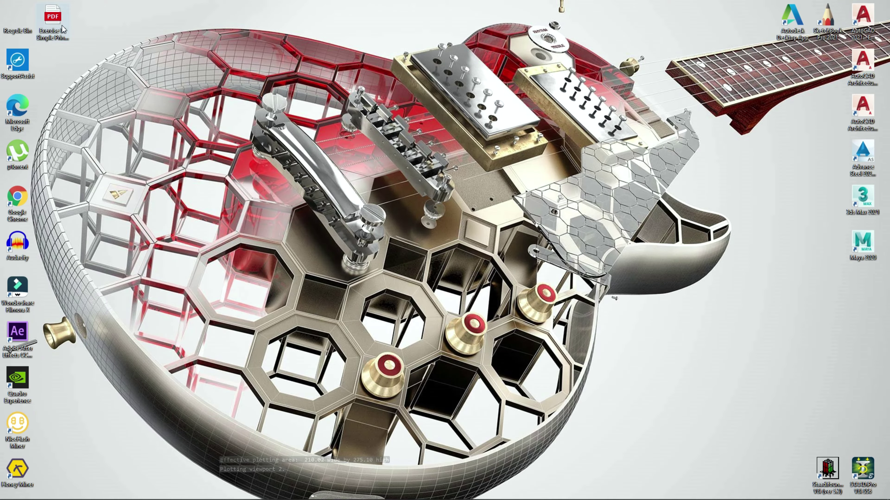
double_click(63, 28)
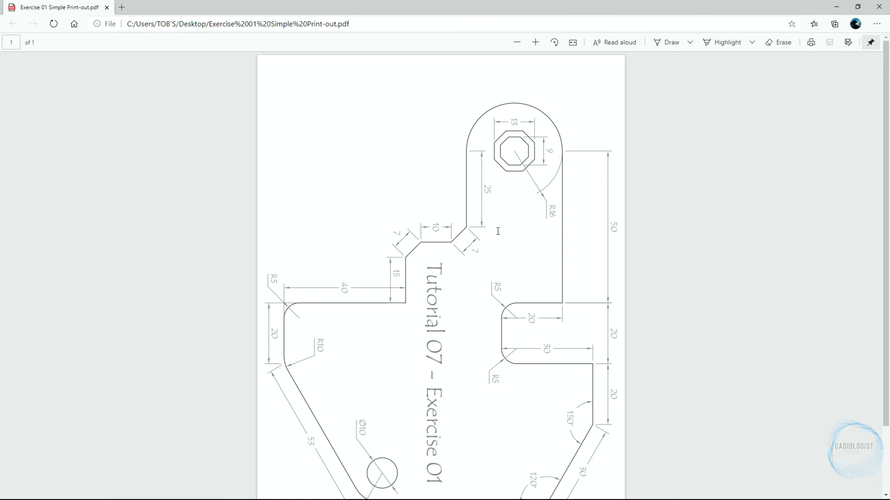
left_click(554, 42)
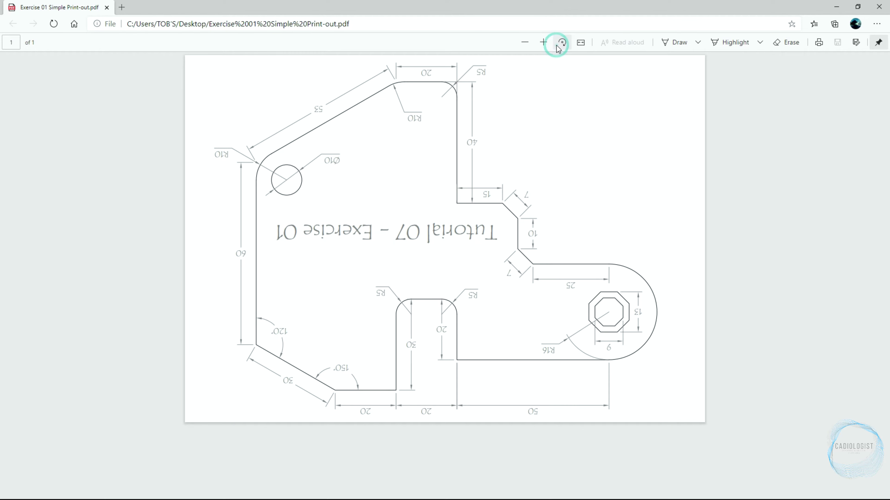
left_click(567, 42)
left_click(560, 42)
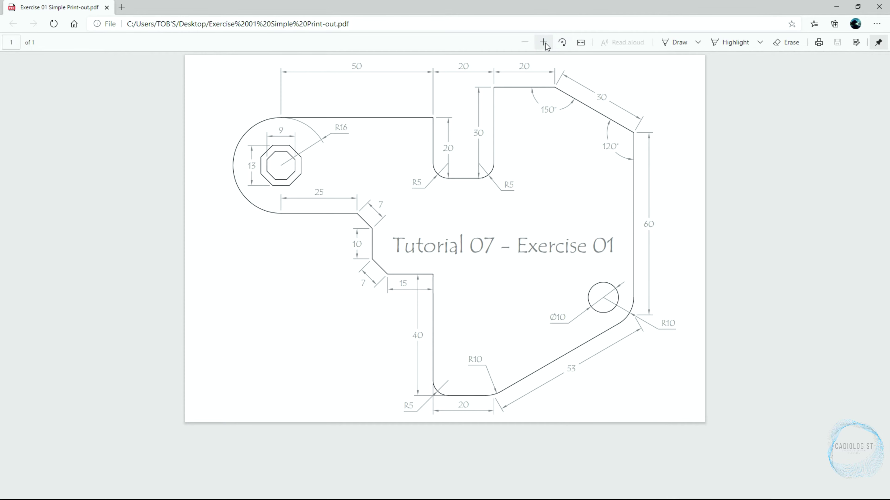
left_click(543, 42)
left_click(543, 43)
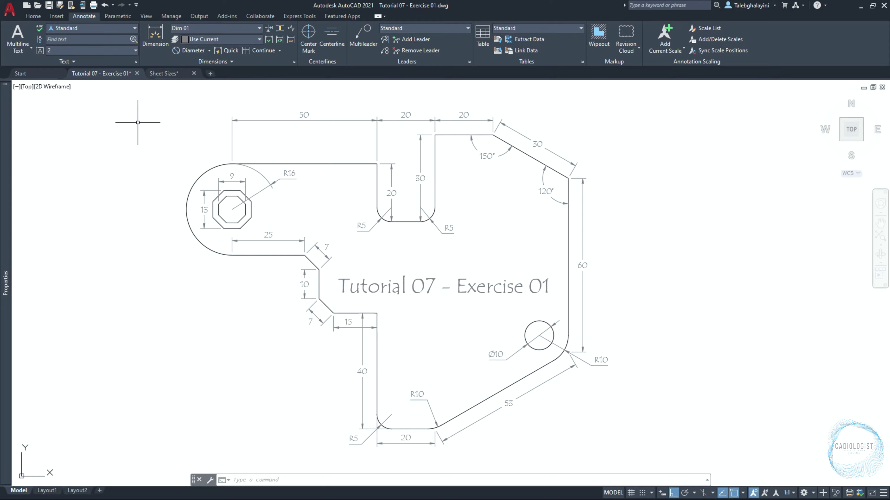
- Create a new layer named "Title Block" in the layer properties
type("la")
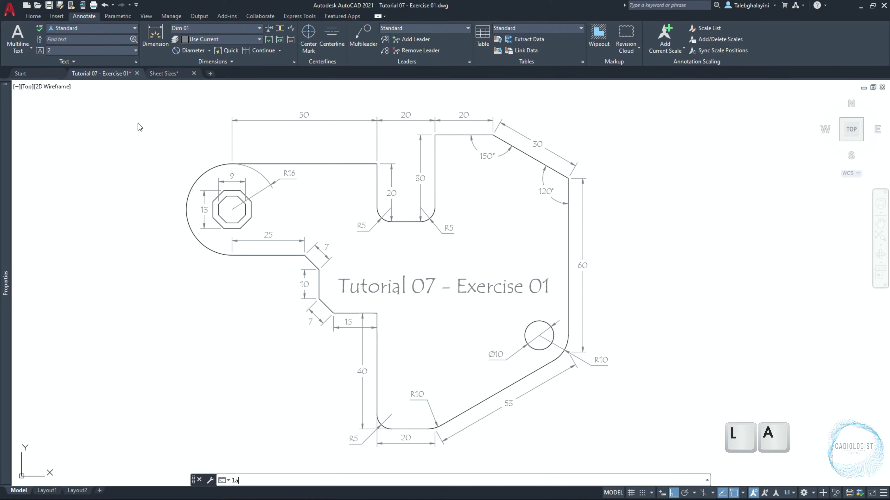
key("Return")
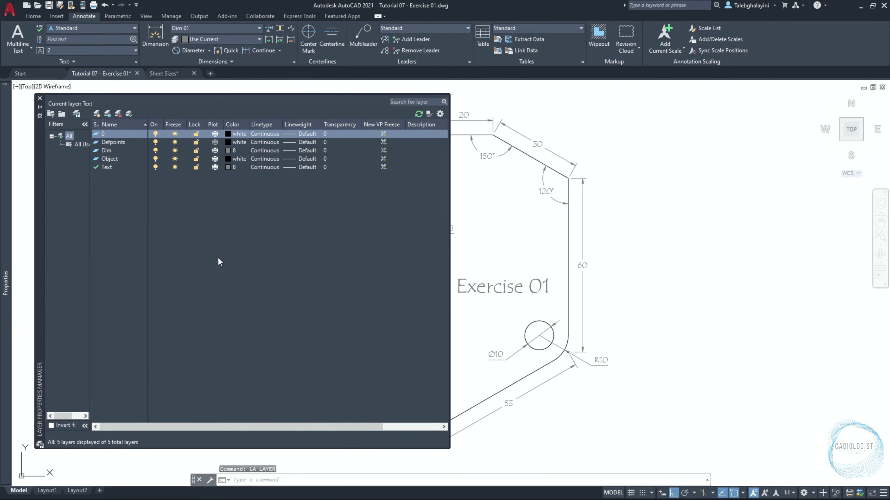
left_click(97, 113)
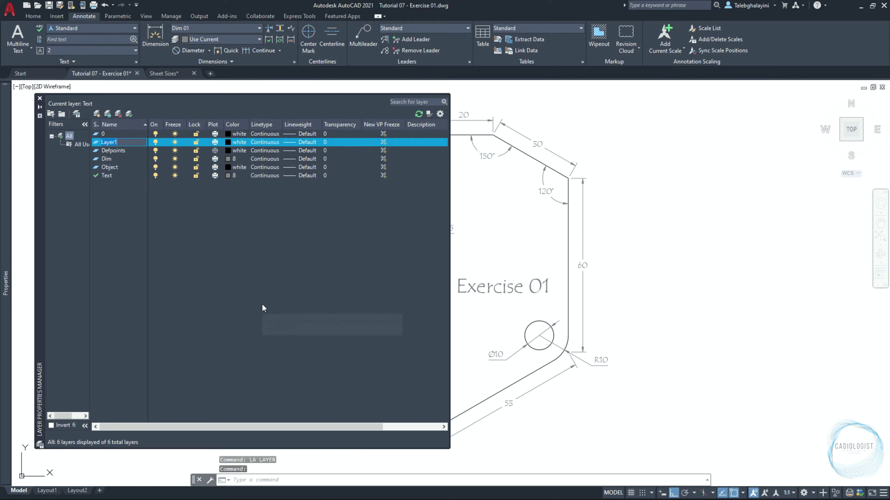
type("Title Block")
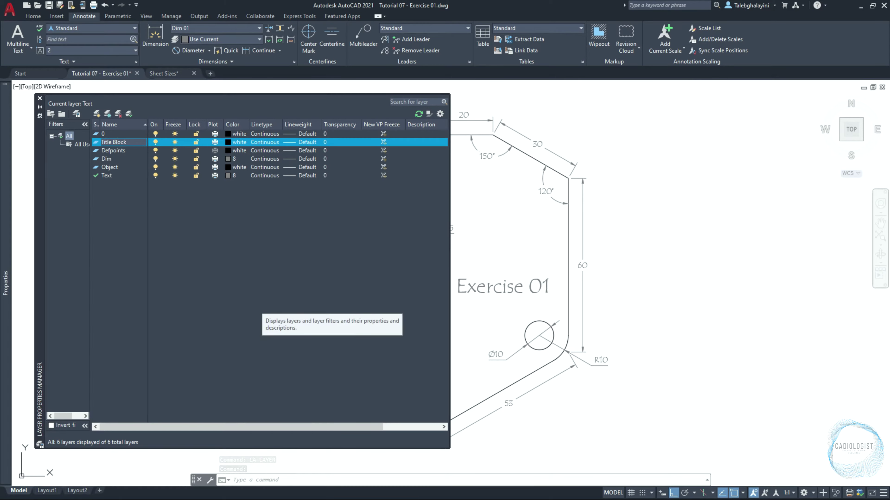
key("Return")
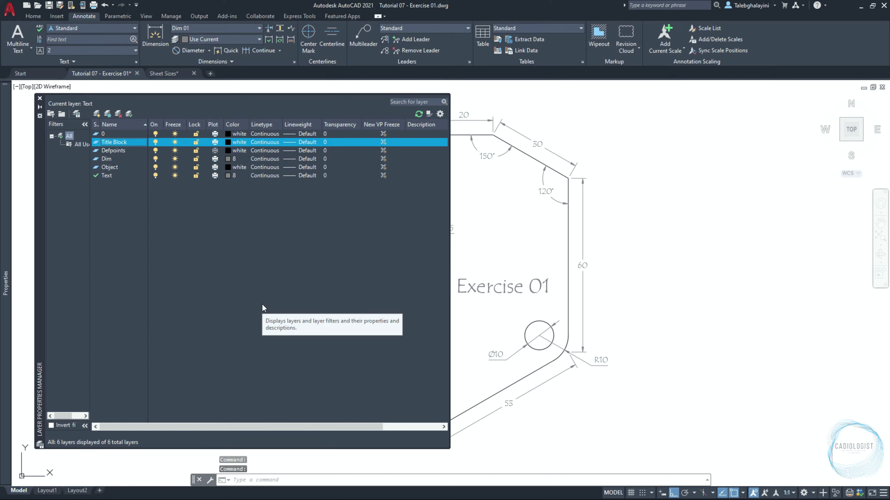
- Set the Title Block layer's lineweight to 0.05 mm and make it the current layer
left_click(297, 145)
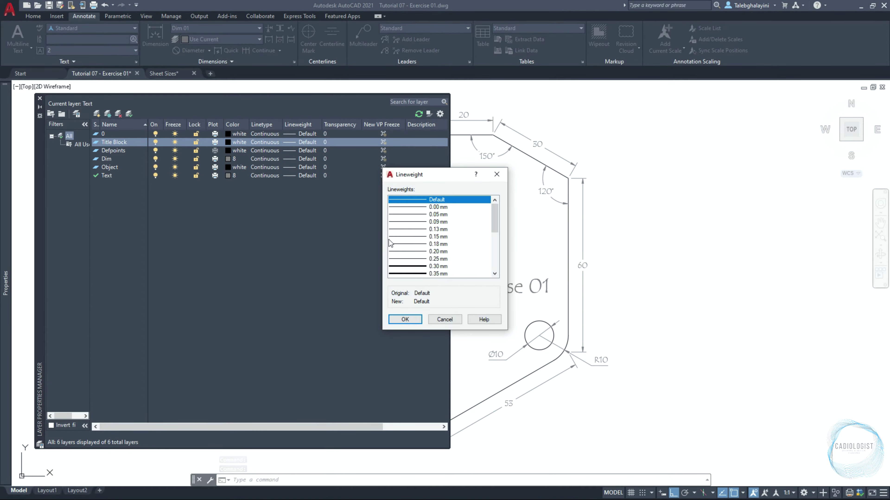
left_click(416, 215)
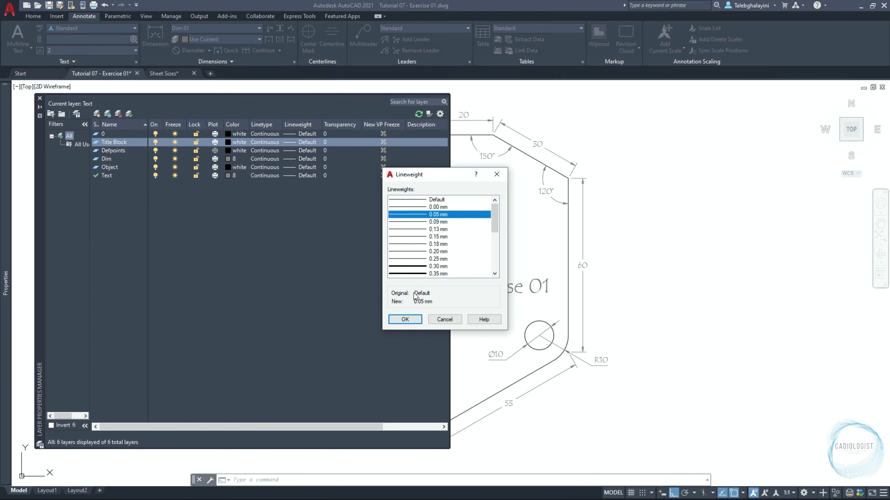
left_click(415, 320)
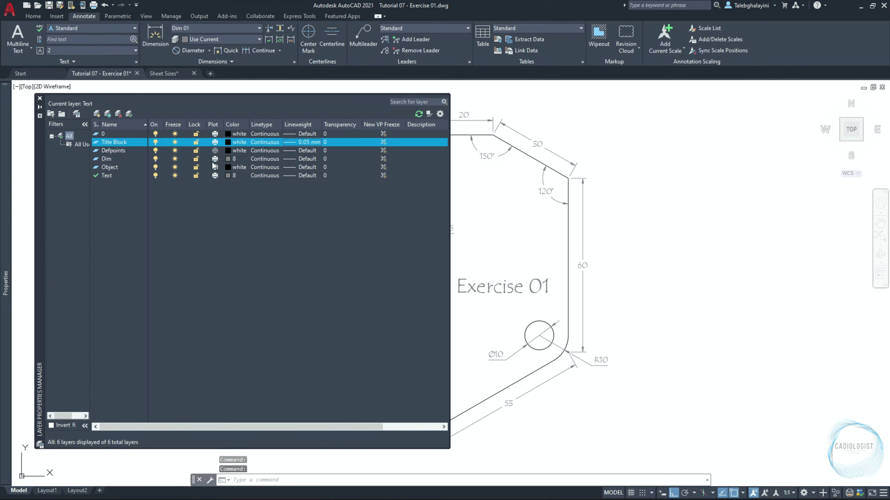
left_click(130, 112)
left_click(40, 98)
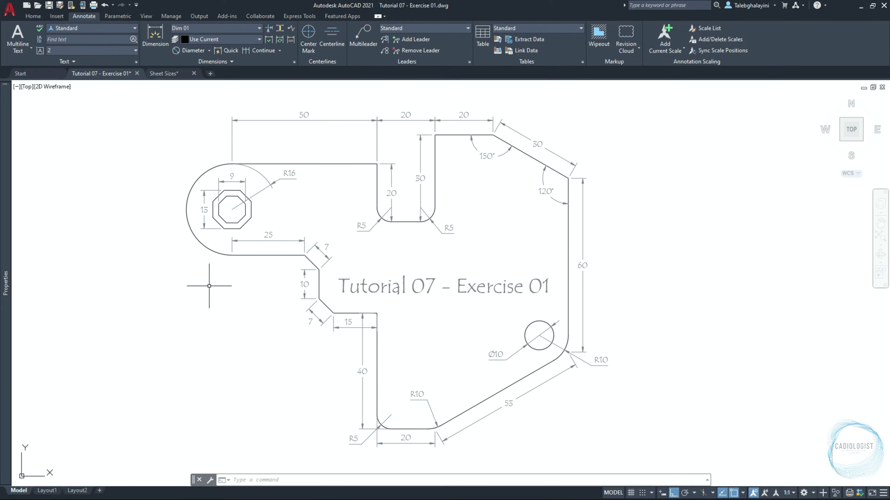
- Draw a 297 by 210 mm rectangle in the empty space to the right of the dimensioned part as the A4 sheet outline
scroll(210, 287, "down", 5)
scroll(589, 268, "down", 1)
middle_click_drag(572, 269, 480, 262)
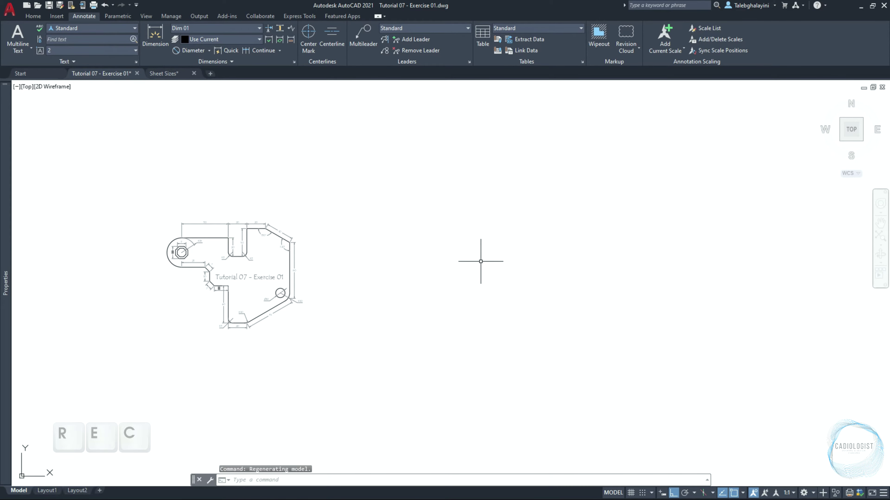
type("rec")
key("Return")
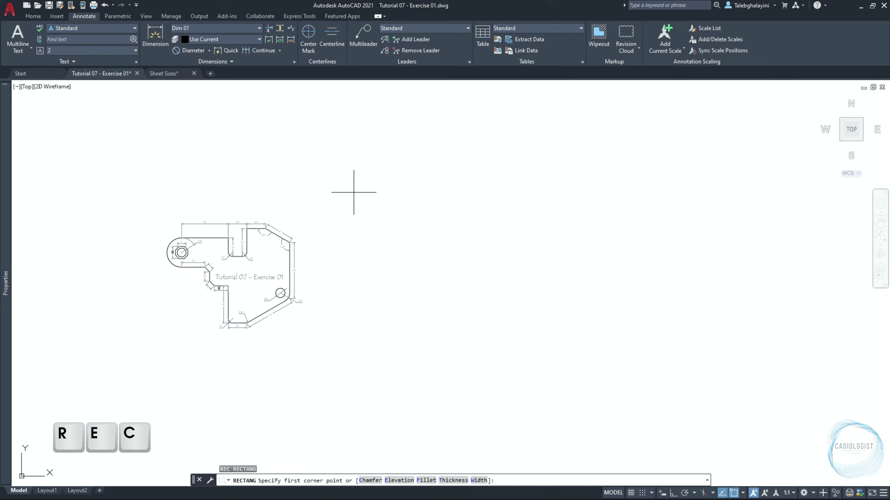
left_click(342, 183)
type("d")
key("Return")
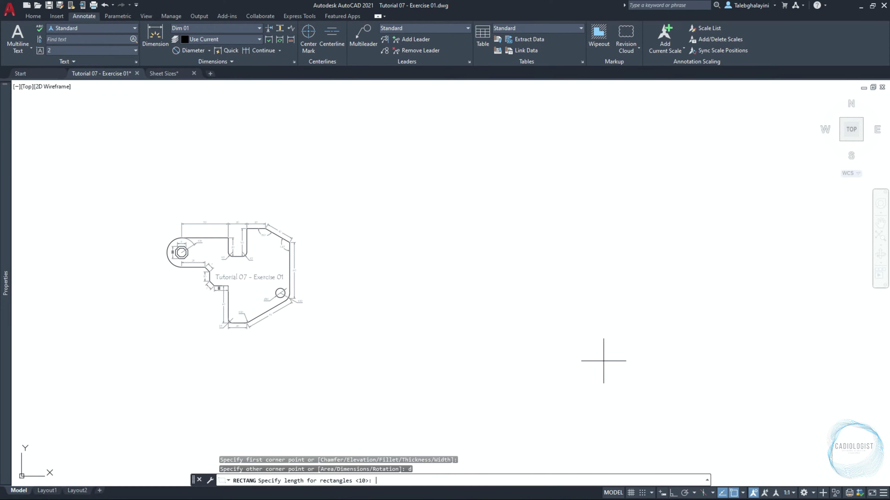
type("297")
key("Return")
type("210")
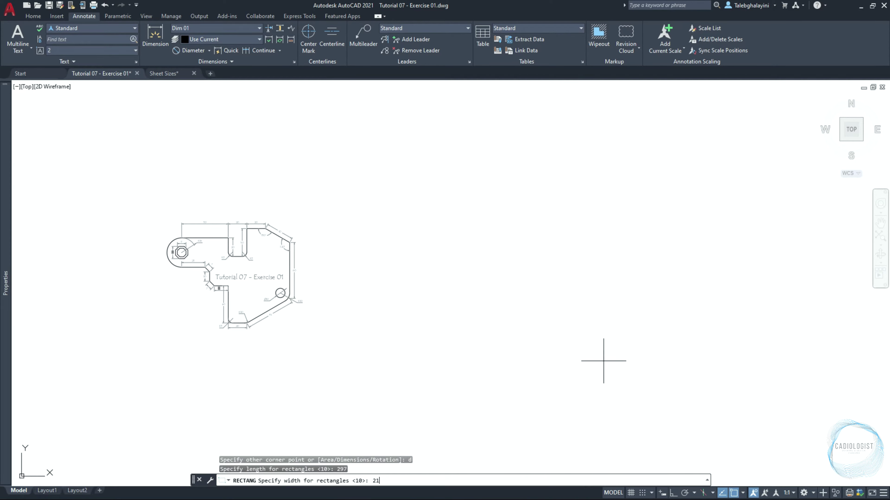
key("Return")
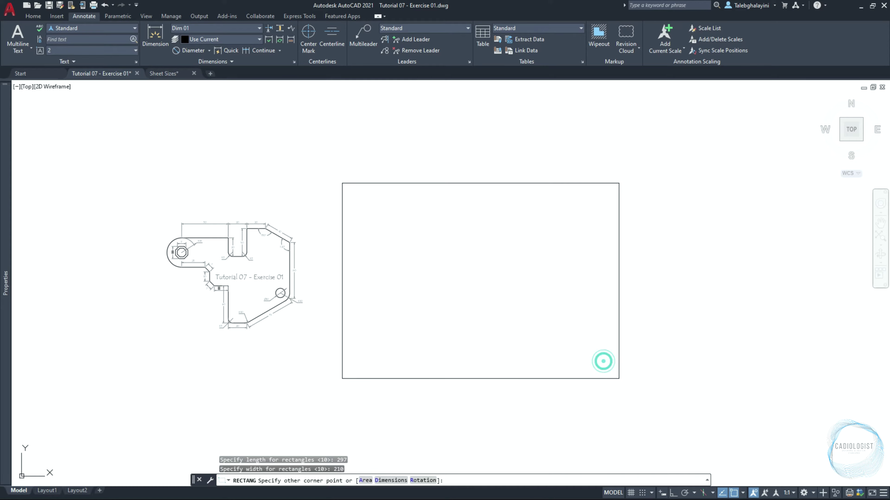
left_click(599, 363)
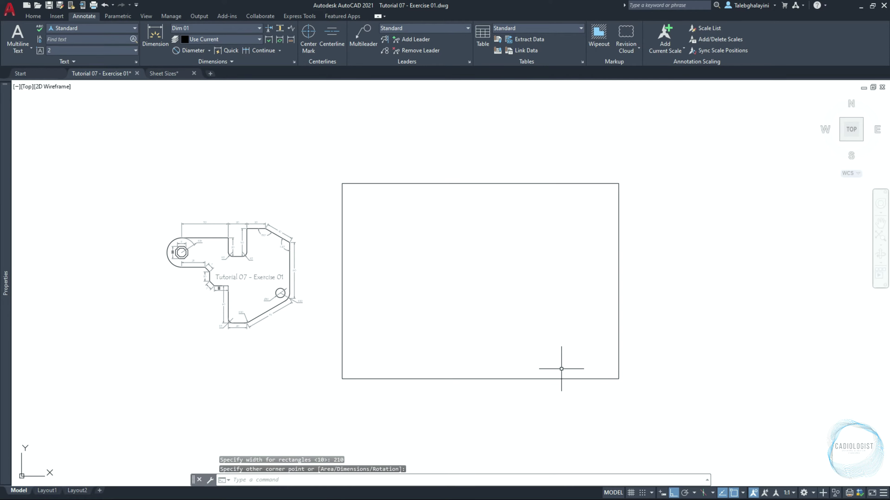
- Offset the sheet rectangle inward by 2 mm, and offset the resulting rectangle inward by the same distance to form a double inner border
left_click(556, 367)
left_click(522, 397)
type("offOFFSET")
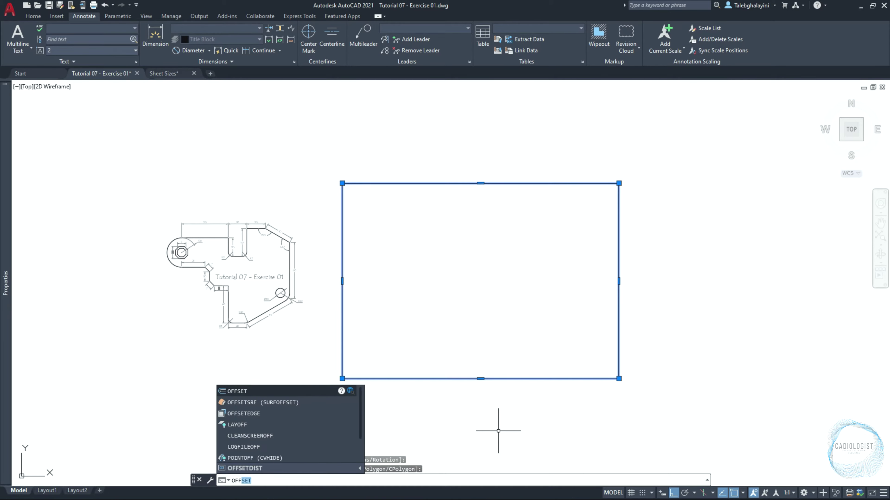
key("Return")
type("2")
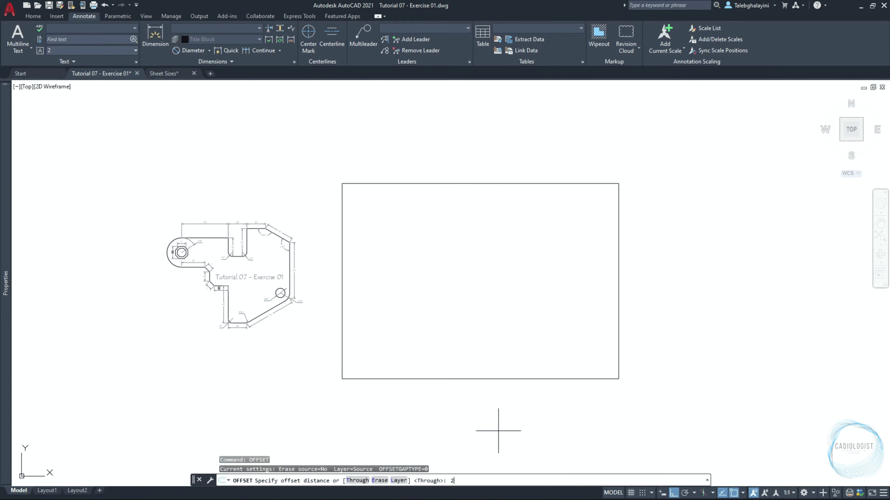
key("Return")
scroll(497, 337, "up", 4)
left_click(475, 299)
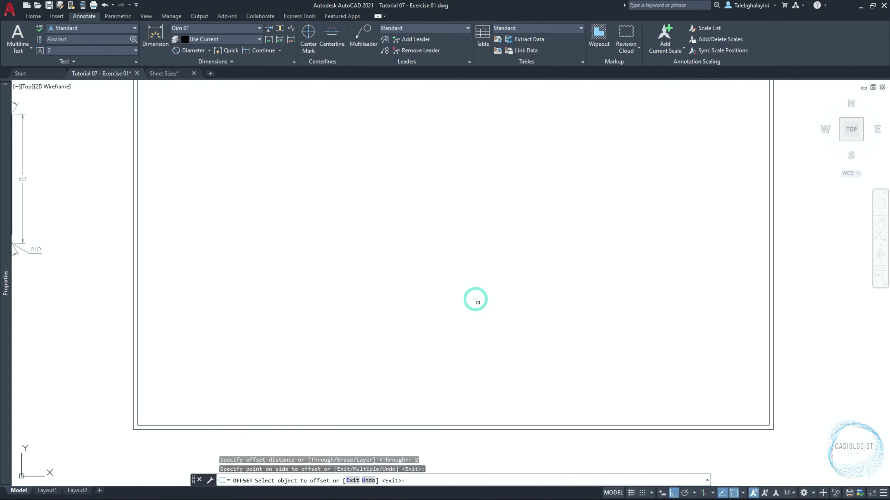
left_click(520, 424)
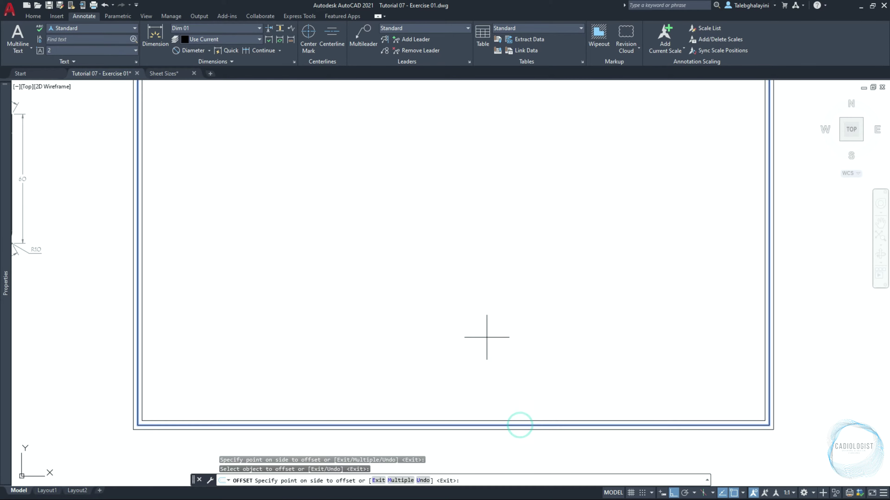
left_click(486, 338)
key("Escape")
scroll(487, 338, "down", 2)
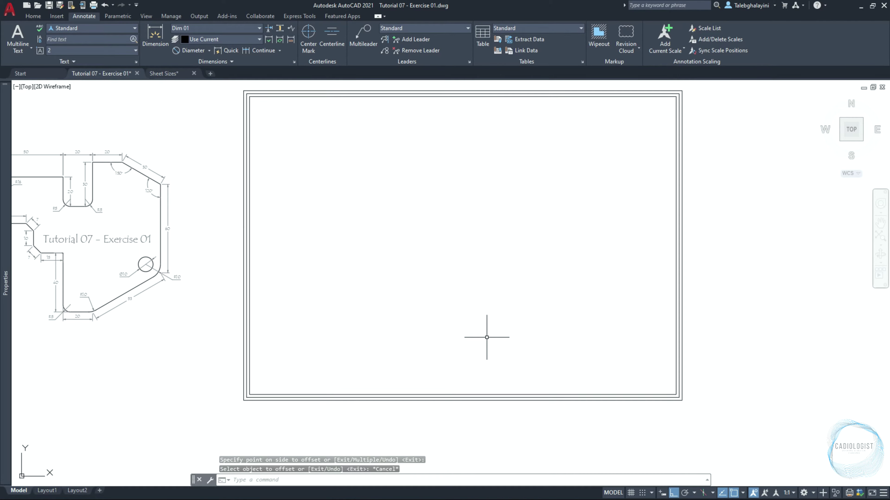
- Draw vertical construction lines along the two vertical edges of the innermost border rectangle
middle_click_drag(507, 264, 481, 287)
type("xl")
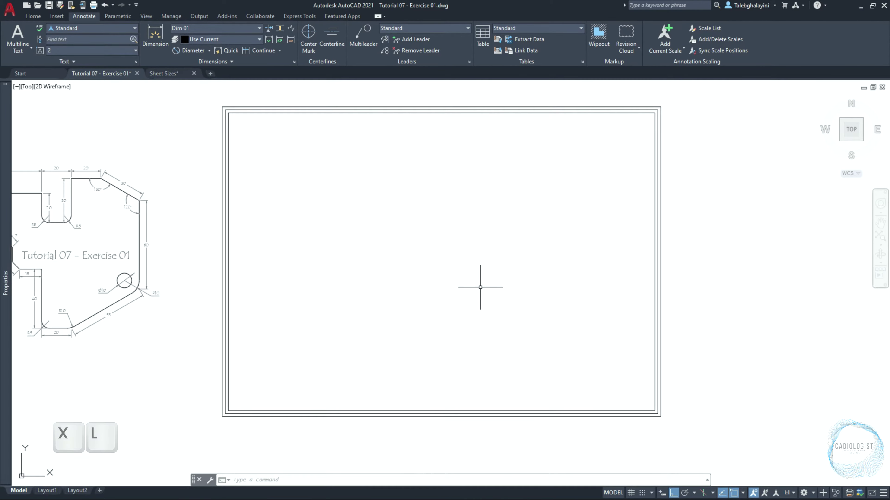
key("Return")
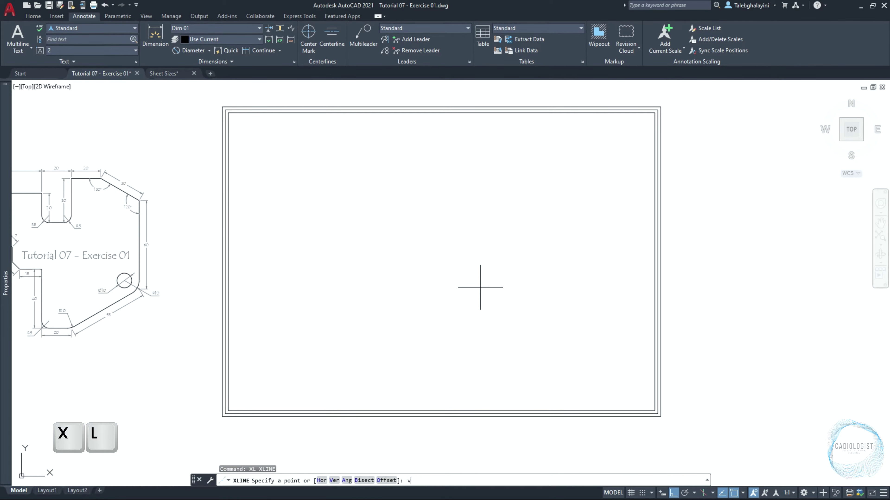
type("v")
key("Return")
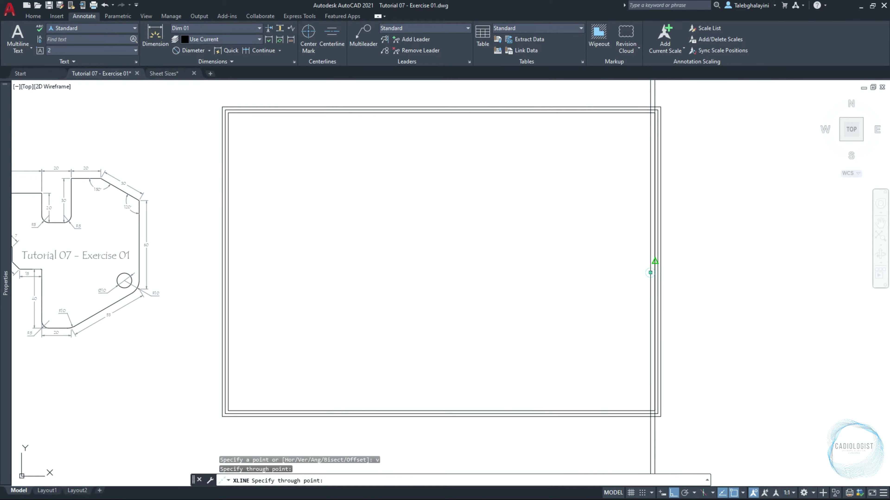
left_click(228, 258)
key("Return")
- Draw horizontal construction lines along the lower and upper edges of the innermost border rectangle
key("Return")
type("h")
key("Return")
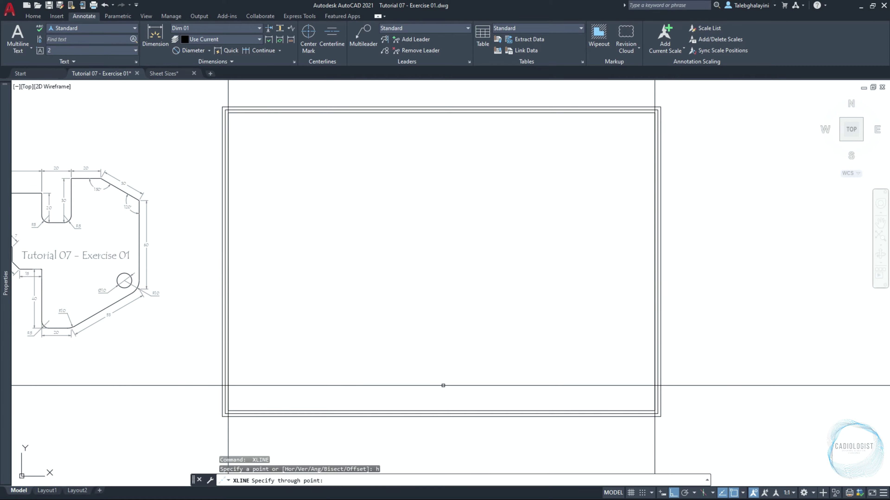
left_click(441, 411)
left_click(441, 112)
key("Return")
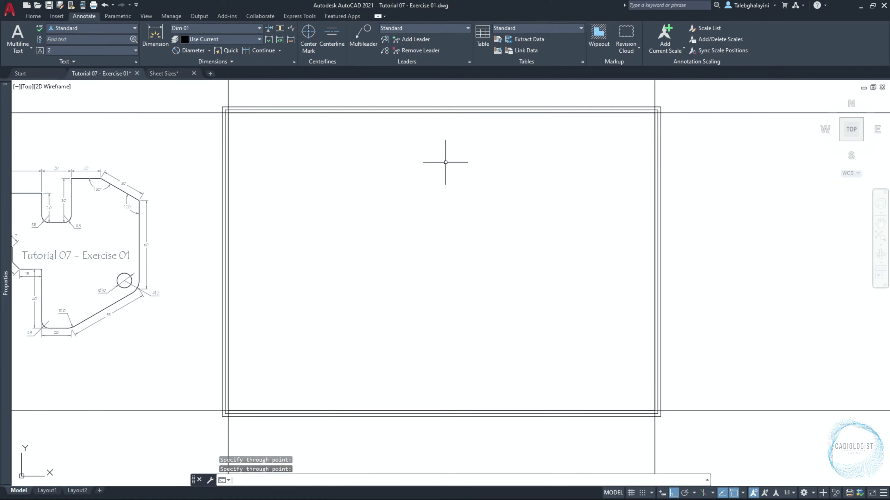
- Trim all four sides of the outermost rectangle between the four construction lines, leaving only L-shaped marks at its corners
scroll(445, 162, "down", 2)
left_click(637, 94)
left_click(245, 94)
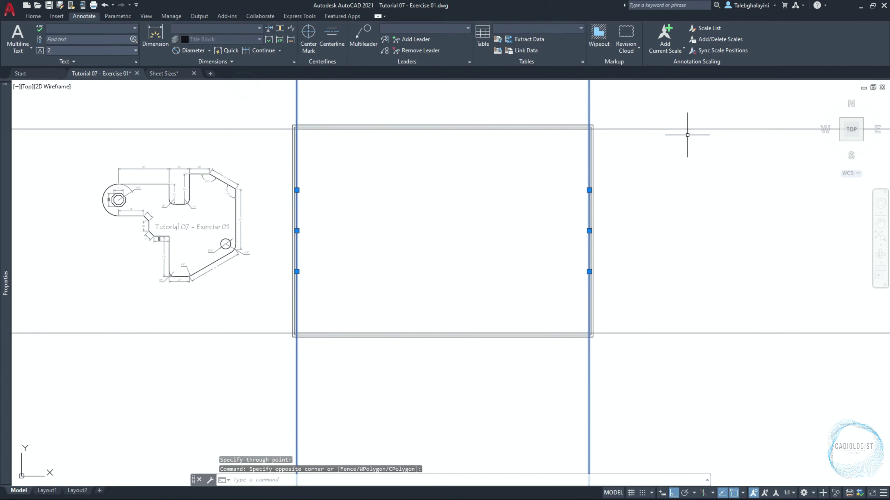
left_click(697, 114)
left_click(647, 351)
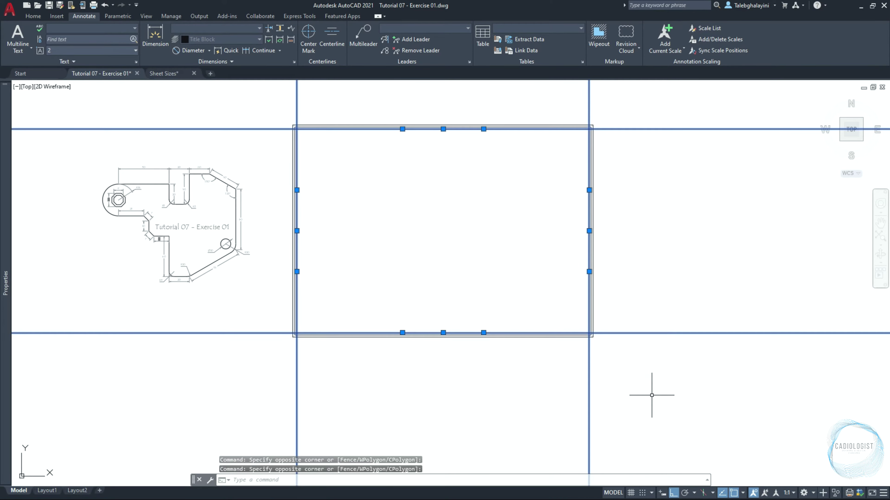
type("tr")
key("Return")
scroll(518, 339, "up", 3)
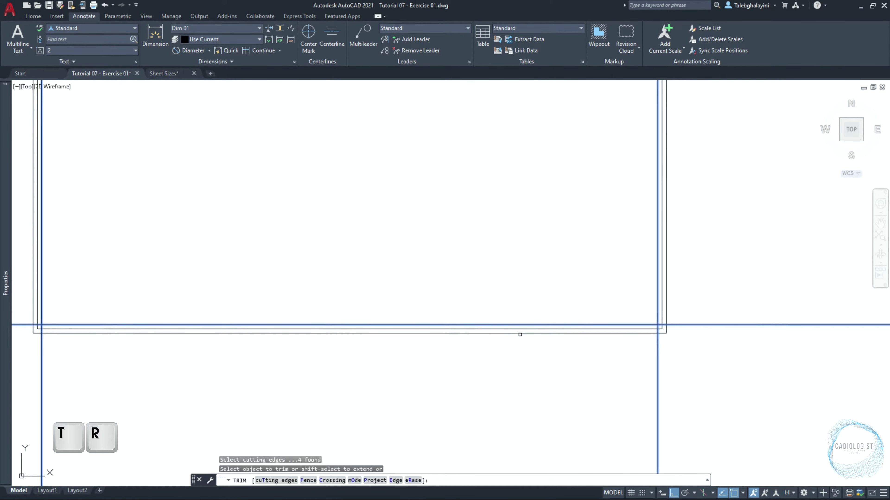
left_click(520, 334)
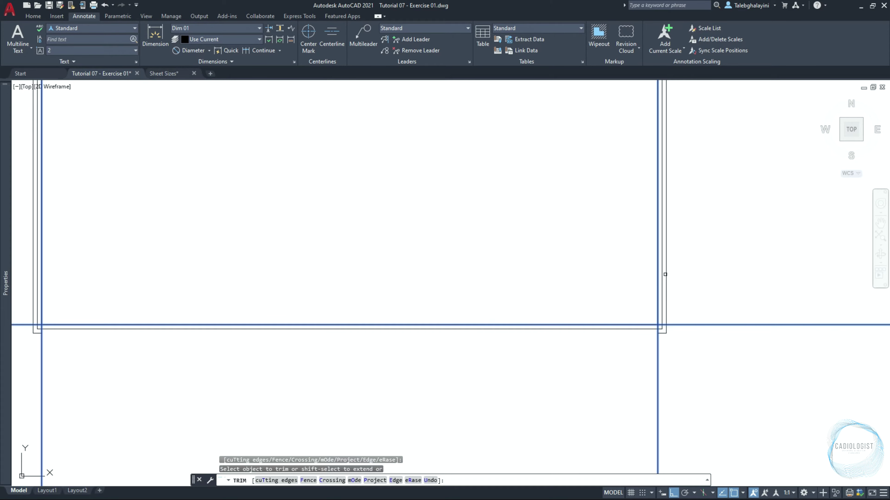
left_click(665, 274)
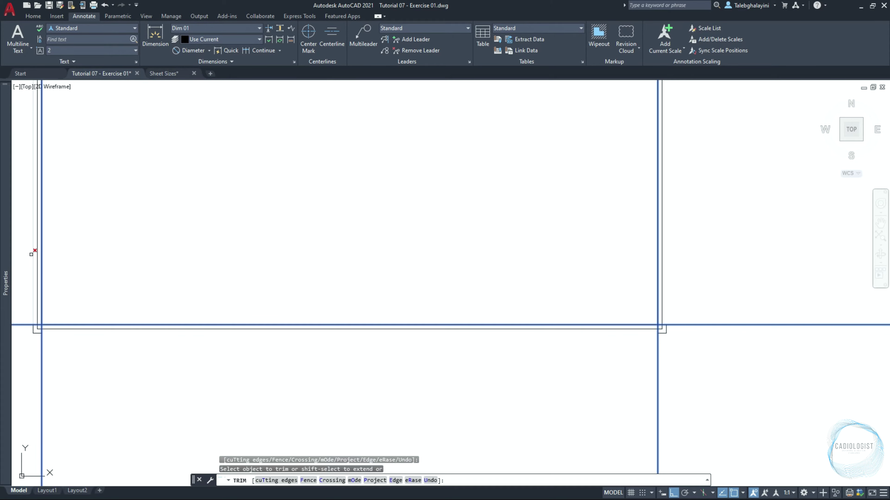
scroll(211, 312, "down", 3)
scroll(241, 121, "up", 4)
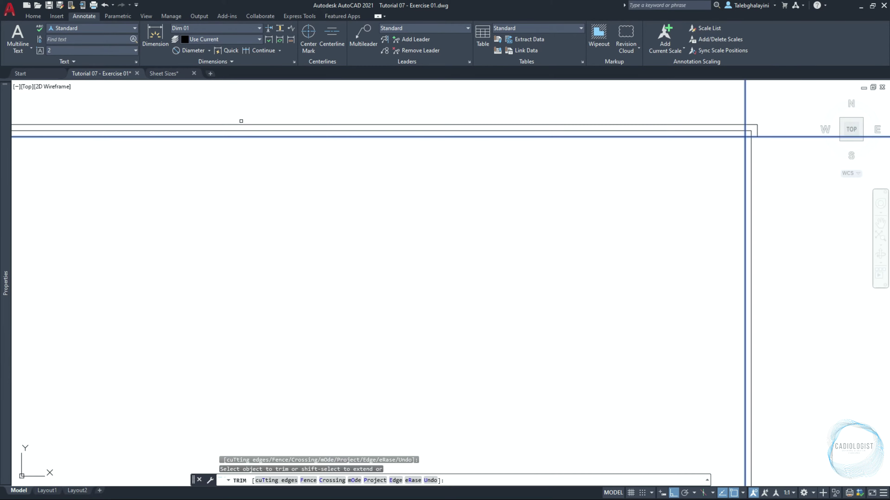
left_click(243, 123)
scroll(337, 260, "down", 3)
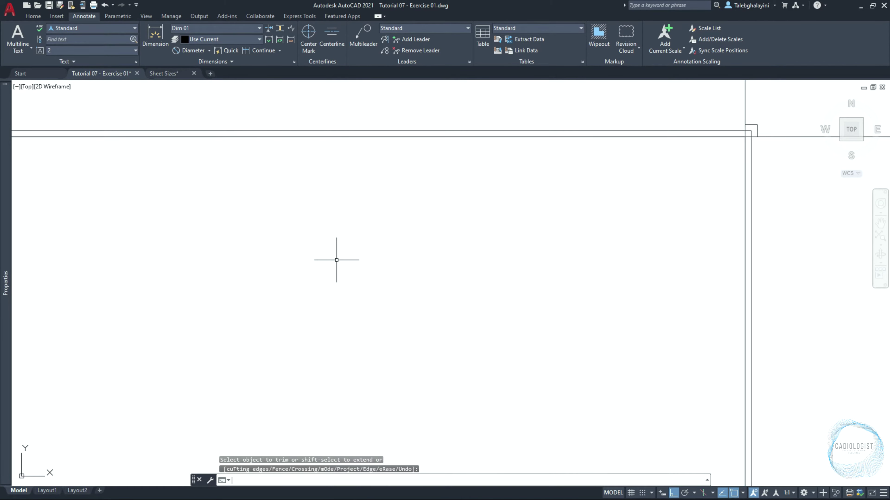
key("Return")
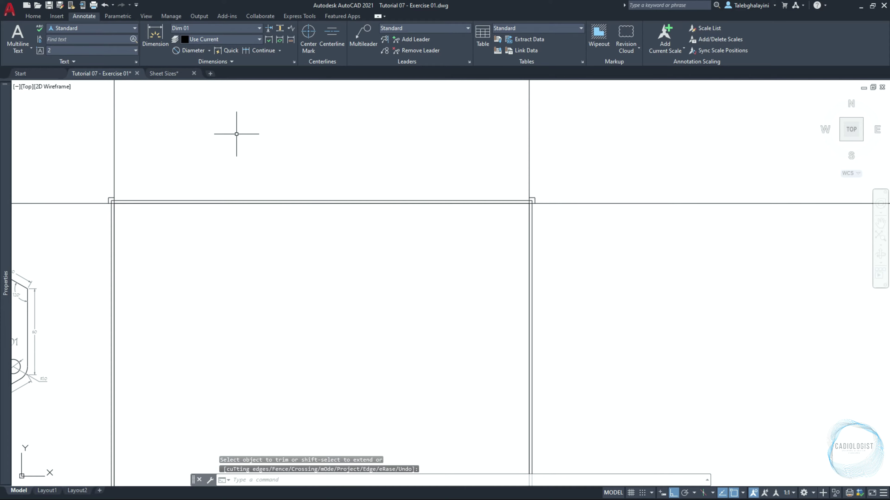
- Erase the construction lines along the left and upper edges of the inner border
left_click(193, 133)
left_click(88, 144)
left_click(70, 204)
left_click(63, 221)
left_click(63, 221)
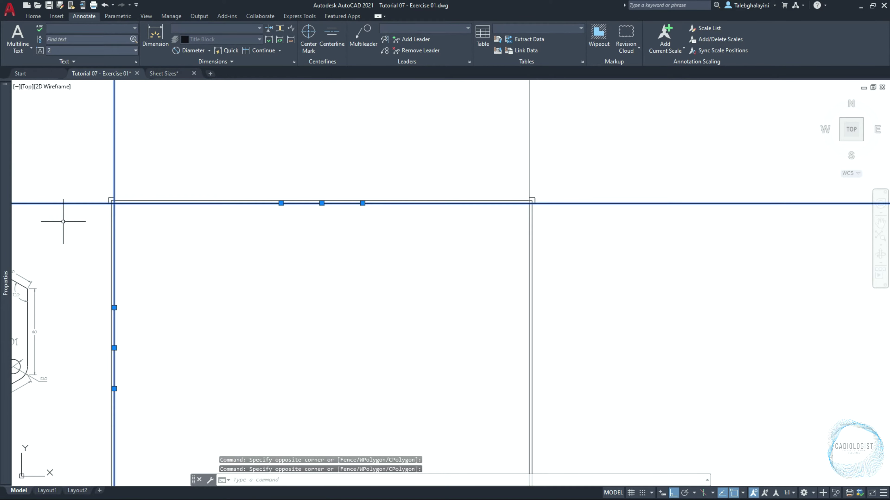
key("Delete")
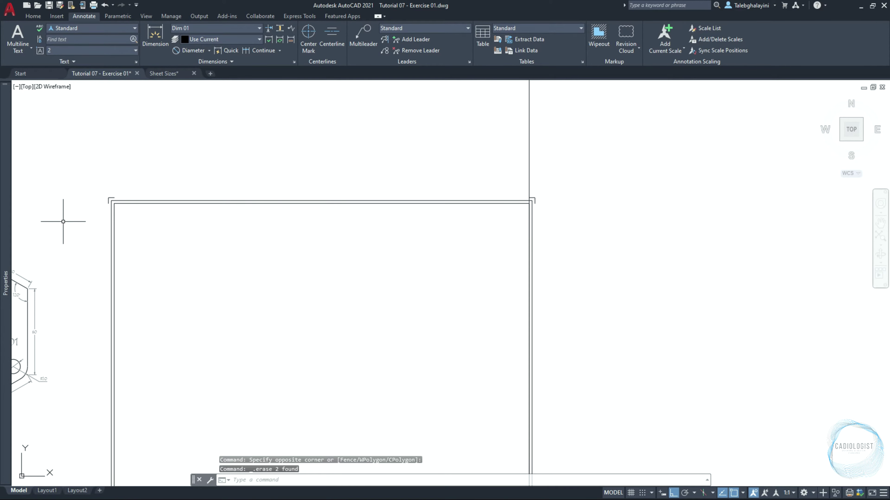
- Move the vertical construction line on the border's right edge 70 mm to the left
mouse_move(287, 268)
middle_mouse_down()
mouse_move(298, 178)
mouse_move(295, 187)
middle_mouse_up()
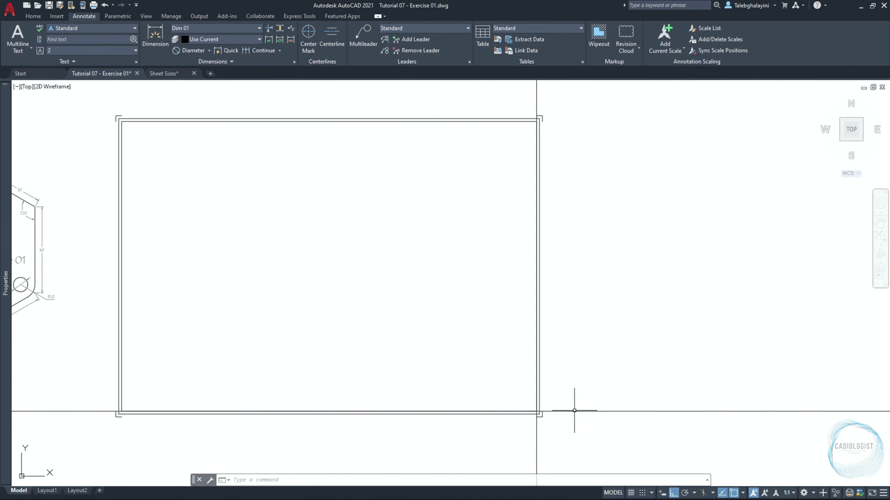
left_click(562, 433)
left_click(502, 441)
type("m")
key("Return")
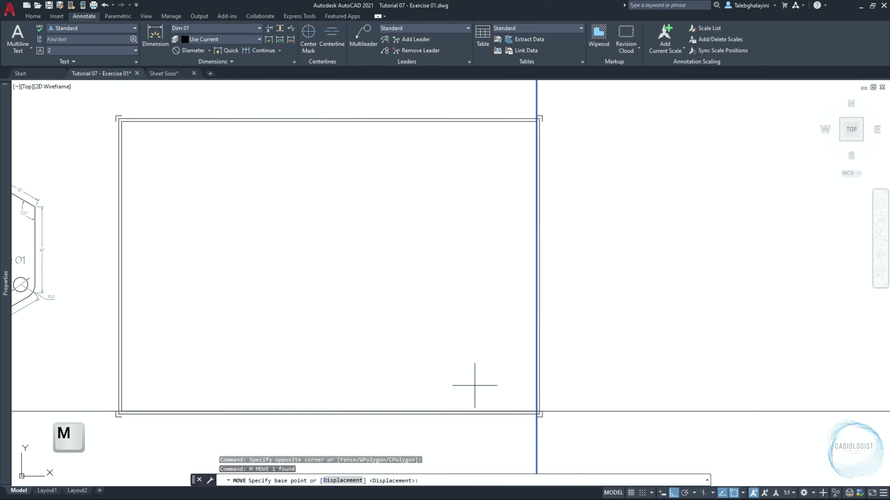
left_click(456, 337)
type("70")
key("Return")
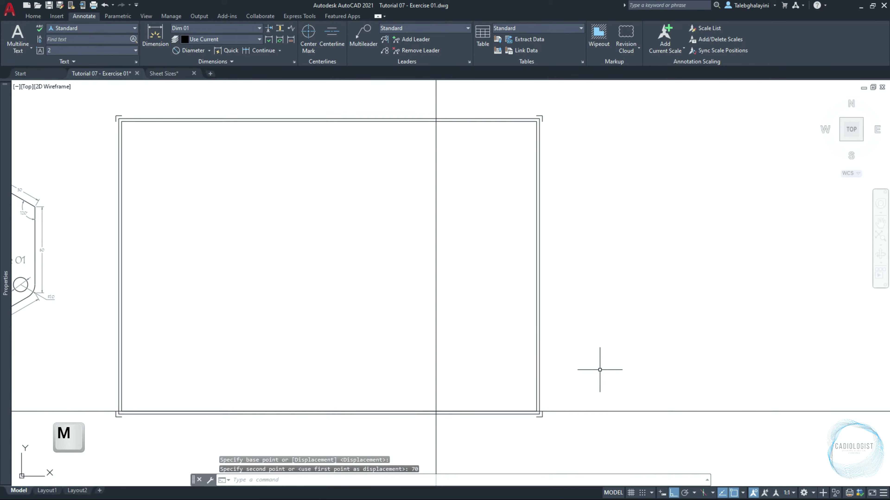
- Move the horizontal construction line on the border's lower edge 12 mm upward
left_click(600, 370)
left_click(580, 426)
type("m")
key("Return")
left_click(629, 364)
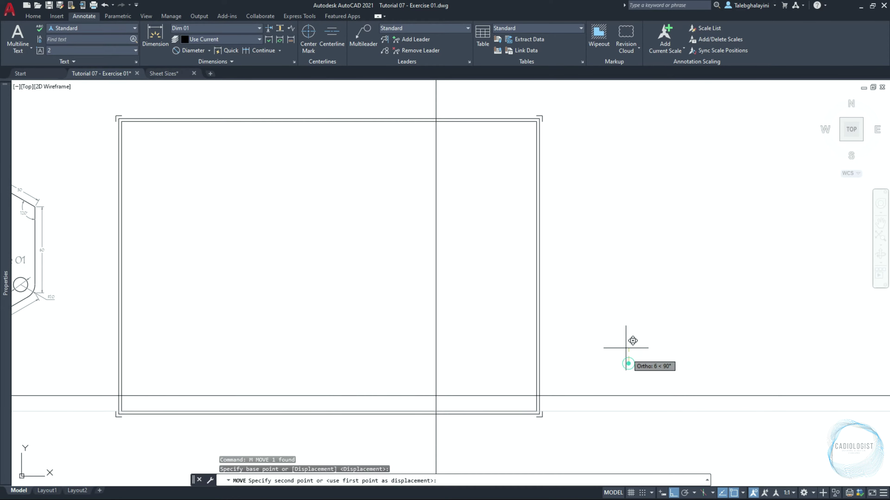
type("12")
key("Return")
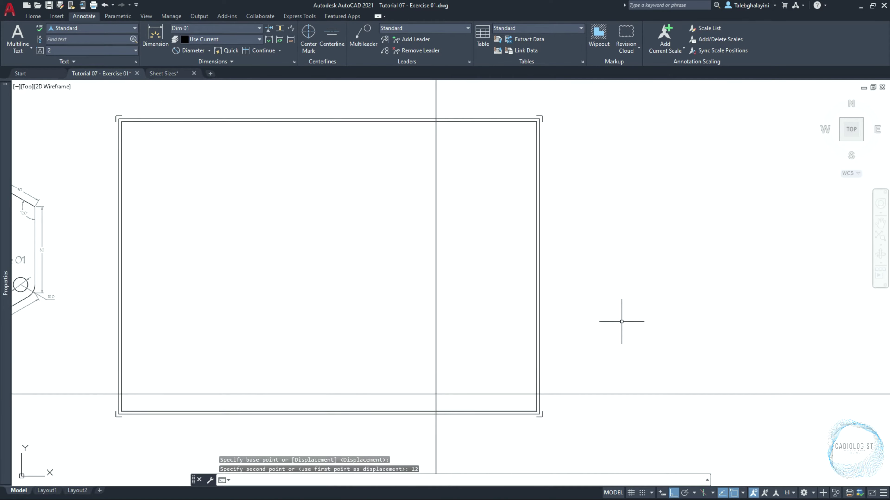
- Offset the horizontal construction line upward seven times at 12 mm spacing to form the title block rows
left_click(680, 350)
left_click(635, 420)
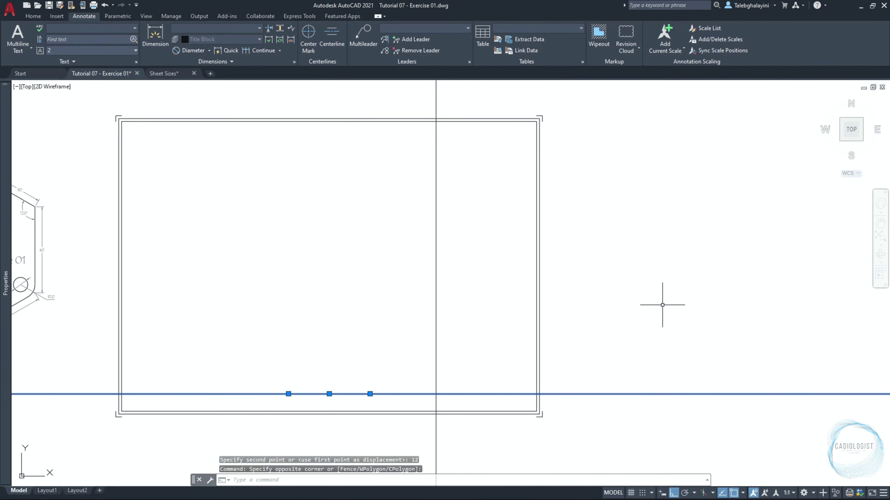
type("off")
key("Return")
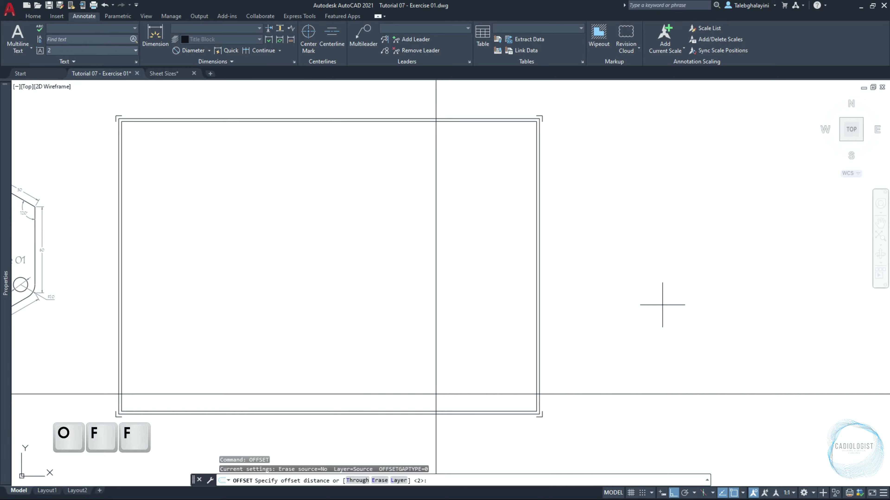
type("12")
key("Return")
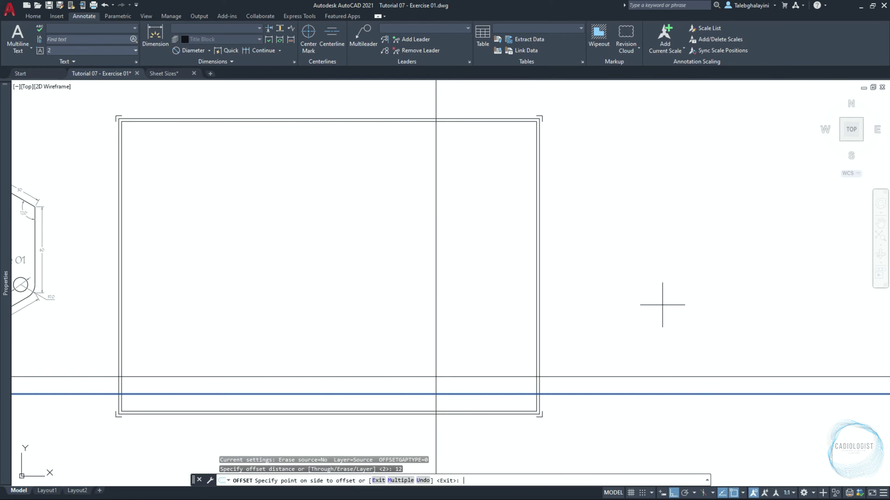
type("m")
key("Return")
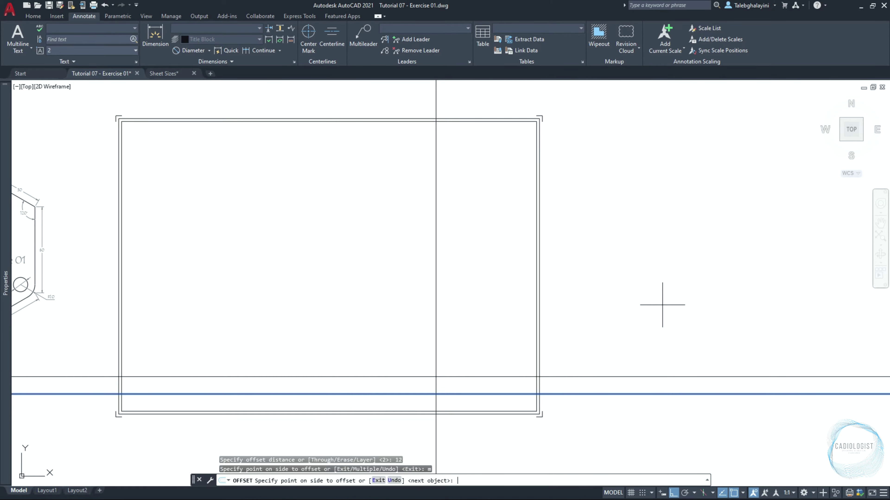
left_click(659, 195)
left_click(658, 195)
left_click(658, 195)
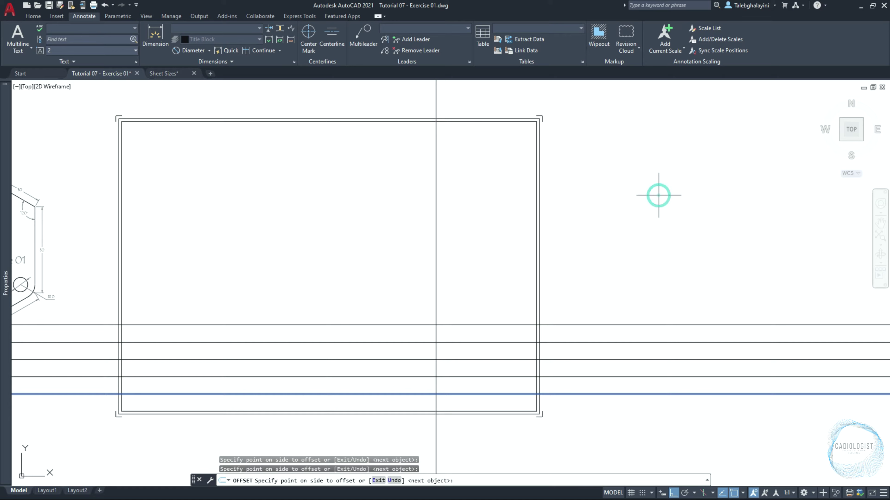
left_click(659, 195)
left_click(658, 195)
left_click(658, 194)
left_click(658, 195)
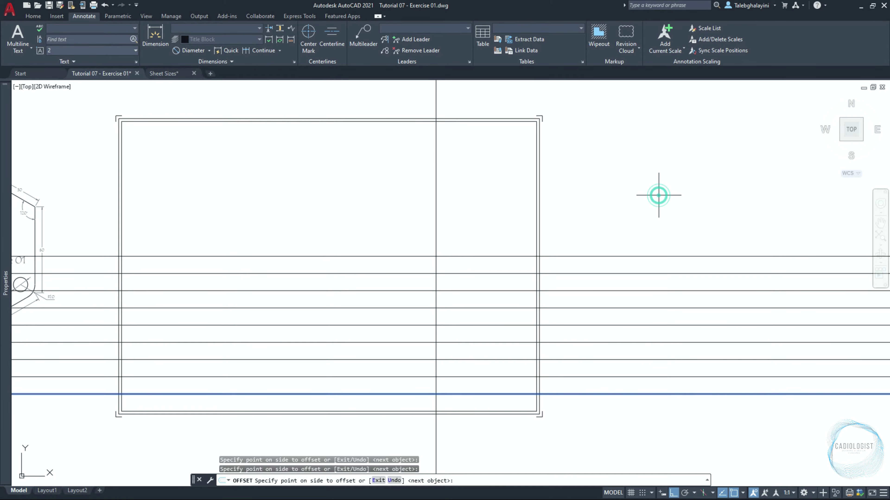
key("Escape")
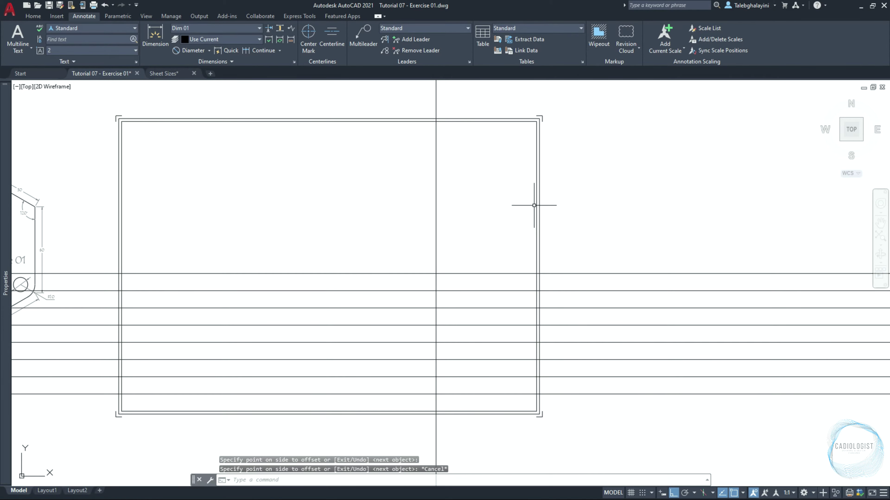
- Copy the vertical construction line to the right at distances of 35, 45 and 55 mm for the title block columns
left_click(463, 206)
left_click(361, 216)
type("co")
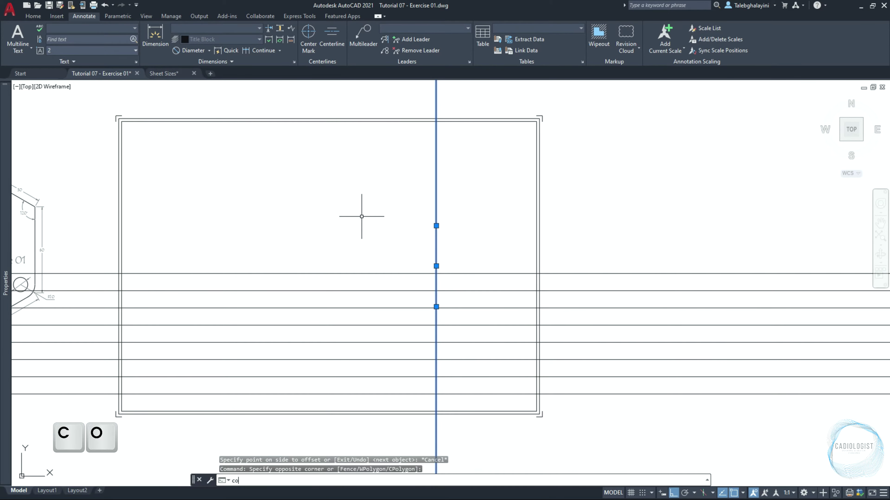
key("Return")
left_click(325, 216)
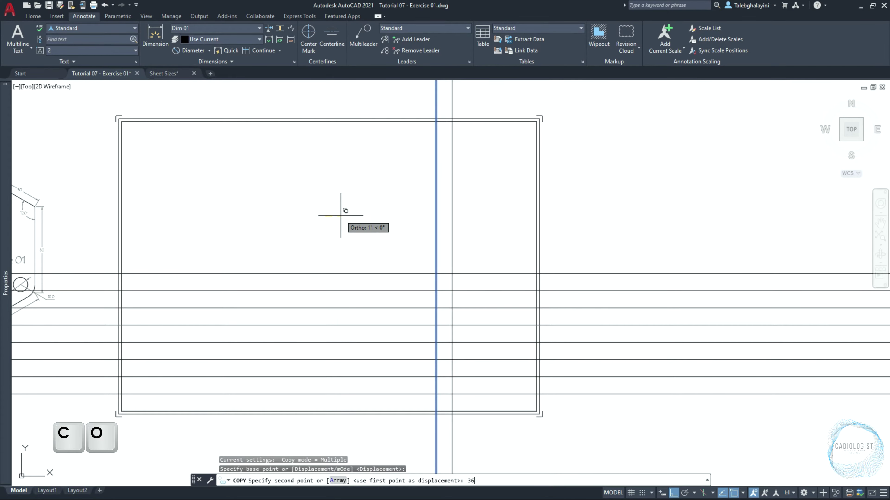
type("35")
key("Return")
type("458")
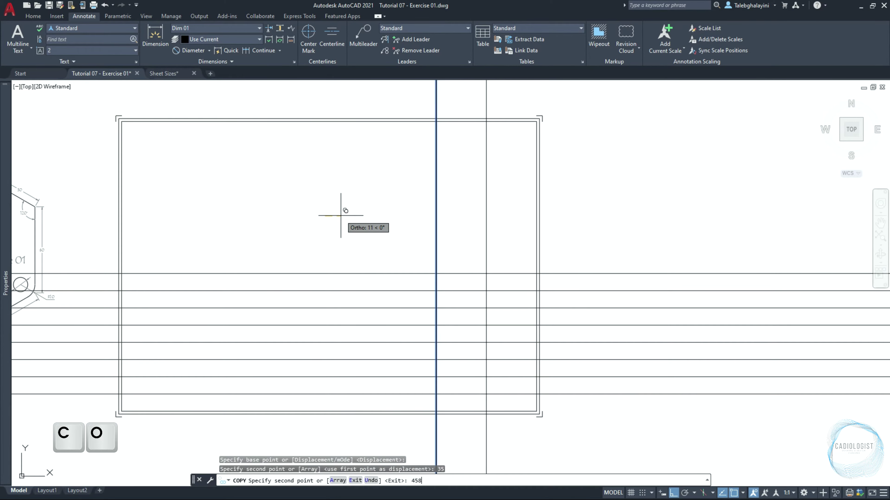
key("BackSpace")
key("Return")
type("55")
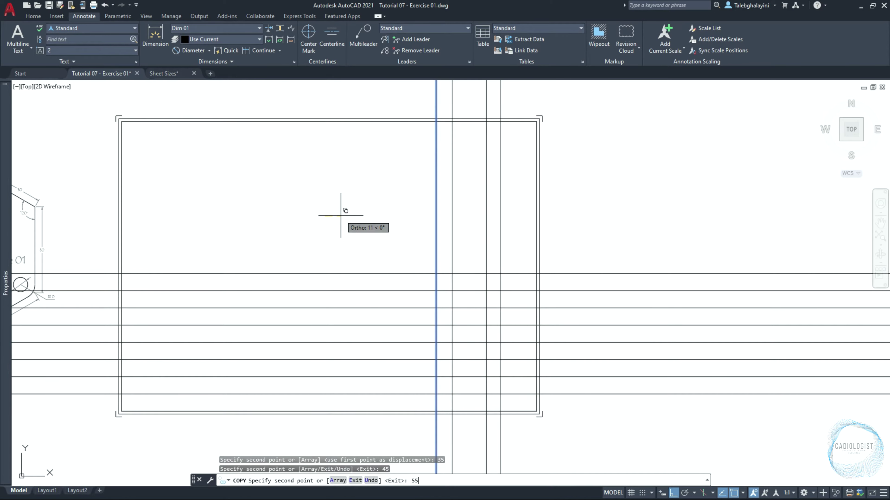
key("Return")
key("Escape")
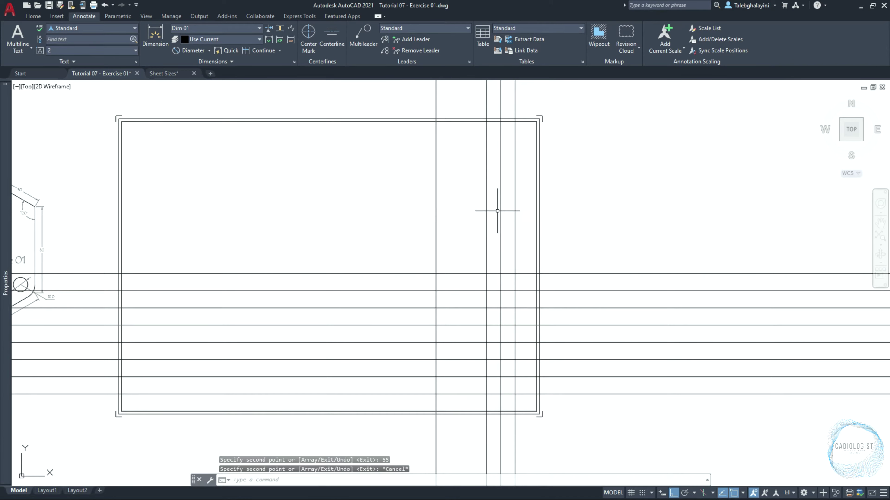
- Trim the vertical lines above the sheet, using the inner border and all construction lines as cutting edges
left_click(537, 214)
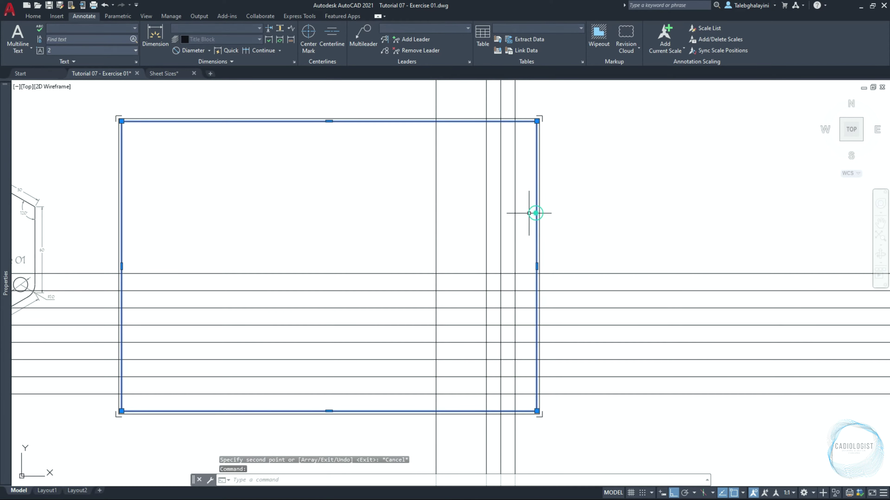
left_click(517, 196)
left_click(434, 207)
left_click(677, 266)
left_click(607, 440)
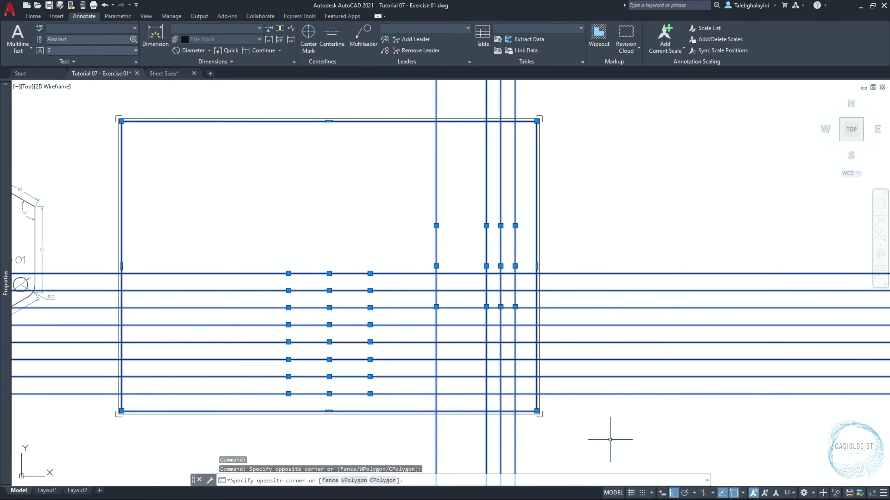
type("tr")
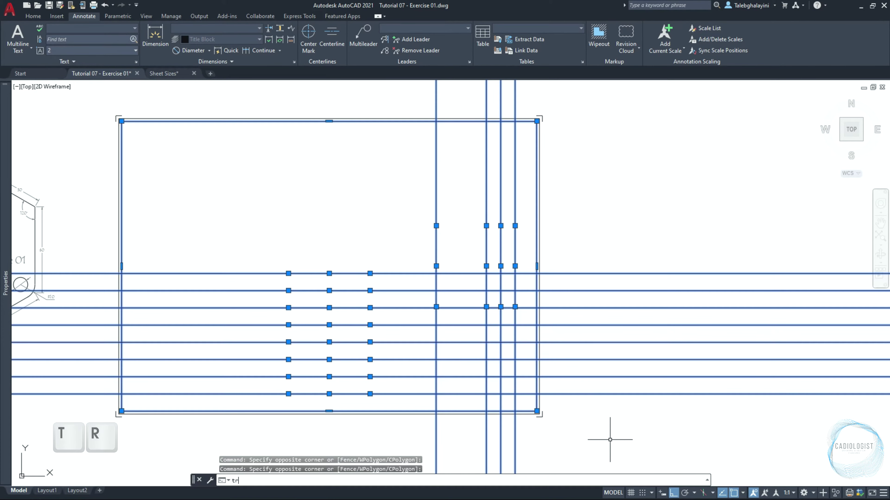
key("Return")
scroll(609, 423, "down", 1)
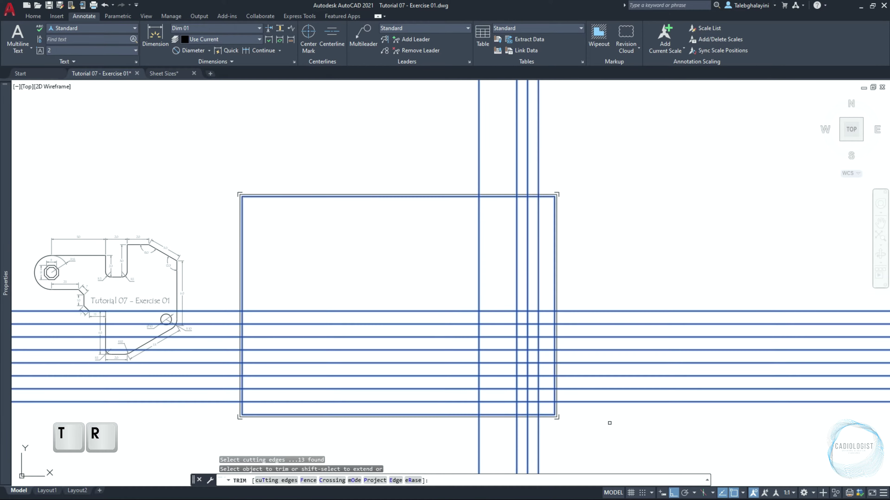
left_click(571, 143)
left_click(459, 168)
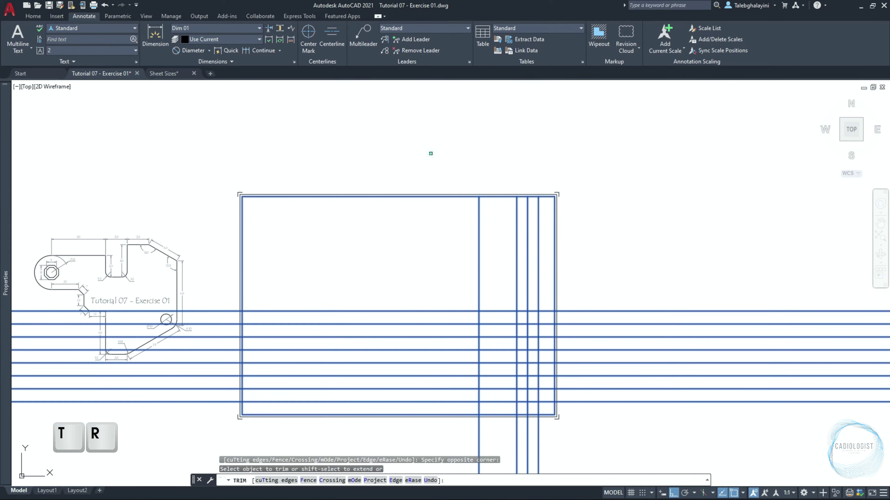
- Trim the construction lines that extend beyond the left, lower and right sides of the inner border
left_click(227, 301)
left_click(208, 408)
left_click(573, 431)
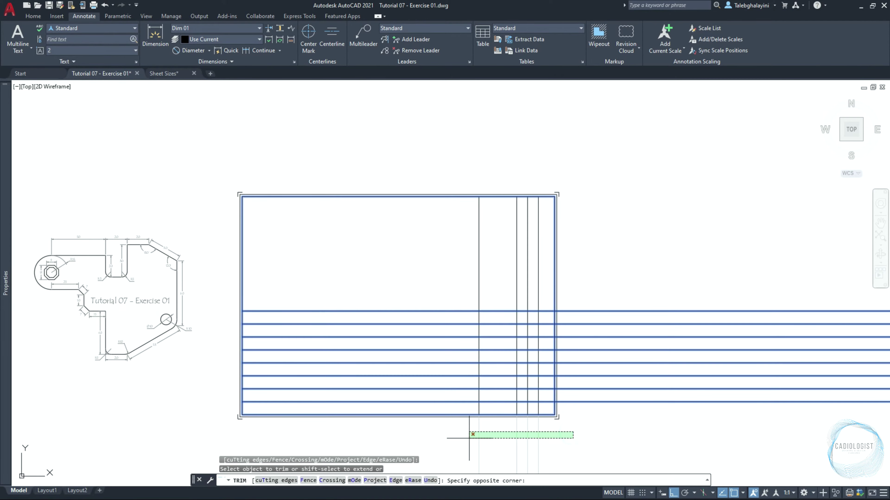
left_click(469, 438)
left_click(658, 425)
left_click(610, 289)
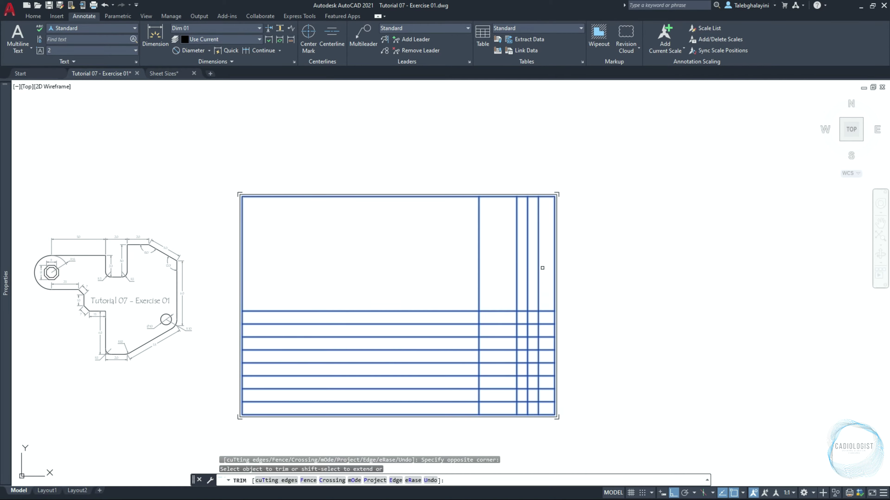
- Trim the vertical lines above the uppermost row line and the horizontal lines left of the first title block column
left_click(542, 268)
left_click(463, 282)
left_click(459, 293)
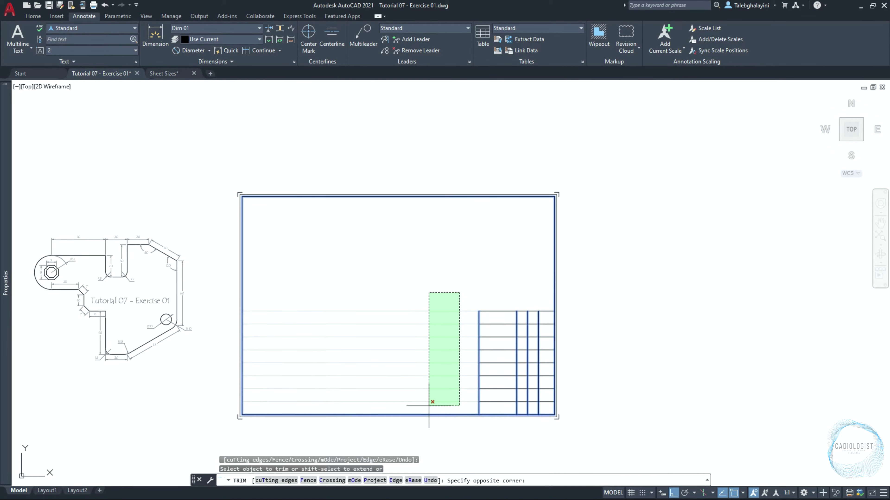
left_click(428, 407)
- Trim the two right-hand column dividers out of the second-lowest row and the leftmost divider out of the lowest row
scroll(538, 390, "up", 2)
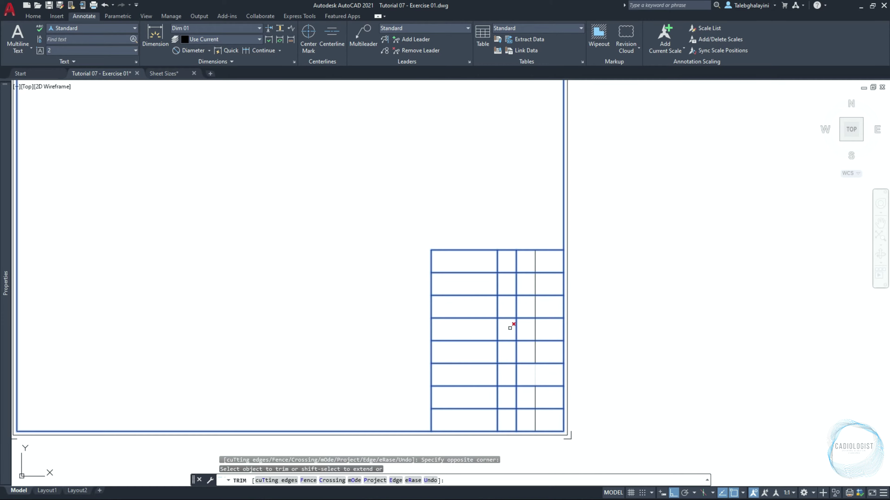
left_click(534, 401)
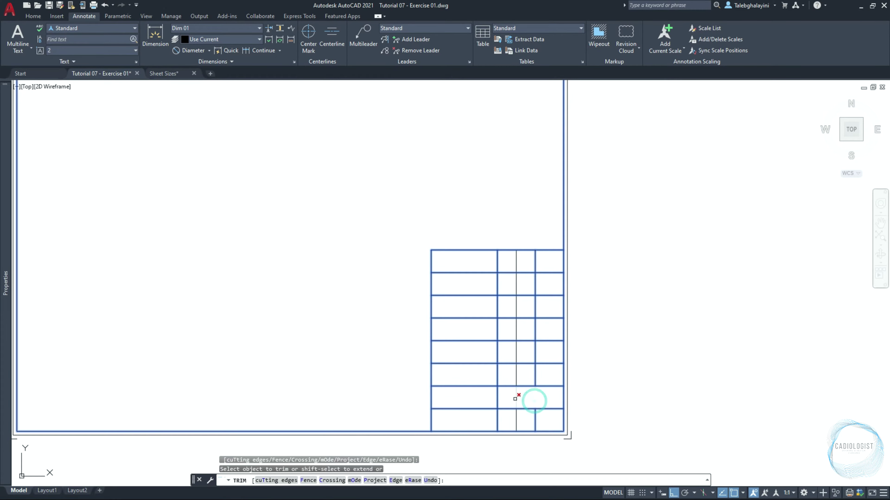
left_click(515, 399)
left_click(497, 423)
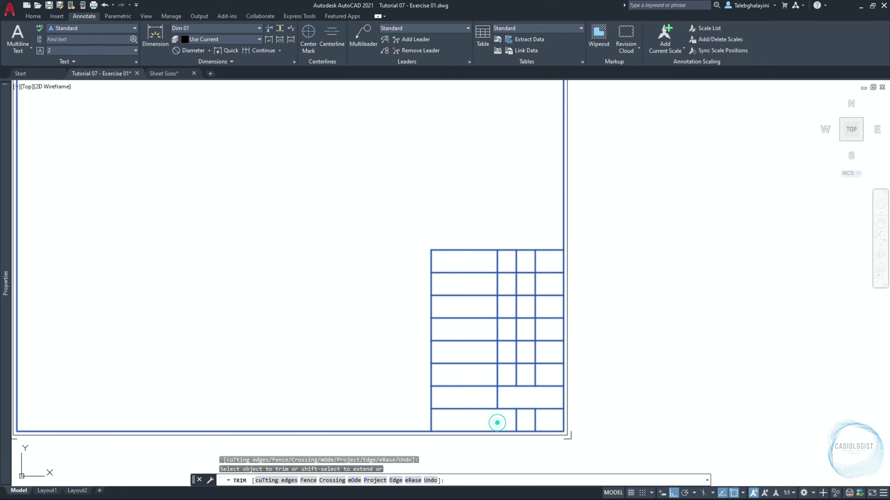
- Trim all three column dividers out of the upper four rows of the title block and end the trim
left_click(497, 258)
left_click(497, 289)
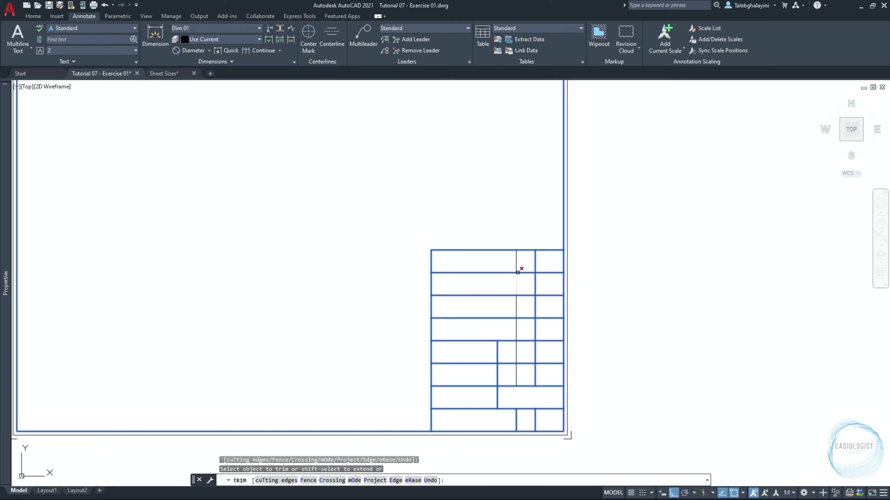
left_click(539, 260)
left_click(511, 264)
left_click(507, 283)
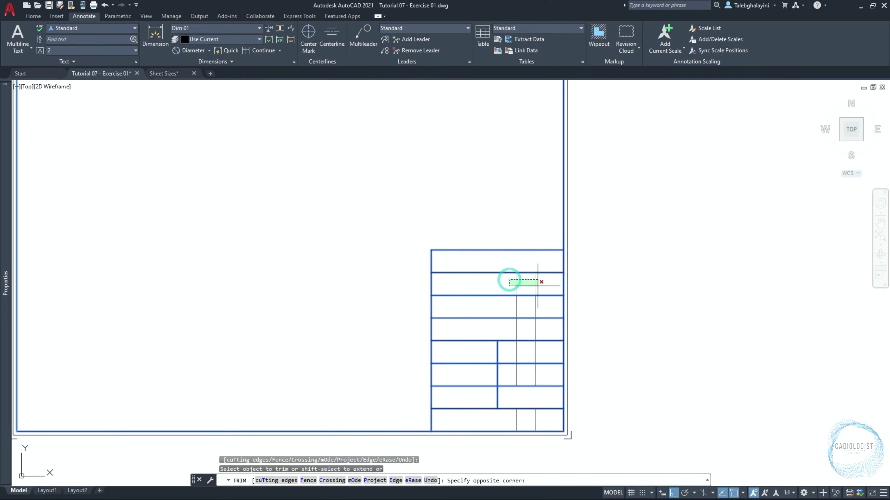
left_click(538, 286)
left_click(534, 304)
left_click(511, 308)
left_click(507, 325)
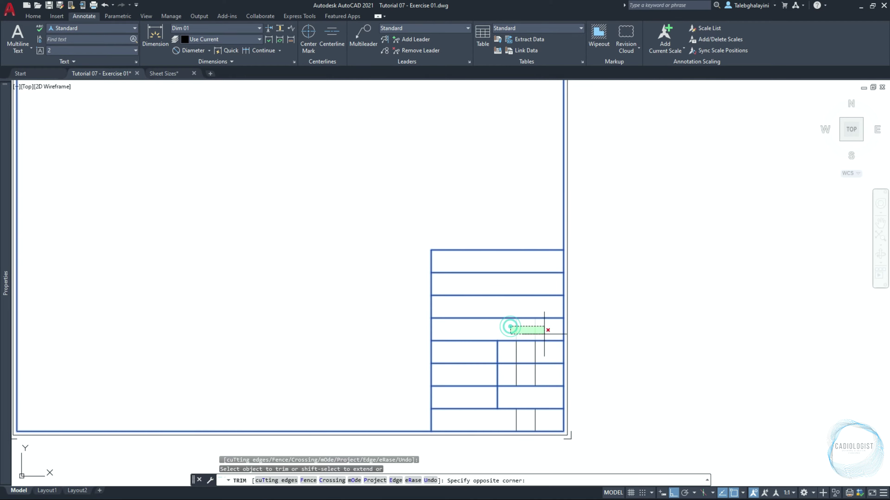
left_click(545, 335)
key("Return")
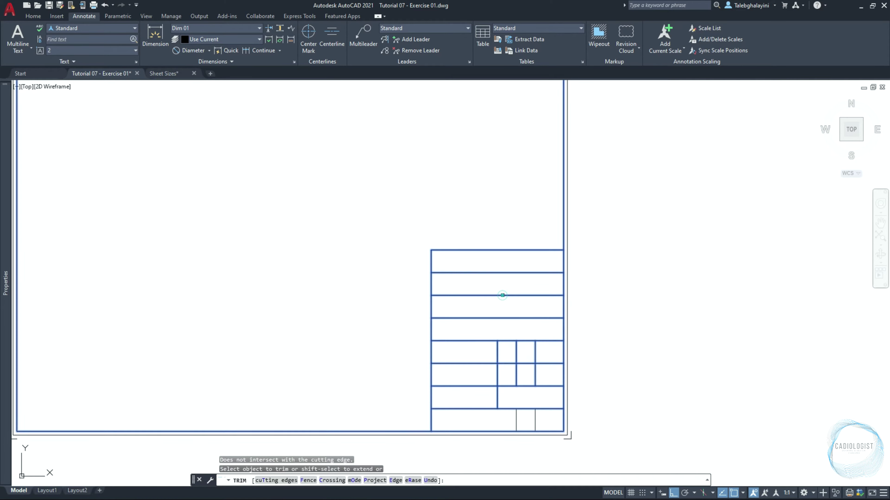
left_click(503, 295)
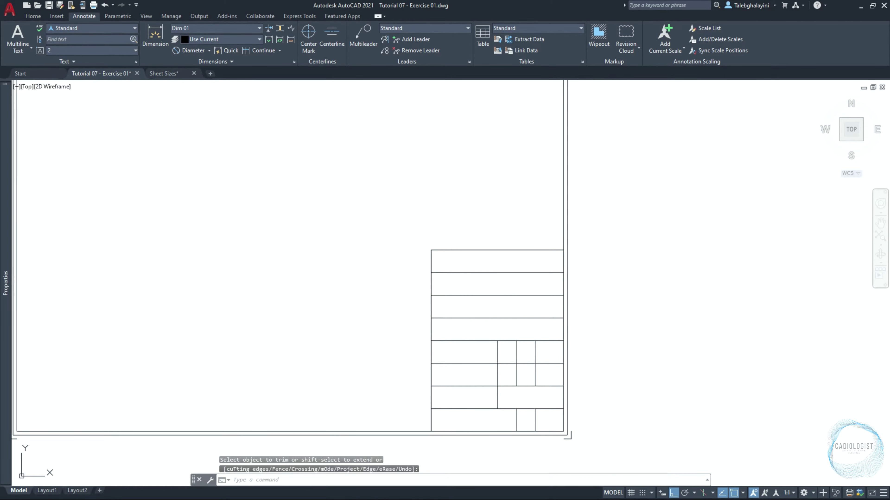
key("ctrl+z")
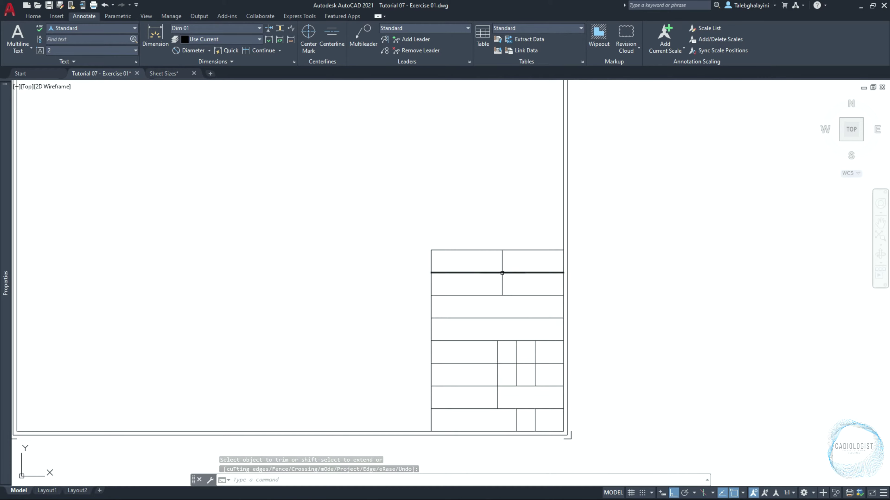
key("Escape")
- Delete the row lines splitting the upper four rows into pairs' halves and the two right-hand dividers in the fifth and sixth rows
left_click(501, 273)
left_click(512, 318)
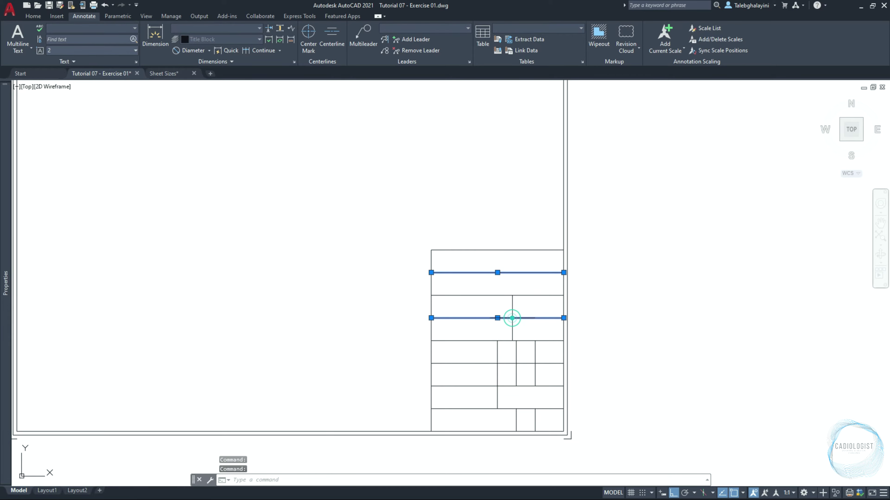
left_click(511, 335)
left_click(544, 391)
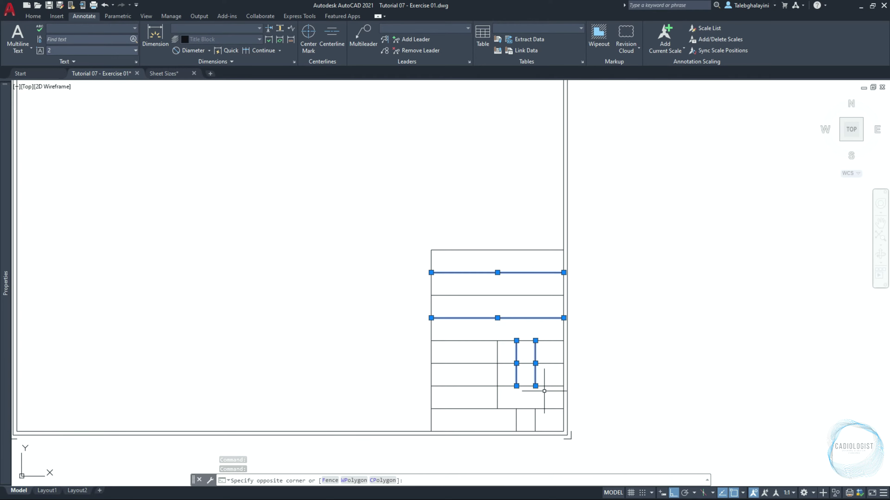
key("Delete")
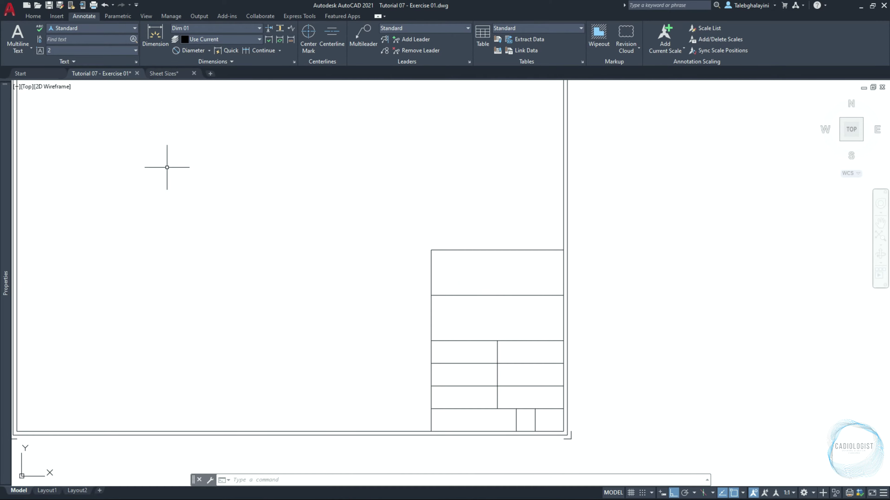
- Set the current object color to Blue with nothing selected
mouse_move(5, 136)
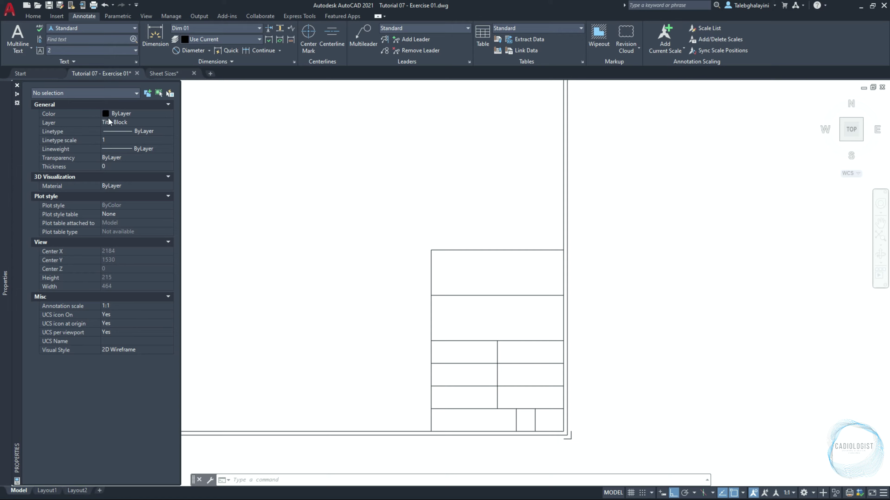
left_click(134, 114)
left_click(134, 114)
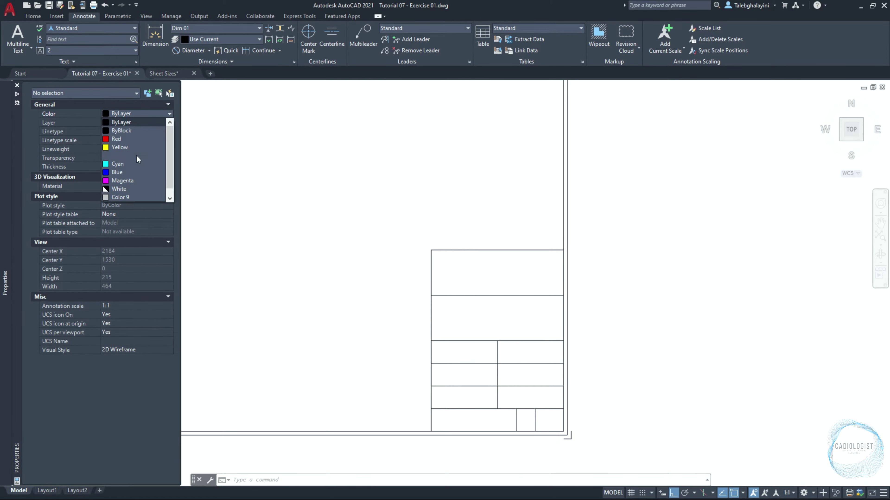
left_click(135, 170)
- Create polyline boundaries by picking an internal point in each of the eleven title block cells
type("b")
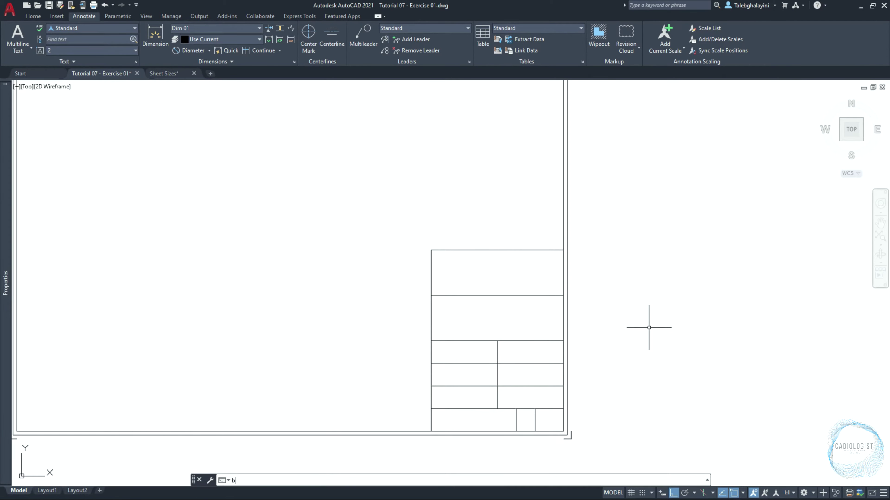
type("o")
key("Return")
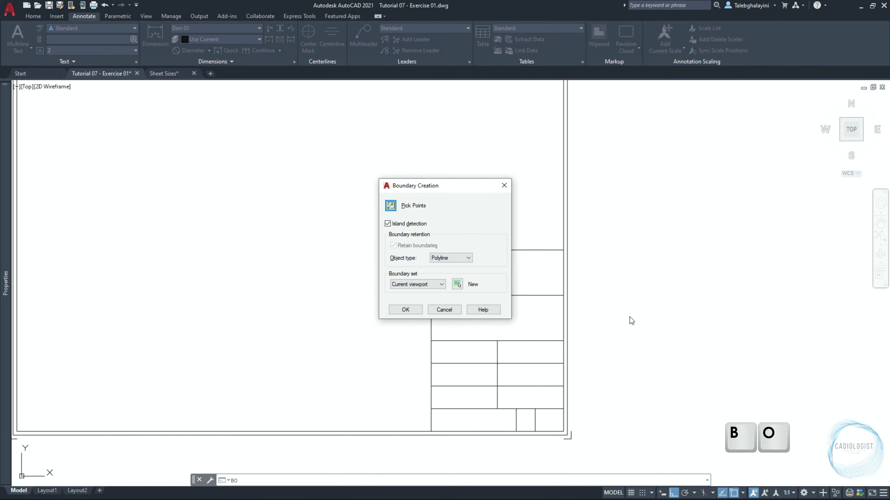
left_click(390, 206)
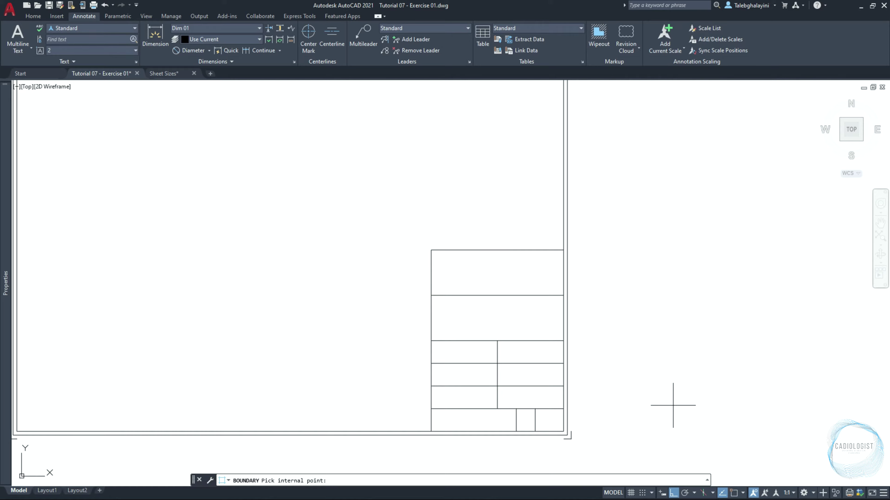
left_click(496, 417)
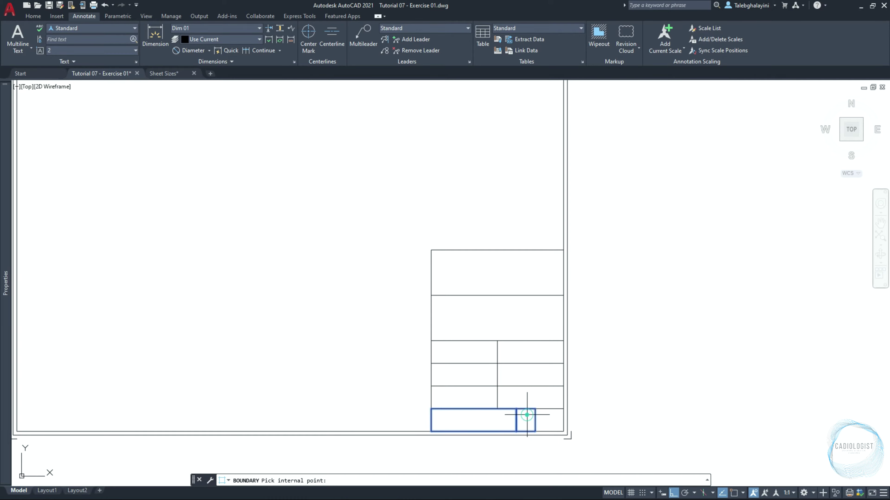
left_click(543, 419)
left_click(487, 402)
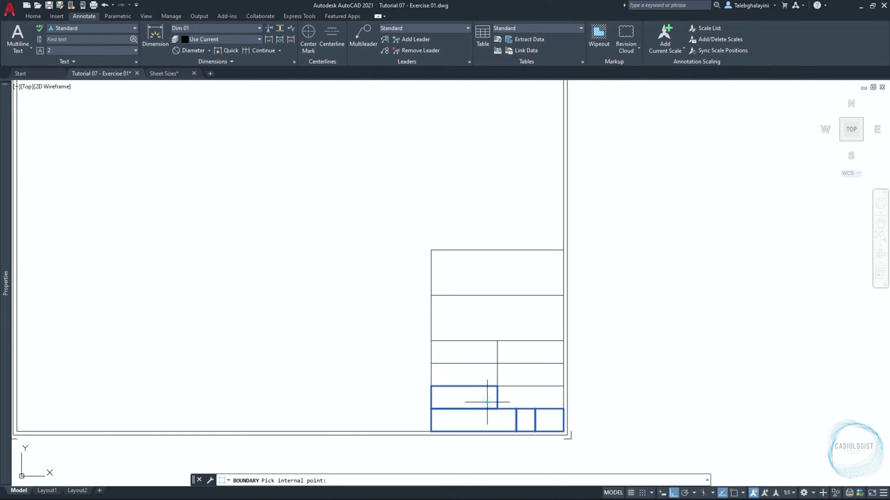
left_click(510, 396)
left_click(486, 377)
left_click(507, 377)
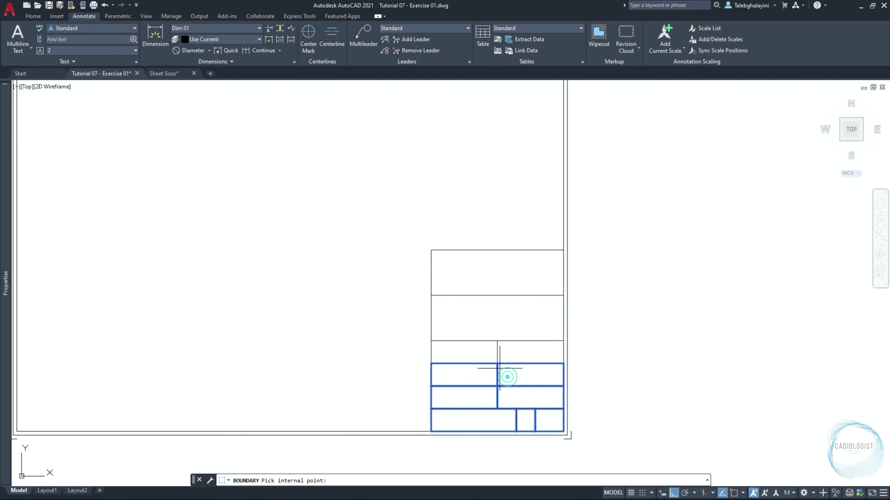
left_click(487, 353)
left_click(520, 355)
left_click(508, 308)
left_click(498, 280)
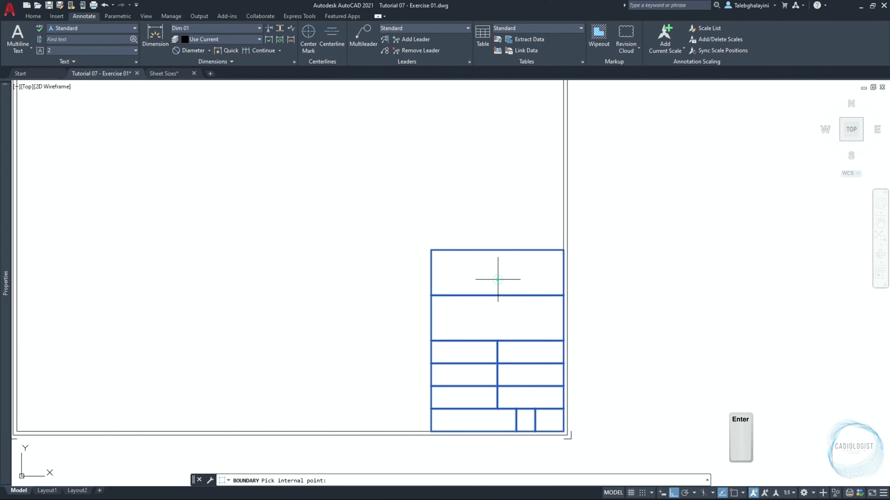
key("Return")
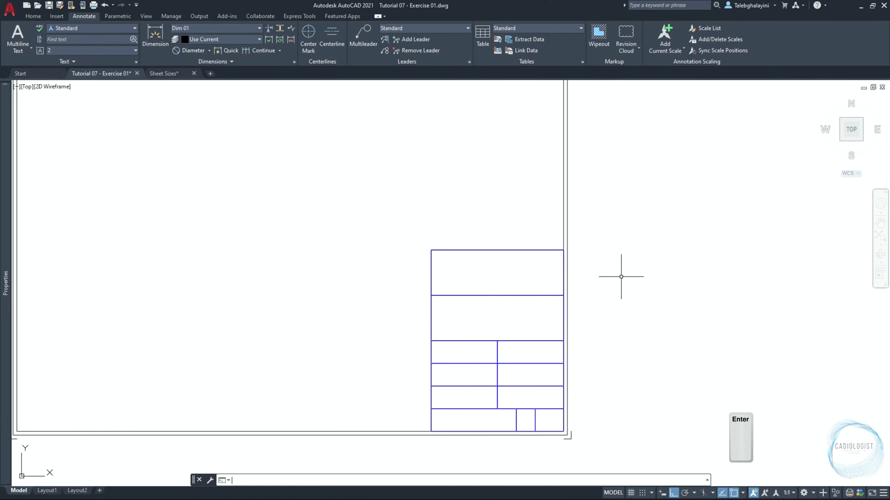
- Select every object in the drawing whose color equals Blue with Quick Select and isolate the selection
type("qse")
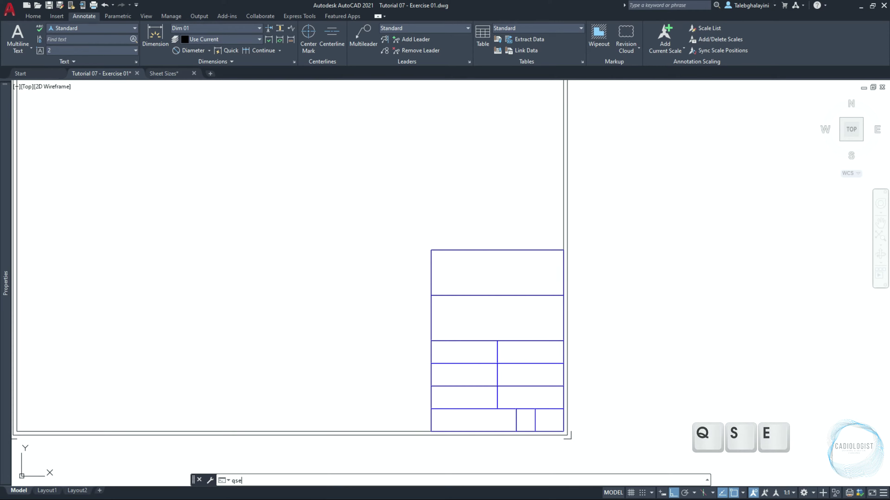
key("Return")
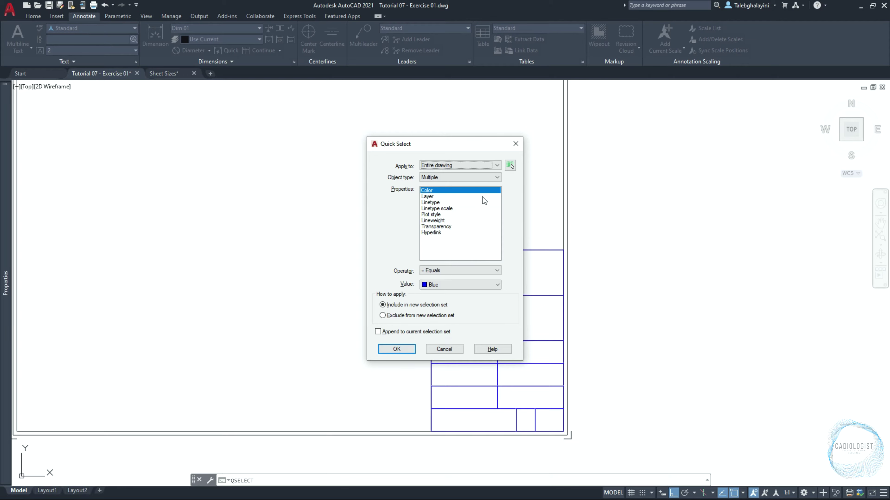
left_click(466, 284)
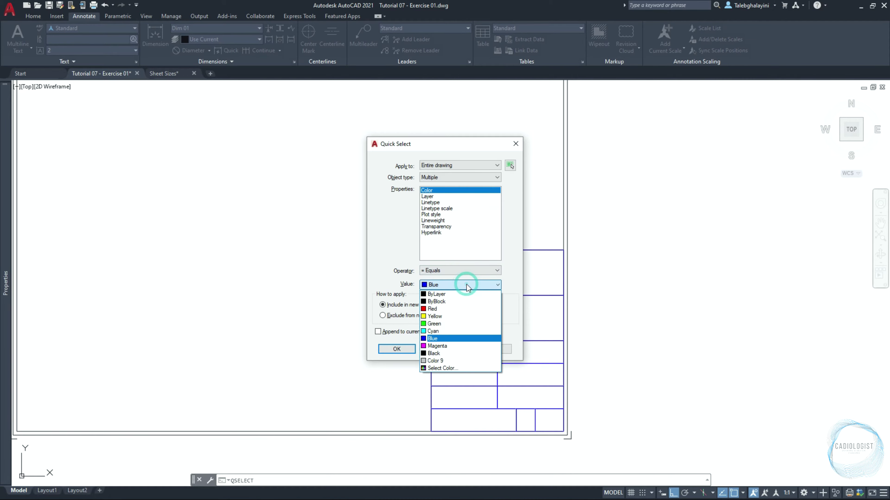
left_click(458, 339)
left_click(386, 350)
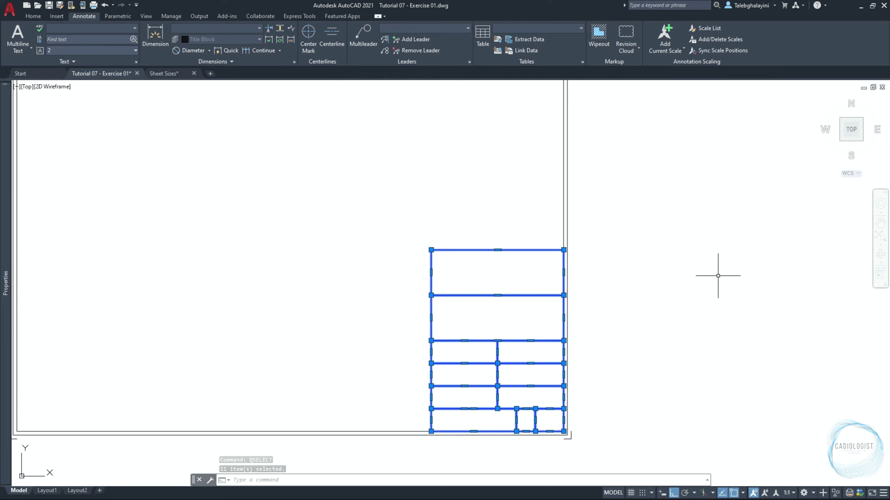
right_click(718, 275)
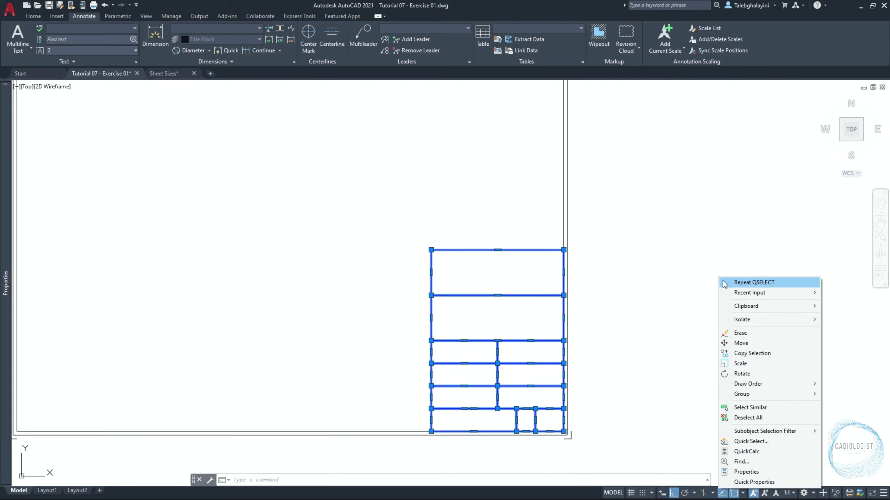
left_click(757, 320)
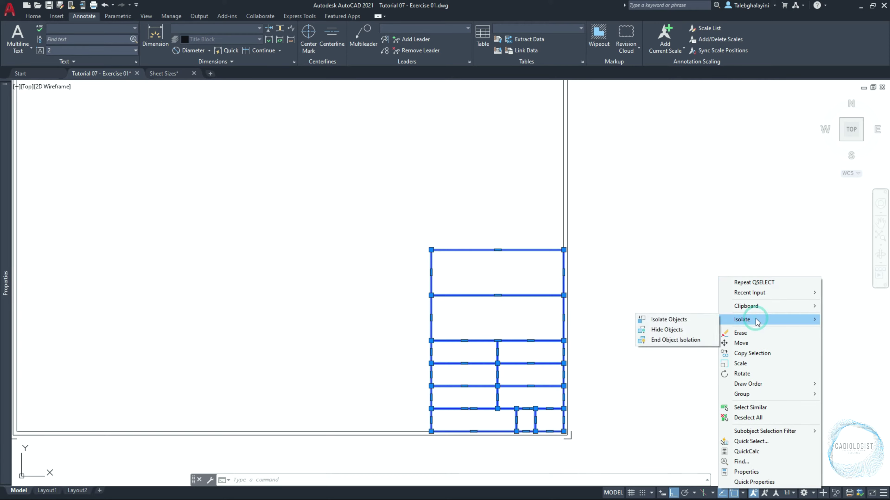
left_click(692, 320)
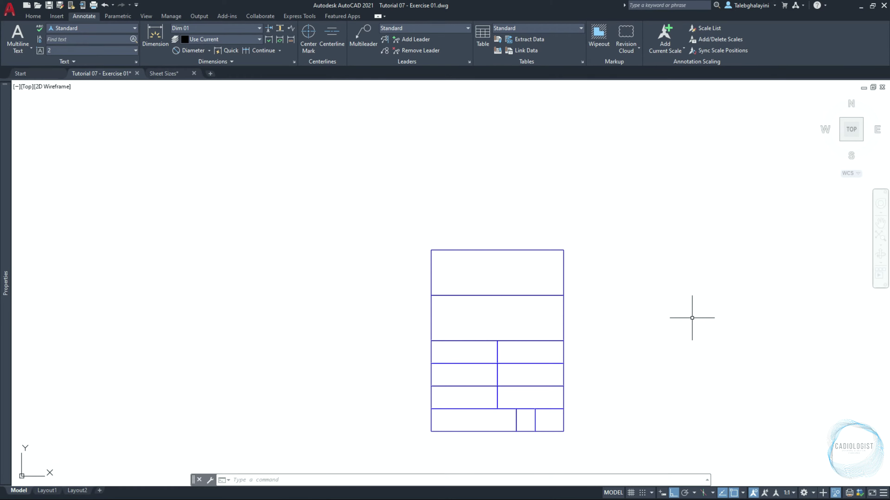
- Offset the three bottom-row cell boundaries inward by 2, with the source objects set to be erased
type("off")
key("Return")
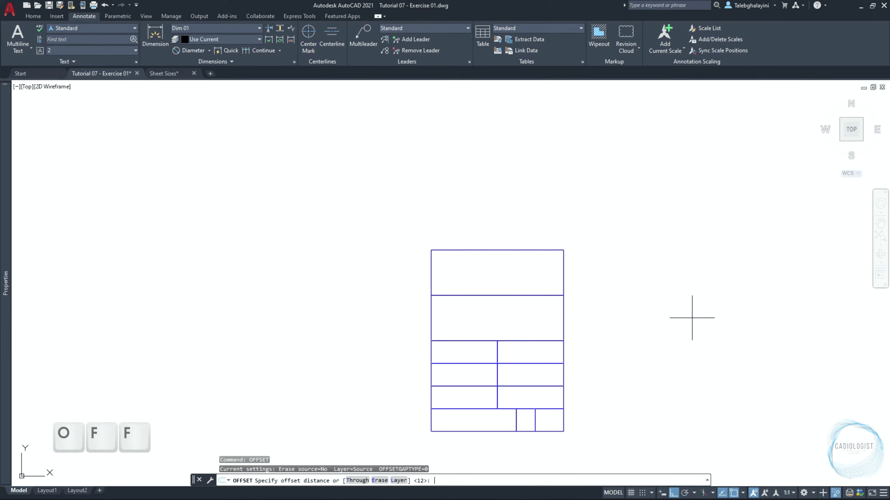
left_click(378, 481)
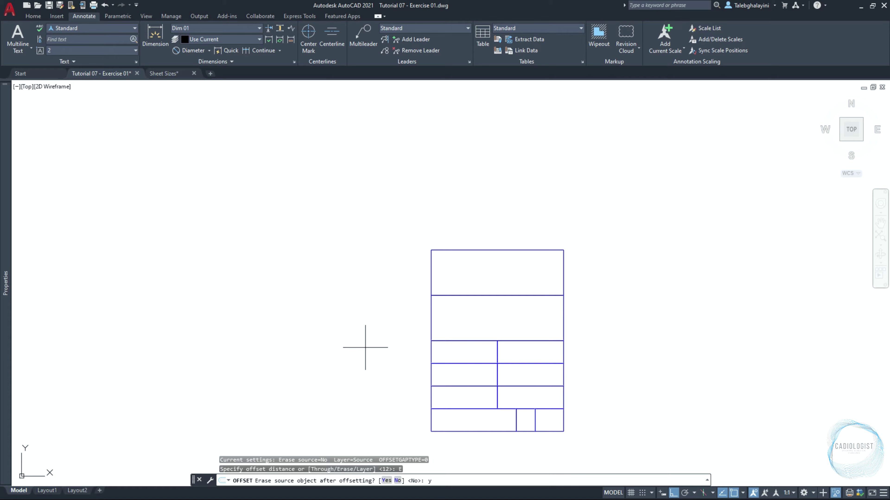
key("Return")
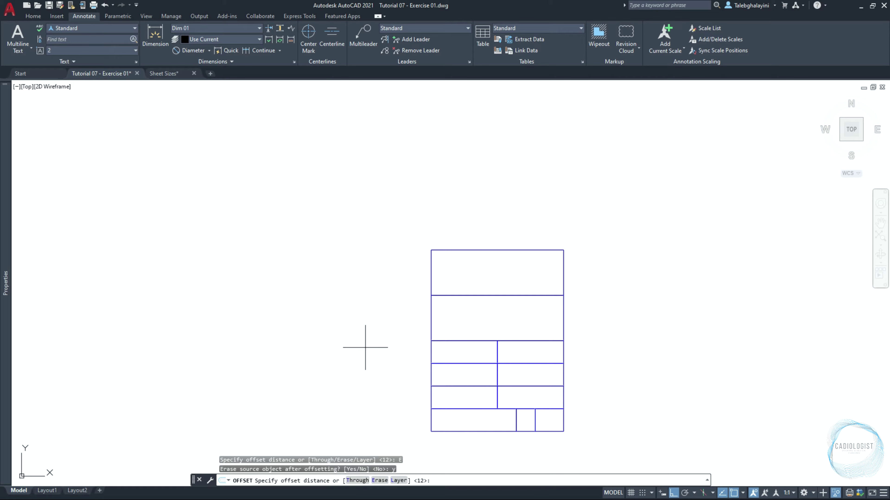
key("Return")
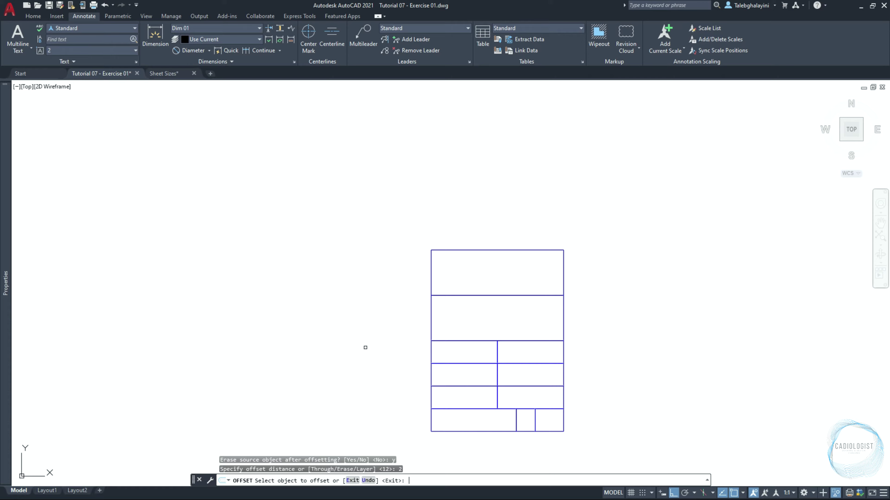
scroll(561, 423, "up", 4)
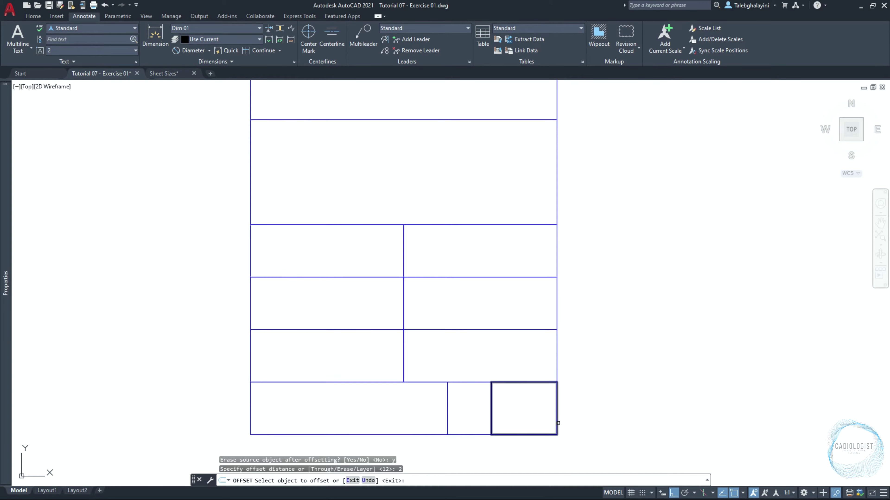
left_click(557, 419)
left_click(522, 416)
left_click(491, 413)
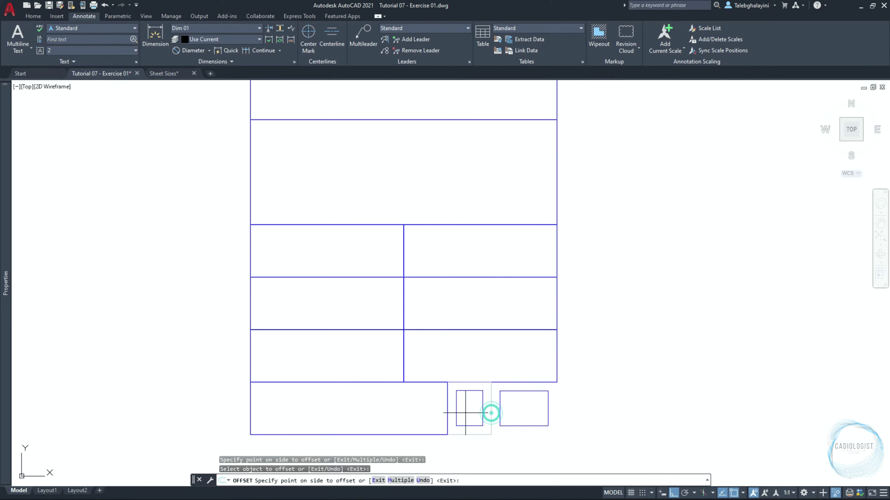
left_click(465, 413)
left_click(447, 412)
left_click(404, 412)
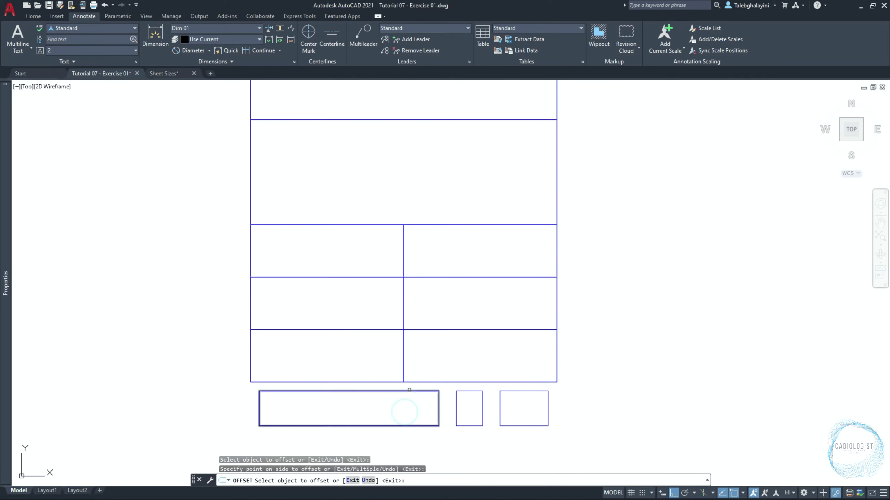
- Offset the six cell boundaries of the three two-column rows inward by the same distance
left_click(417, 382)
left_click(426, 365)
left_click(395, 382)
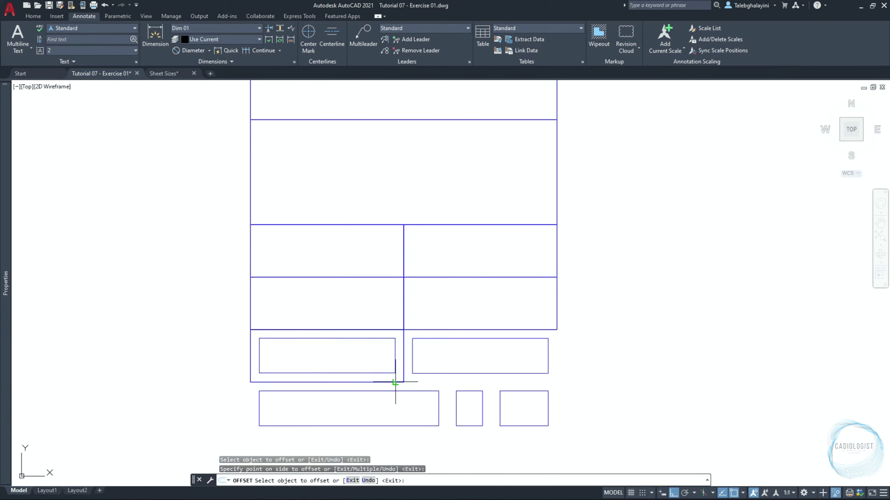
left_click(392, 373)
left_click(414, 329)
left_click(420, 314)
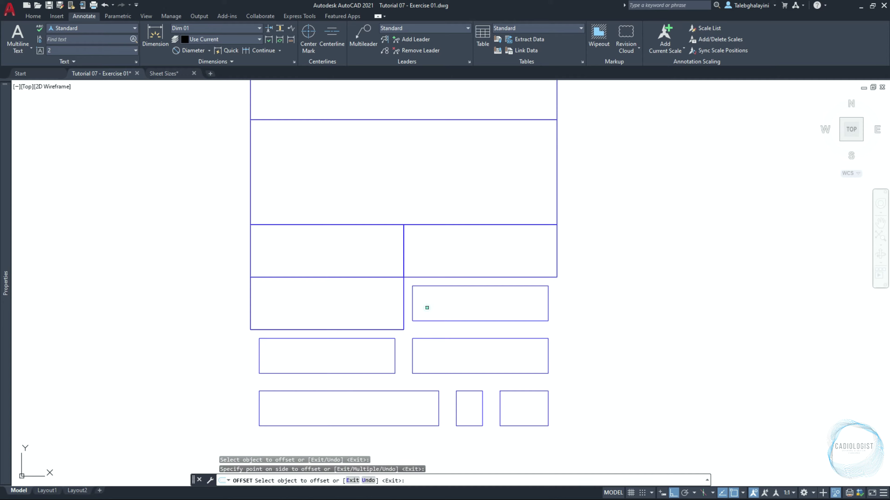
left_click(387, 329)
left_click(386, 326)
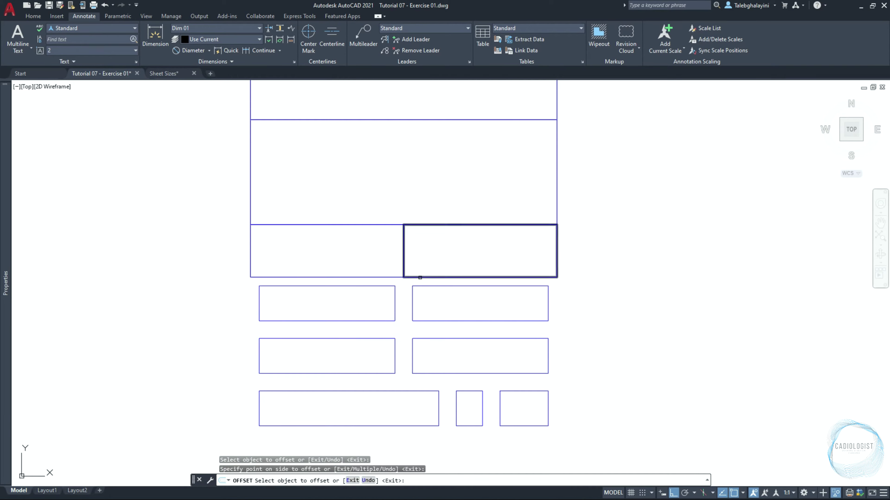
left_click(419, 275)
left_click(436, 255)
left_click(397, 277)
left_click(387, 256)
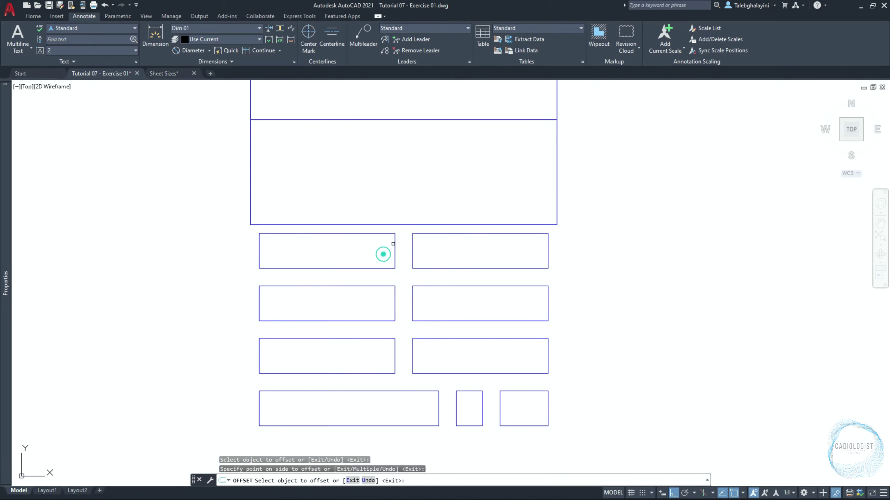
- Offset the two large full-width cell boundaries at the top of the table inward and end the offset
left_click(436, 224)
left_click(432, 206)
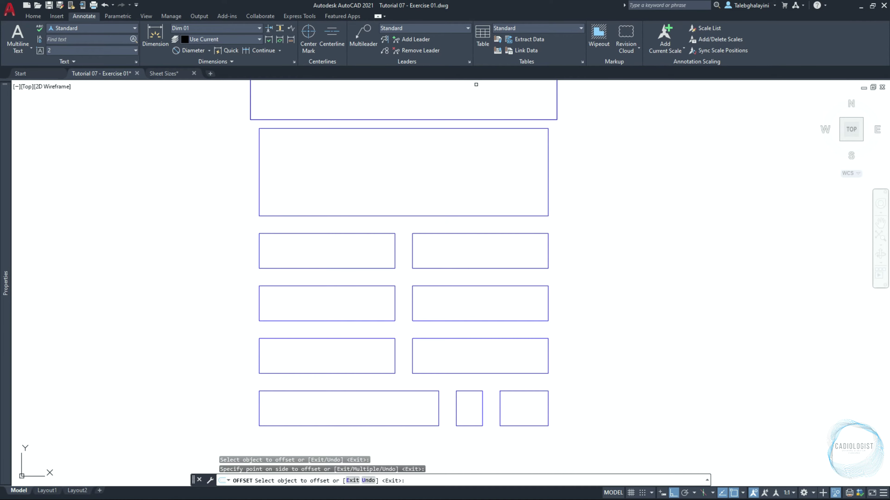
left_click(488, 120)
left_click(481, 104)
scroll(481, 104, "down", 3)
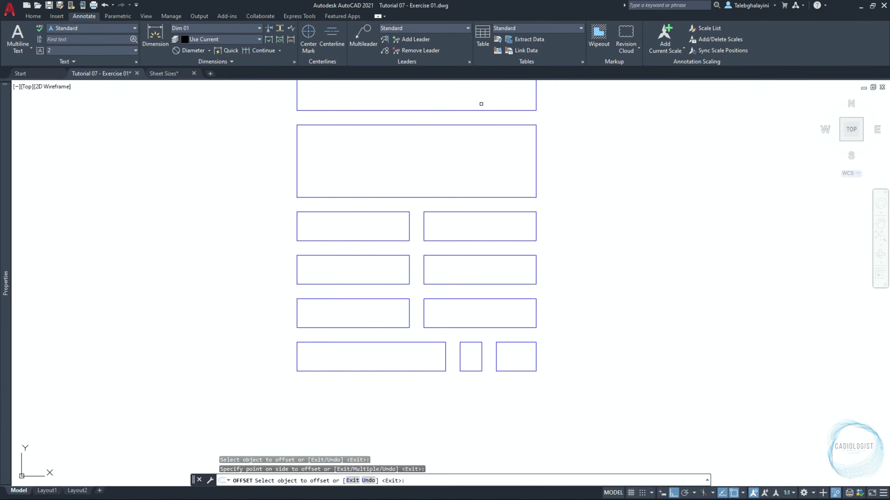
key("Escape")
scroll(538, 149, "down", 2)
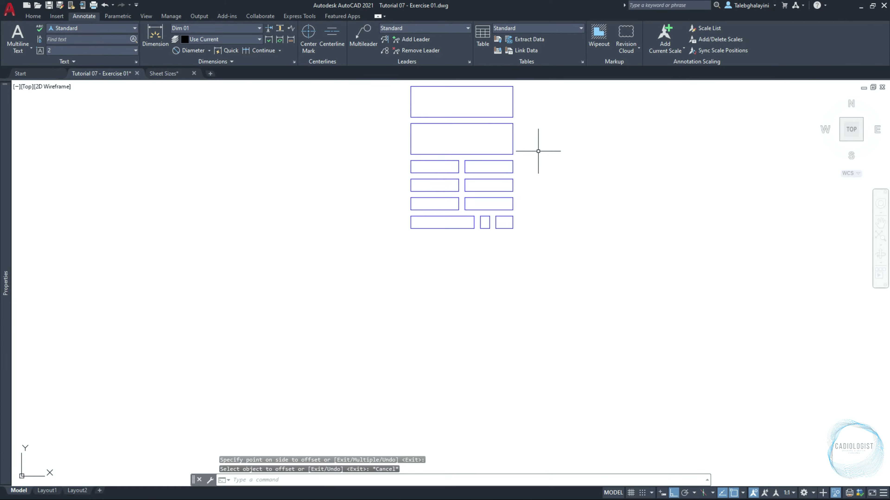
middle_click_drag(538, 149, 554, 270)
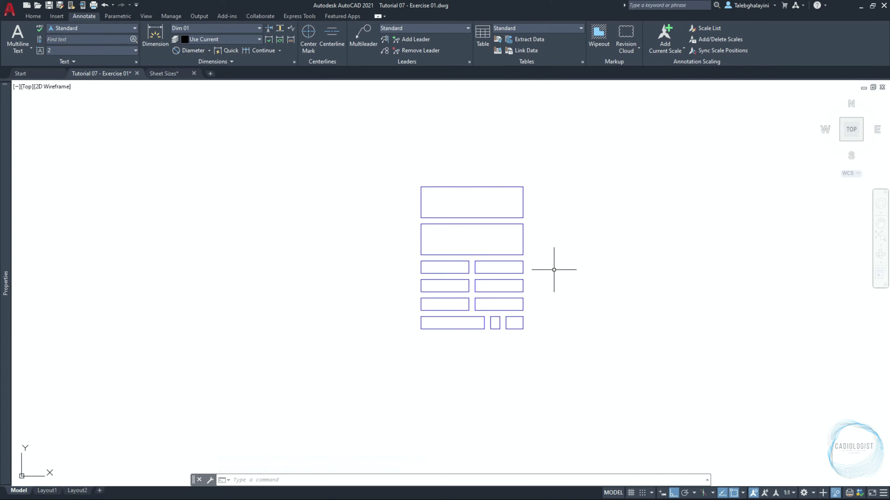
- Set the Offset erase-source option back to No without offsetting anything, and end the object isolation
type("off")
key("Return")
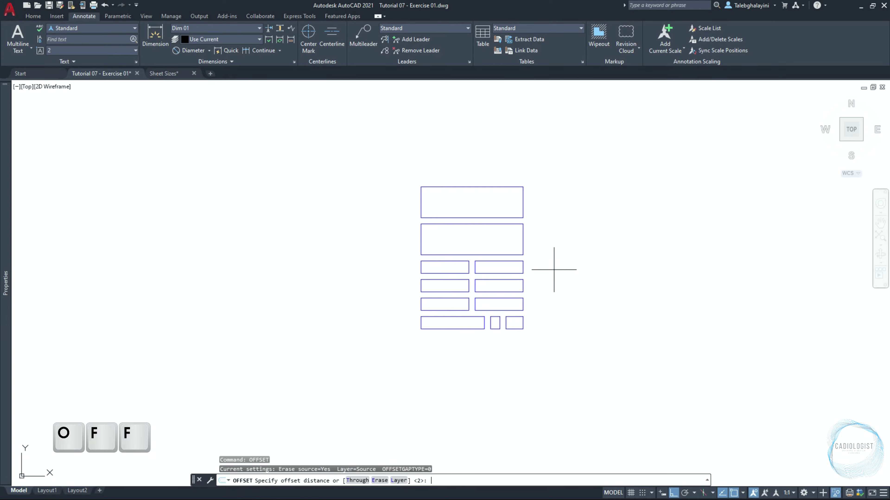
type("e")
key("Return")
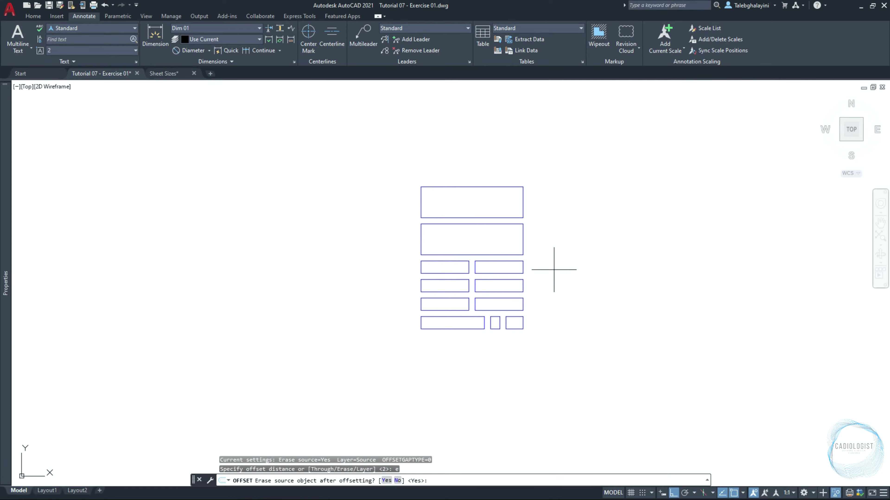
key("Return")
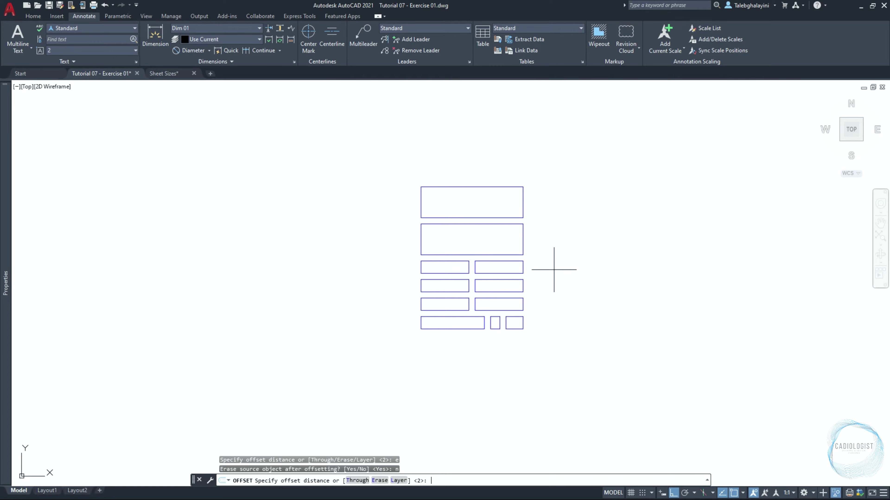
key("Escape")
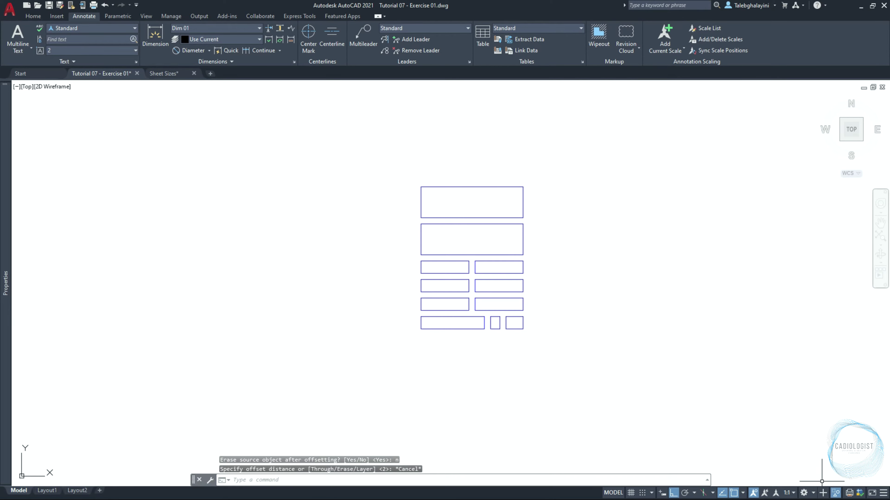
left_click(835, 492)
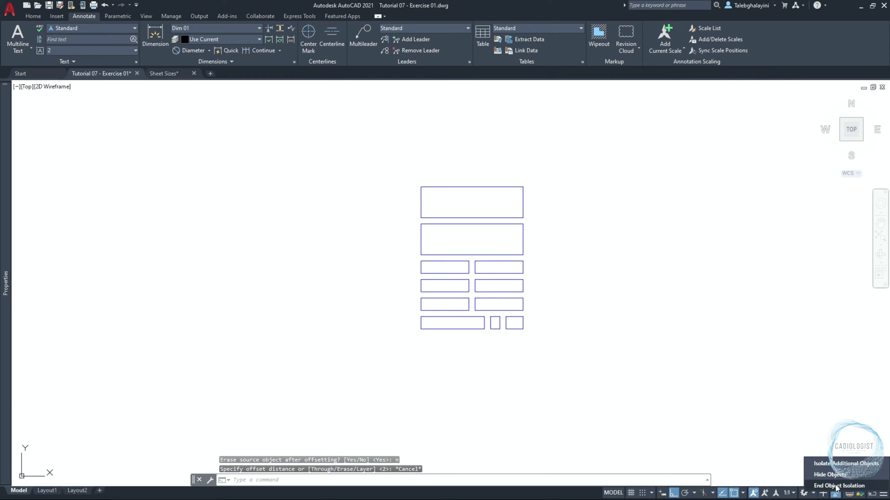
left_click(836, 487)
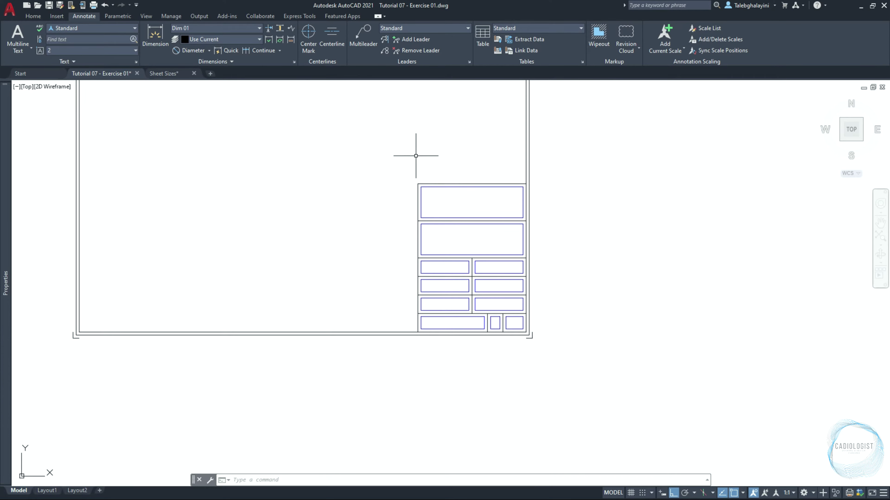
- Create a new text style named Title Block
left_click(135, 62)
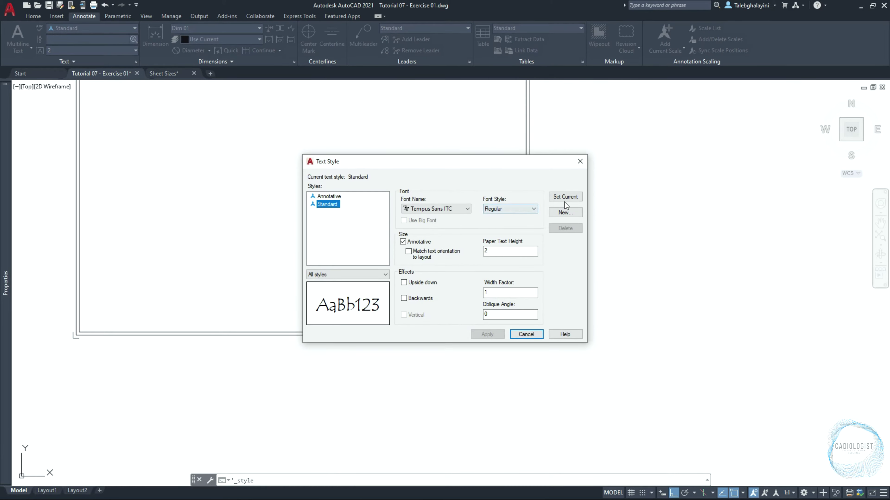
left_click(565, 212)
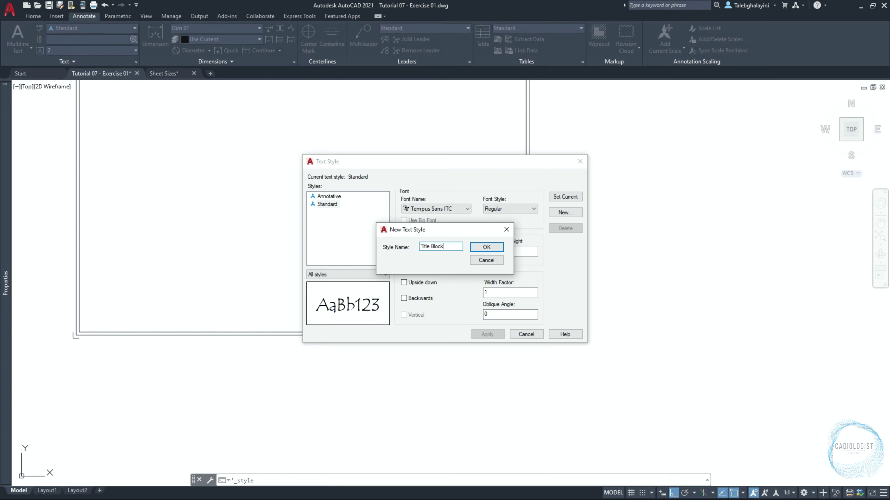
left_click(498, 249)
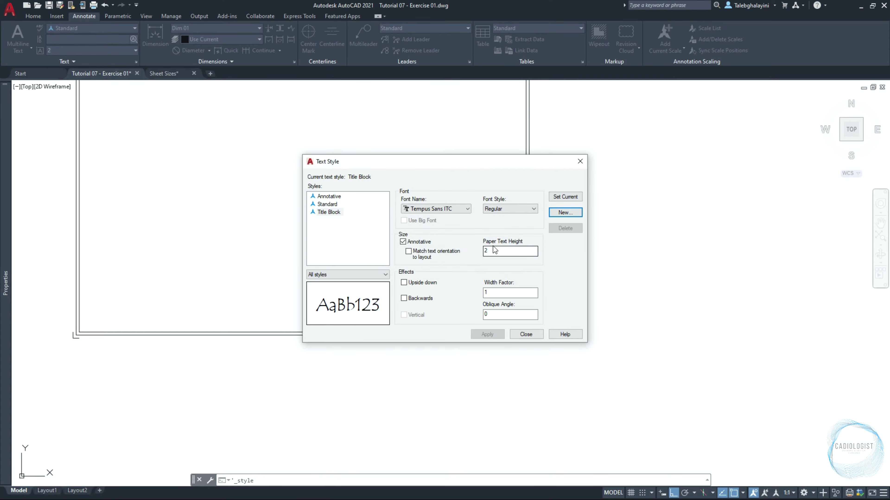
- Give the Title Block text style the romans.shx font with a paper text height of 2, and make it current with its changes saved
left_click(456, 209)
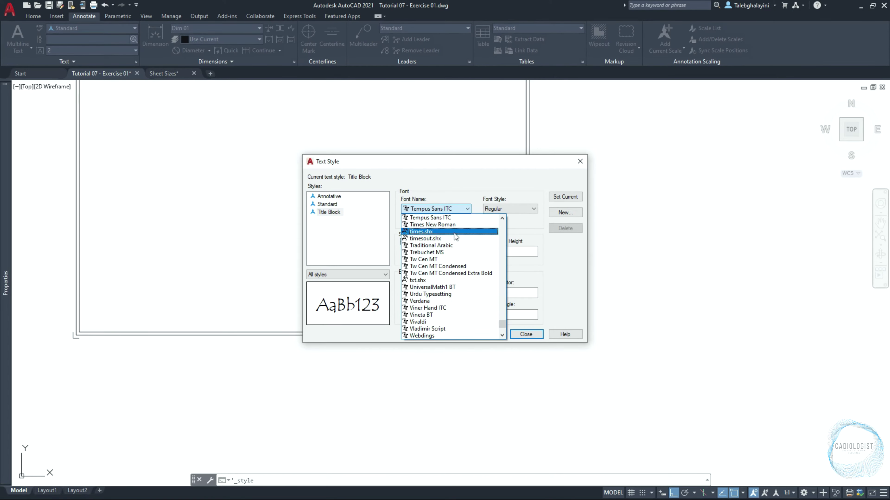
scroll(454, 233, "up", 5)
left_click(444, 265)
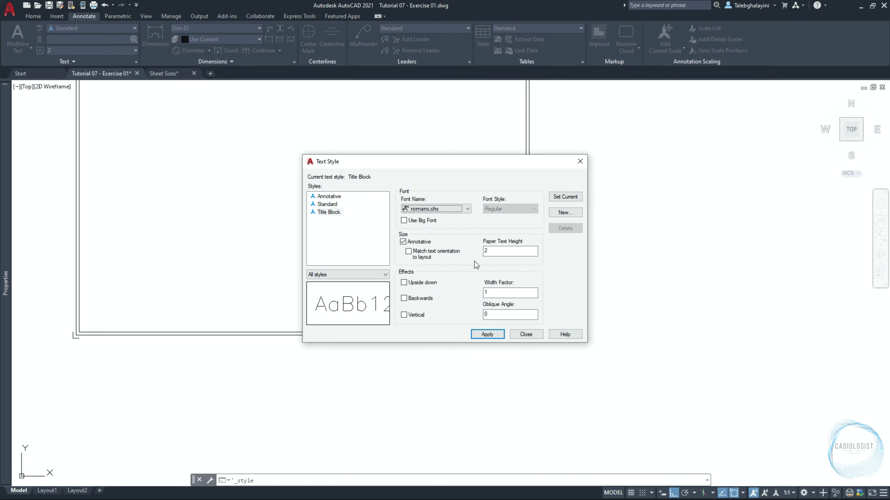
left_click(491, 251)
left_click(565, 197)
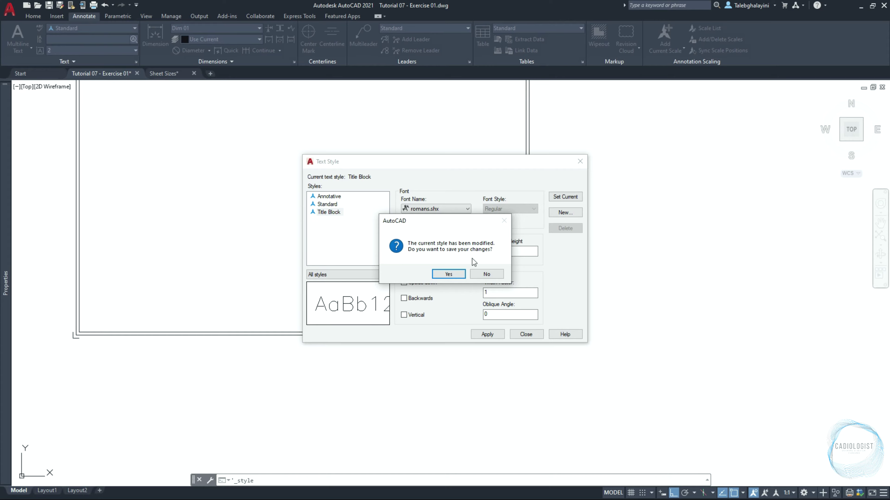
left_click(449, 273)
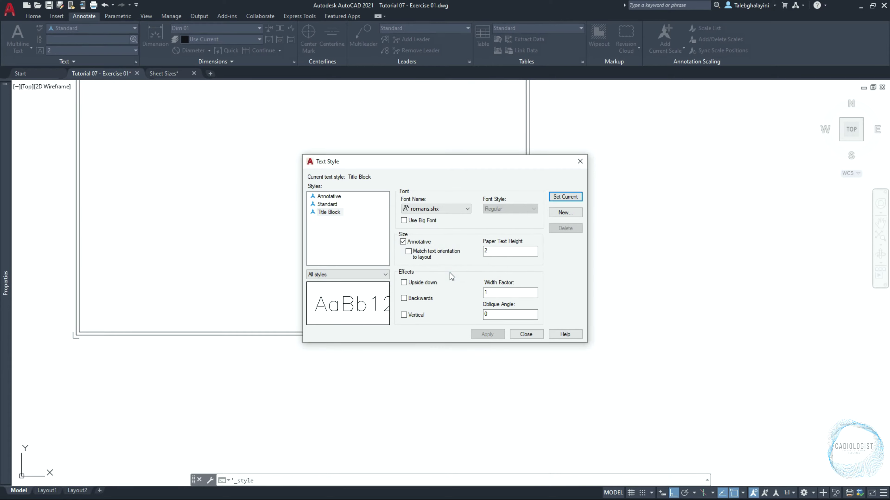
- Close the text style settings and set the current object color to ByLayer with nothing selected
left_click(526, 334)
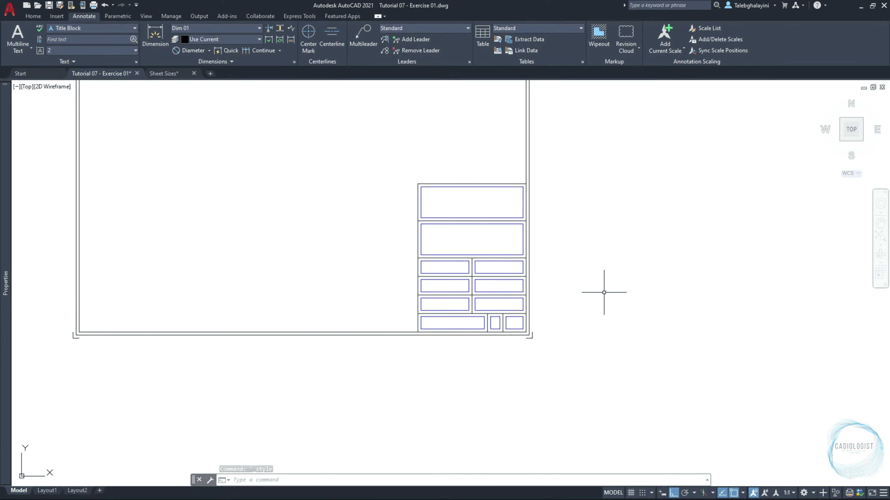
mouse_move(9, 119)
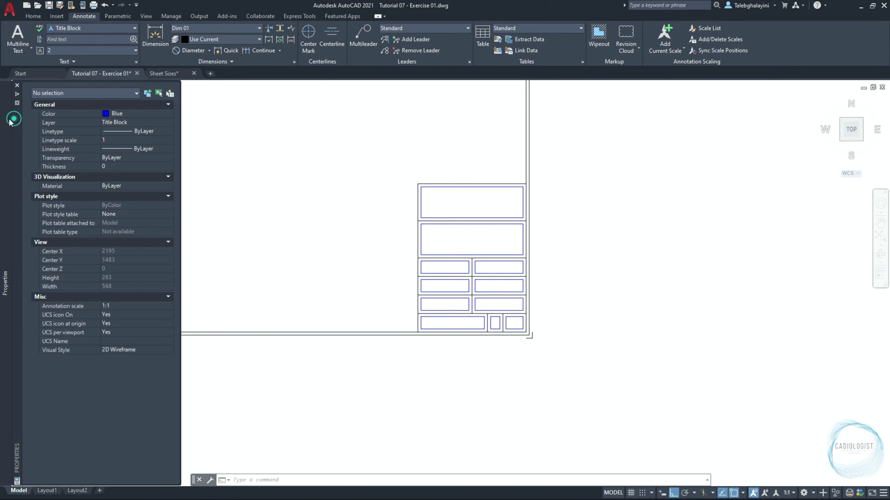
left_click(146, 116)
left_click(146, 116)
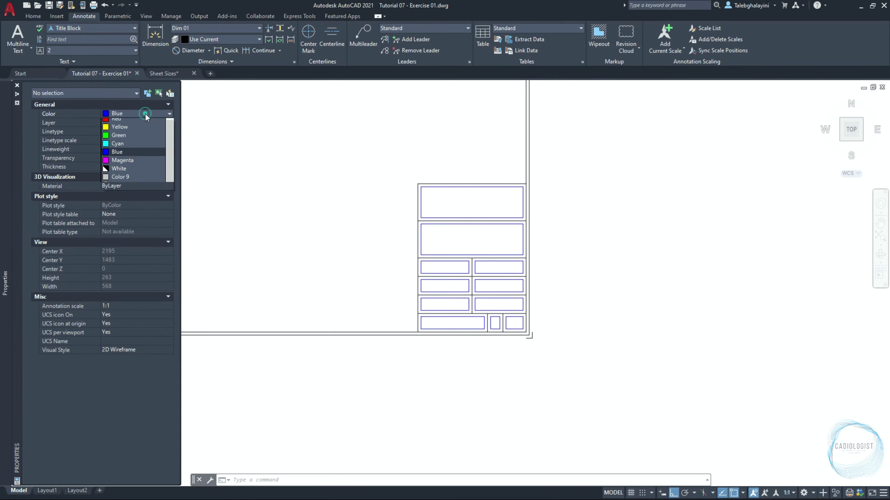
left_click(148, 122)
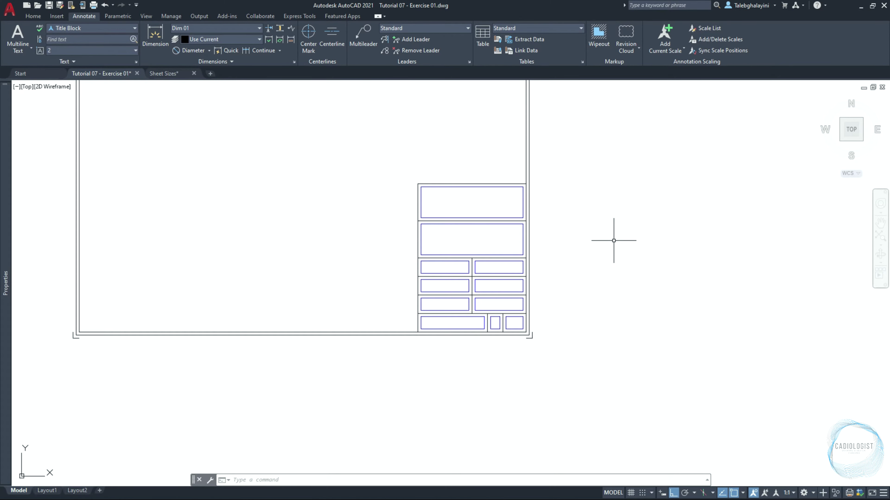
- Add the multiline text "DRAWING NO." with Top Left justification inside the wide guide rectangle of the table's bottom row
type("mt")
key("Return")
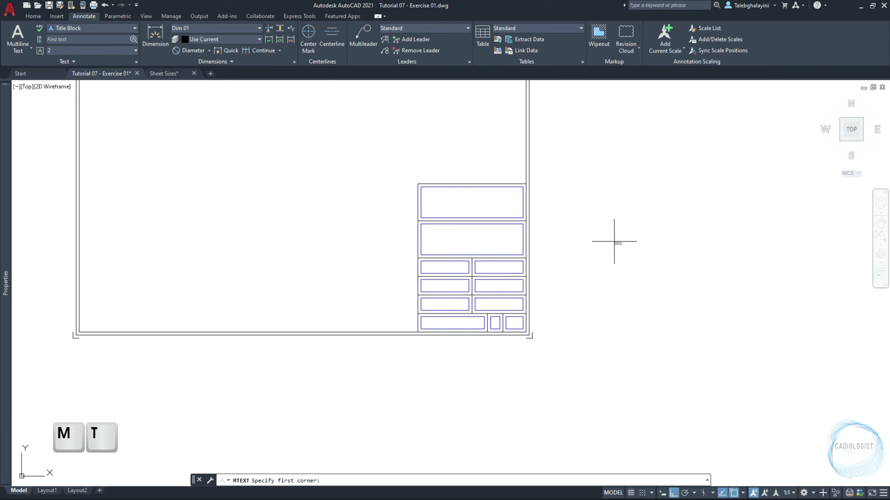
scroll(503, 292, "up", 6)
left_click(301, 330)
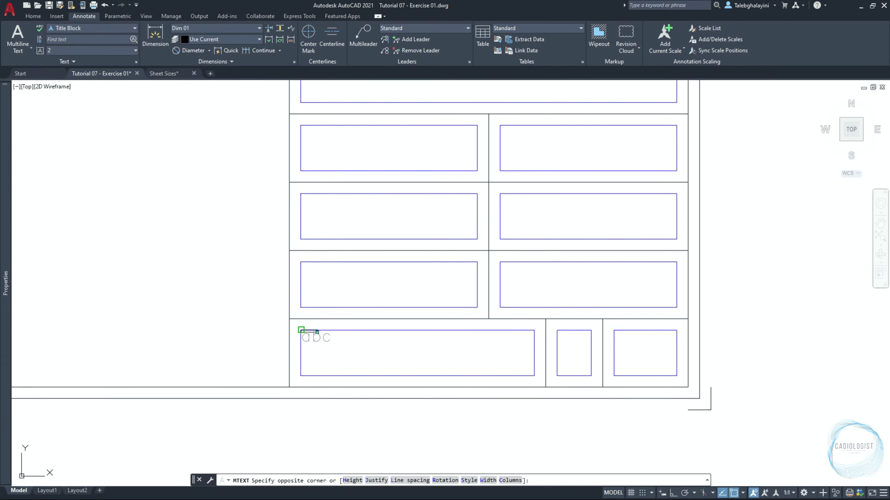
left_click(533, 376)
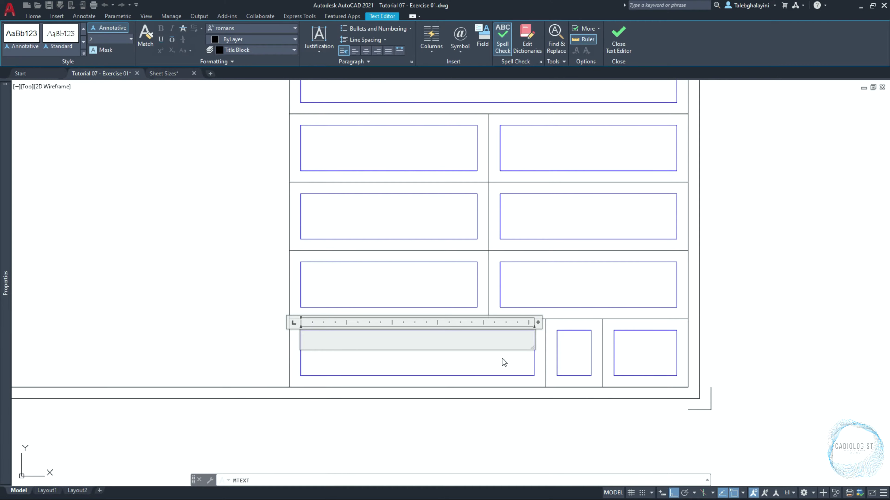
left_click(326, 44)
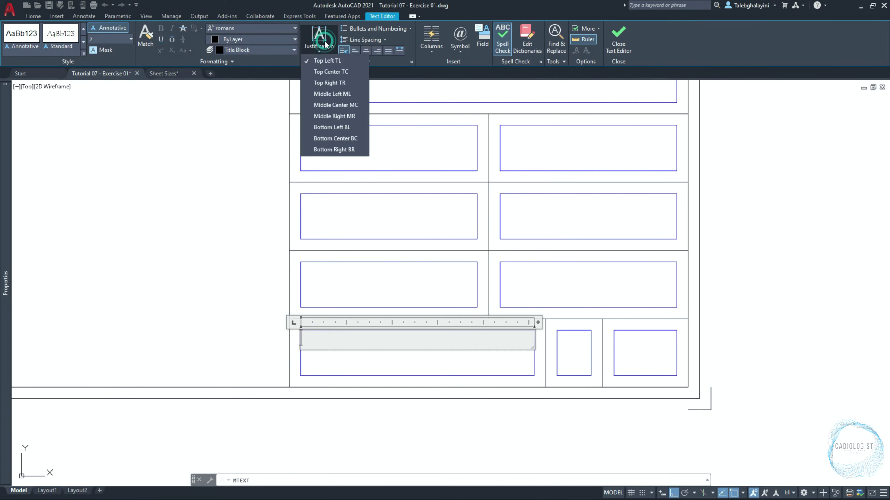
left_click(327, 62)
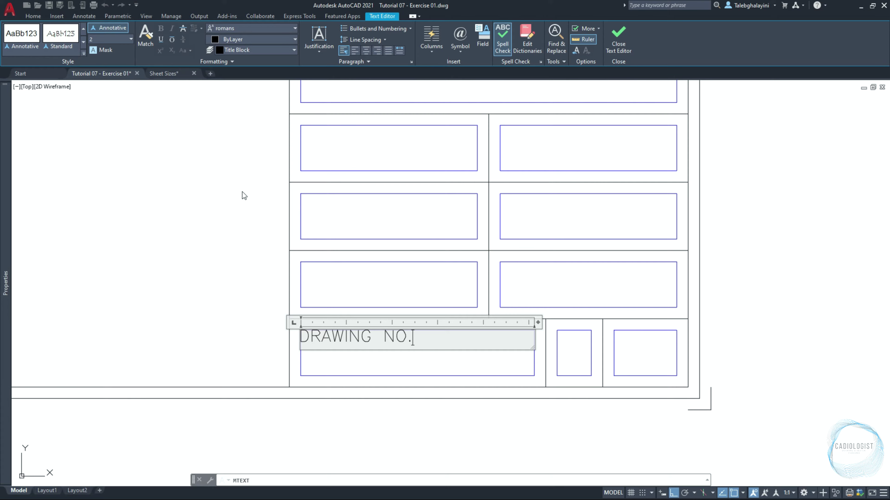
left_click(243, 195)
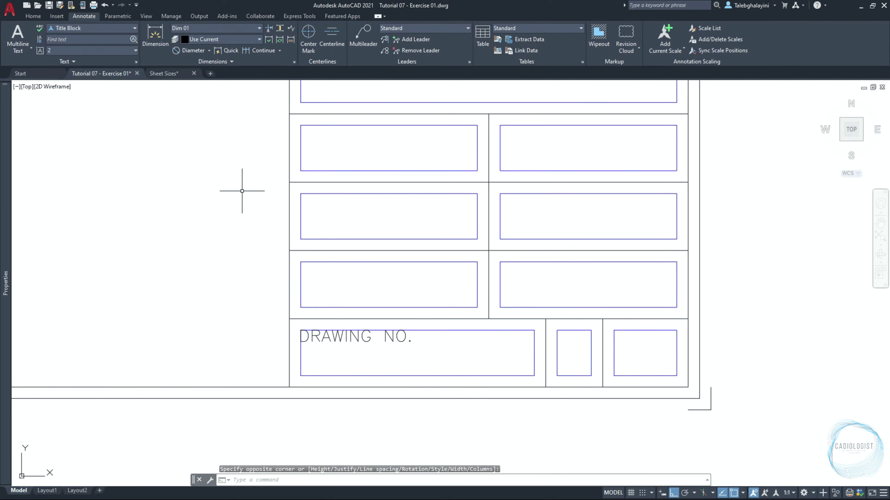
- Add the multiline text "REV." with Top Center justification inside the narrow middle guide rectangle of the bottom row
key("space")
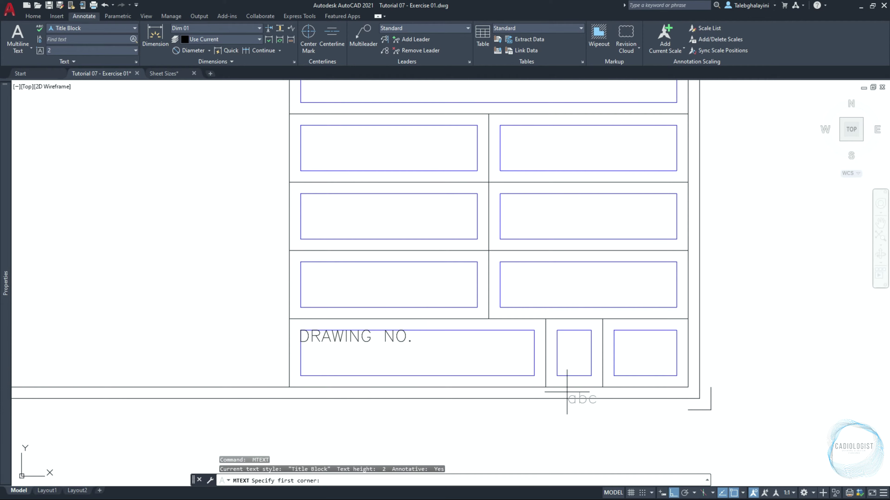
left_click(557, 375)
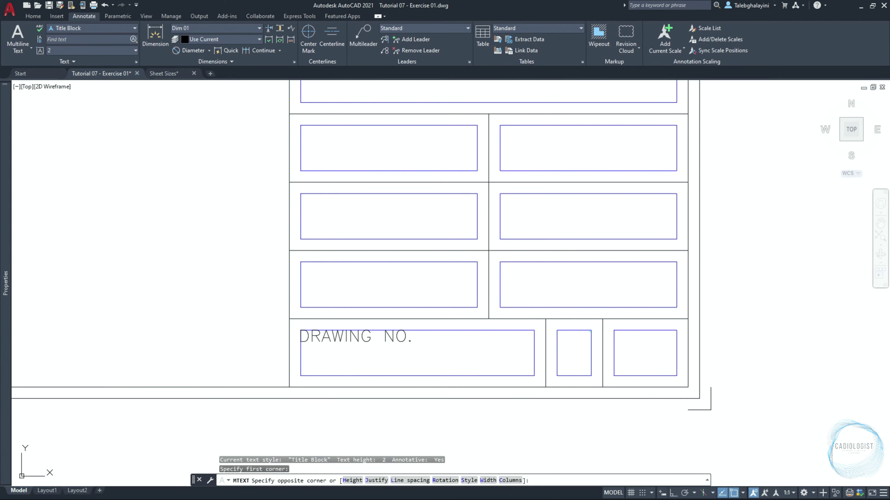
left_click(591, 330)
left_click(326, 39)
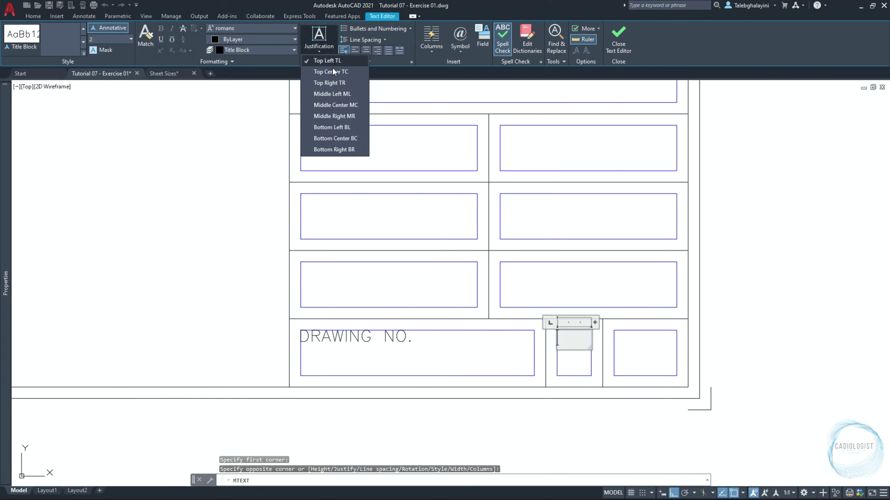
left_click(328, 70)
type("REV.")
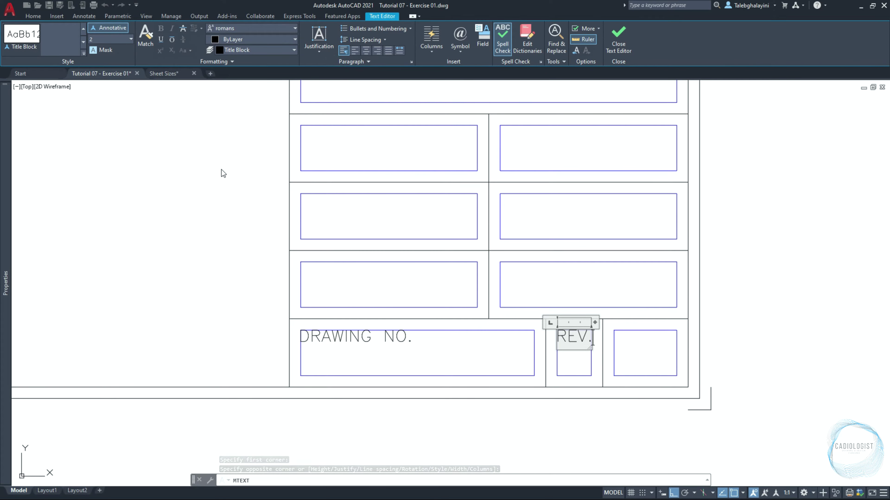
left_click(221, 169)
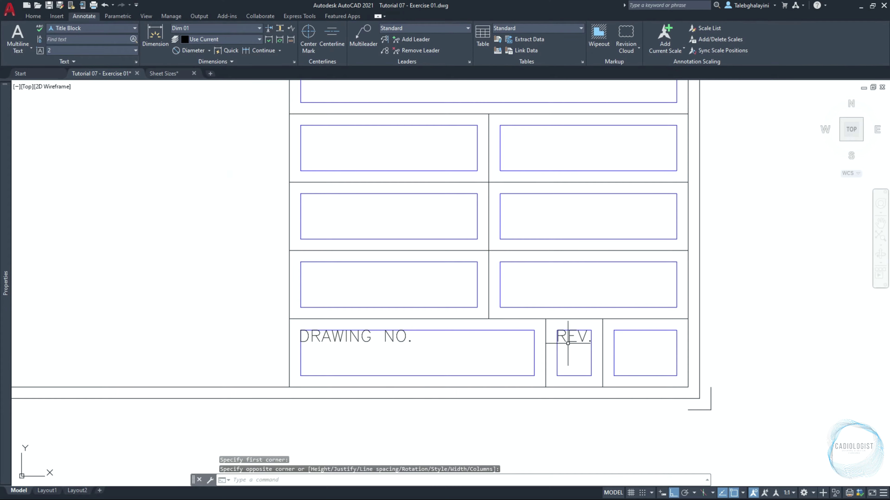
- Add the multiline text "SHEET:" with Top Center justification inside the rightmost guide rectangle of the bottom row
key("Return")
left_click(614, 375)
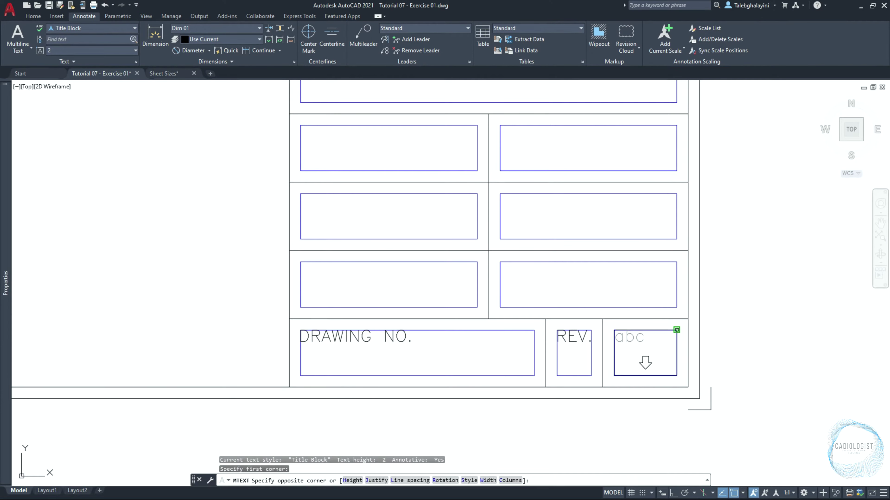
left_click(677, 331)
left_click(325, 39)
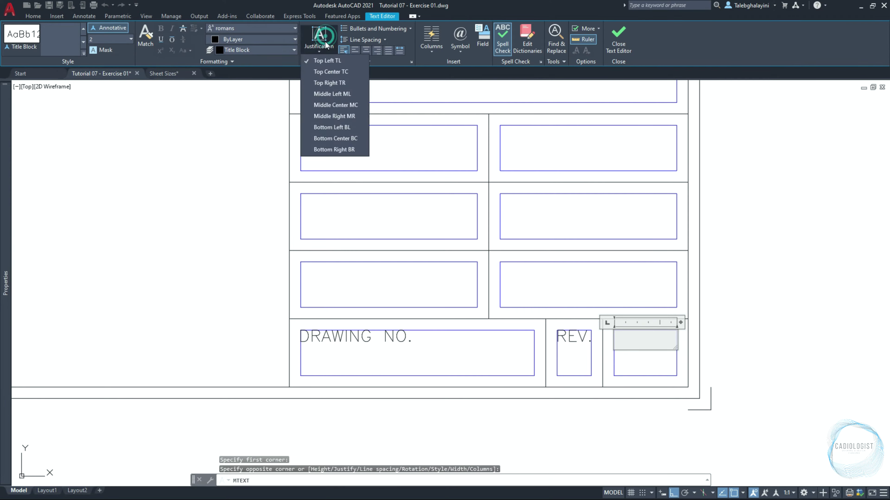
left_click(317, 73)
type("SH")
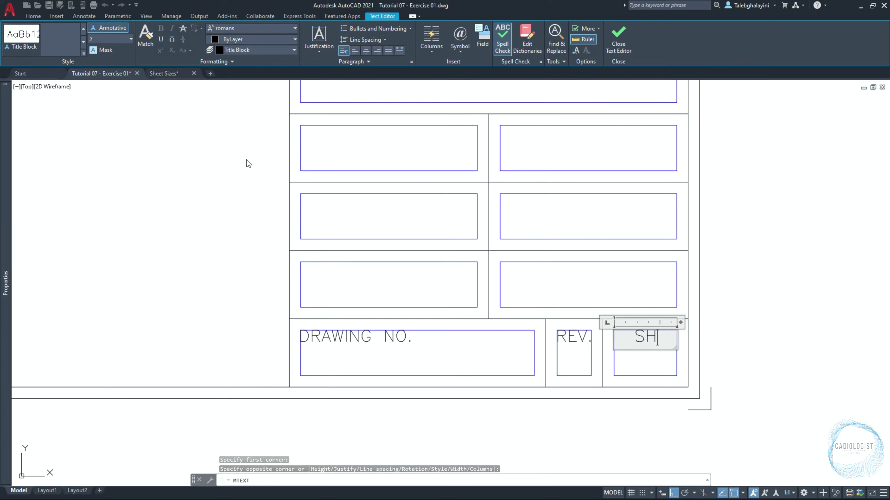
type("EET:")
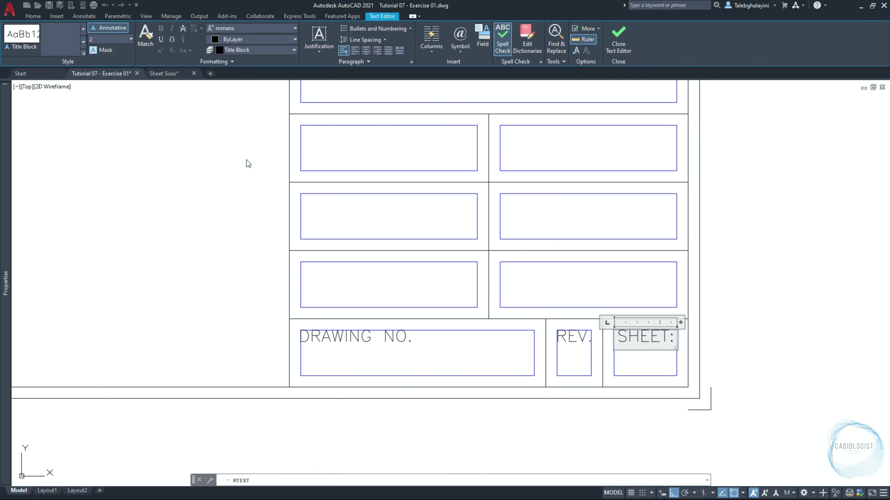
left_click(247, 163)
- Add the multiline text "DRAWING REFERENCE:" inside the left guide rectangle of the row directly above DRAWING NO
key("Return")
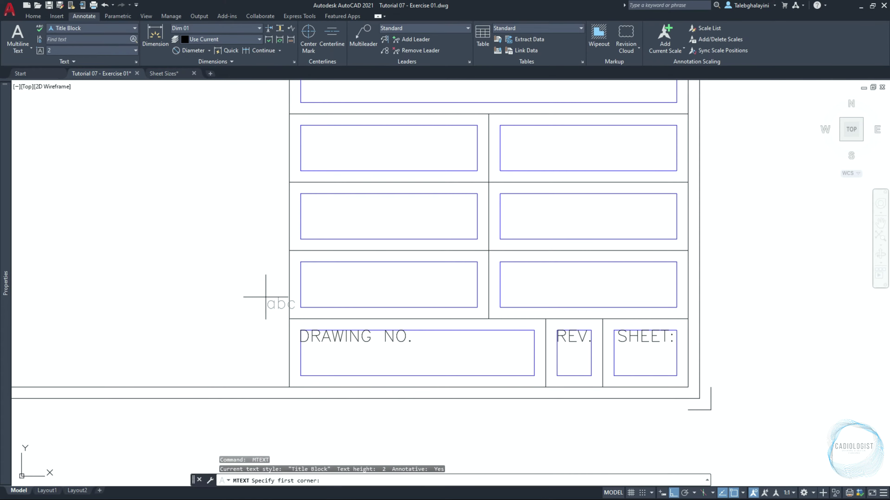
left_click(300, 308)
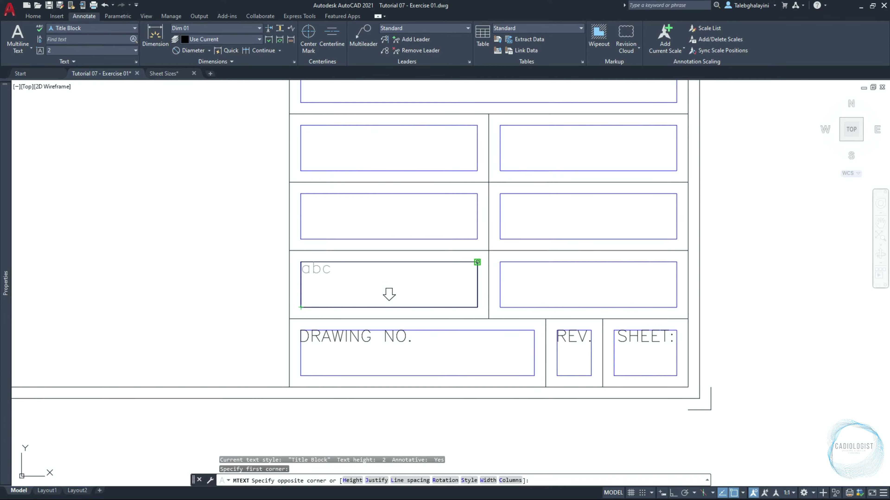
left_click(477, 263)
type("DRAWING REFER")
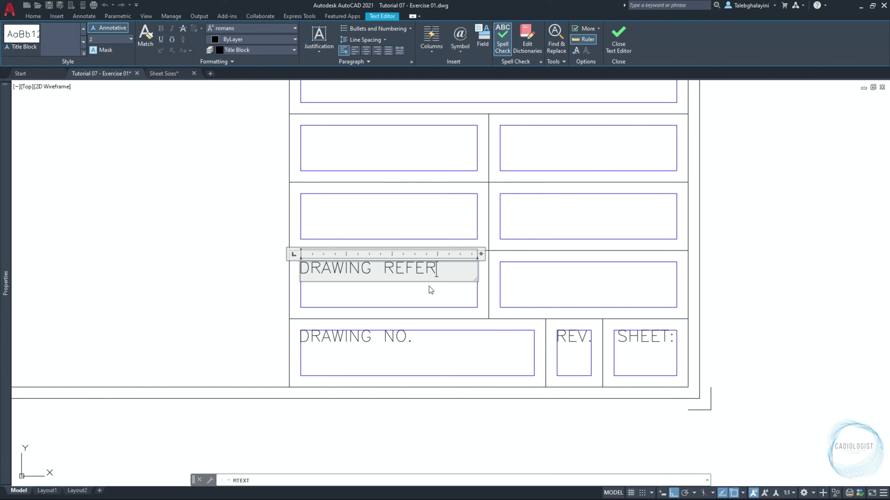
type("ENCE:")
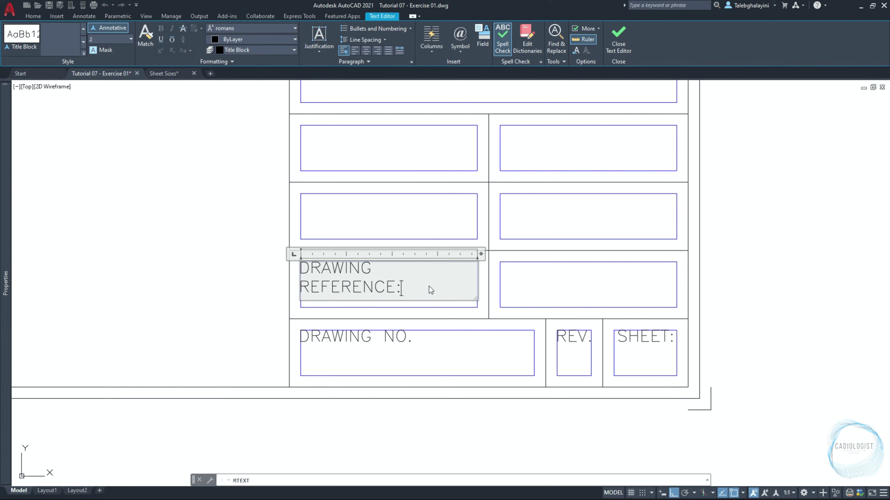
left_click(217, 306)
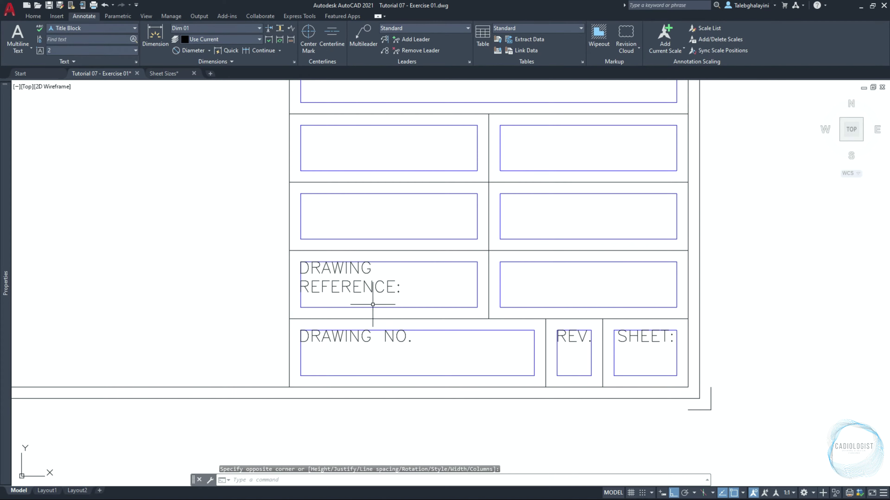
- Widen the DRAWING REFERENCE: text frame to the cell's right dividing line so the label fits on one line
left_click(372, 294)
left_click(477, 262)
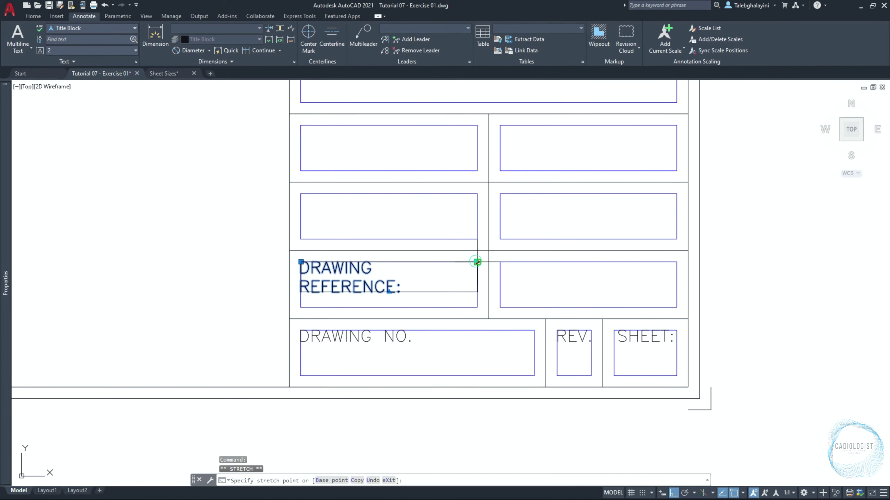
left_click(488, 262)
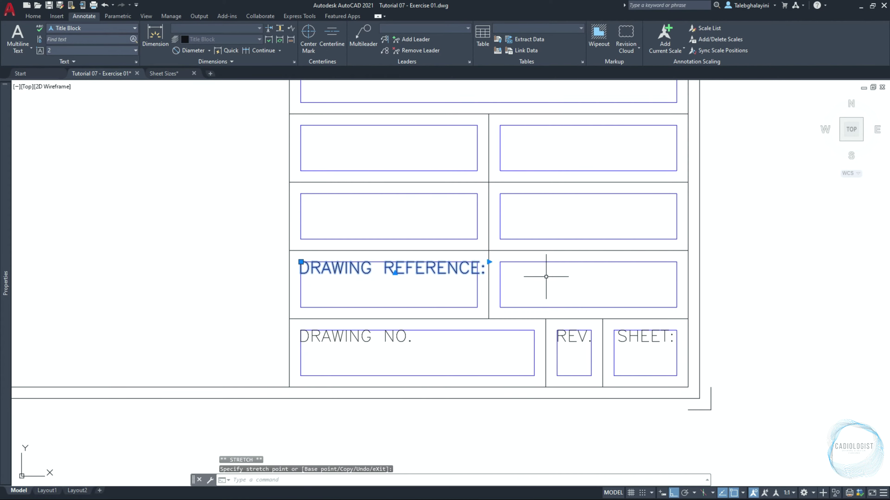
key("Escape")
- Add the multiline text "DATE:" inside the left guide rectangle of the row above DRAWING REFERENCE:
type("mt")
key("Return")
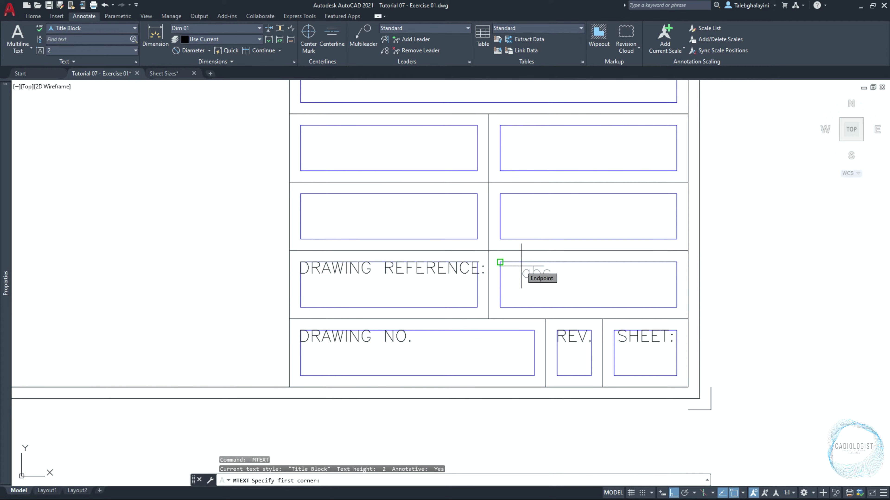
left_click(302, 194)
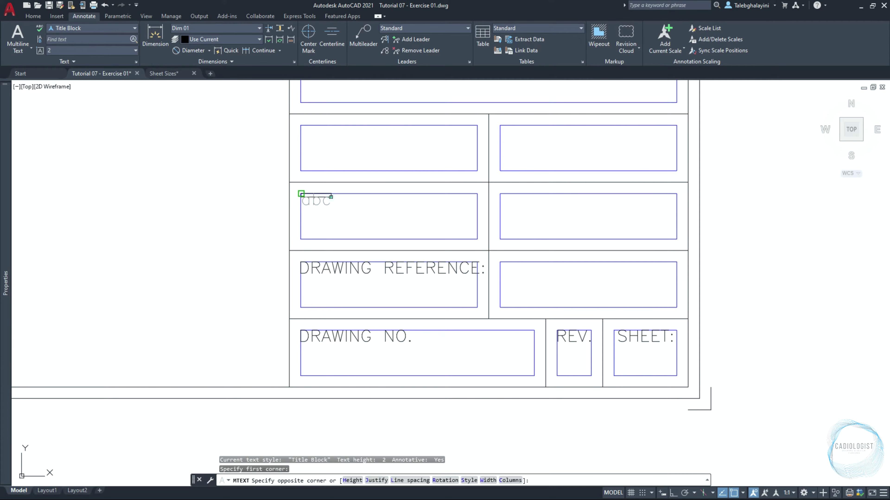
left_click(475, 240)
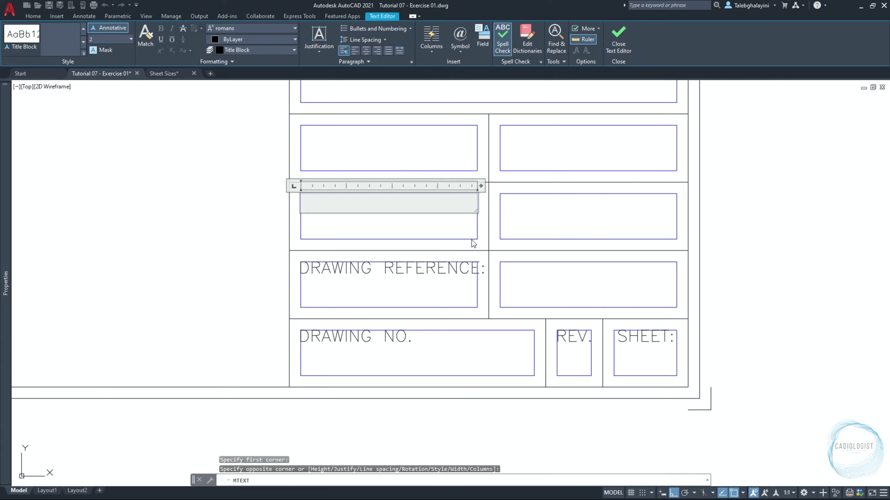
type("DATE:")
left_click(440, 233)
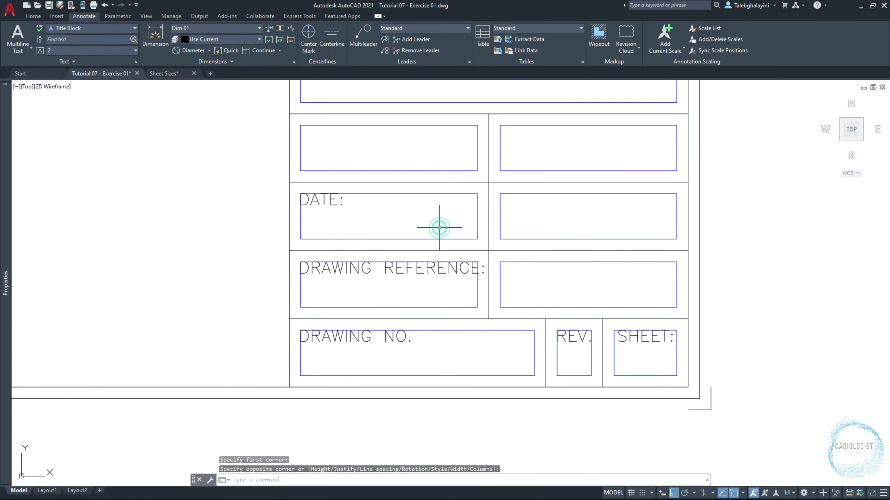
- Add the multiline text "SCALE:" inside the left guide rectangle of the row above DATE:
key("Return")
left_click(302, 126)
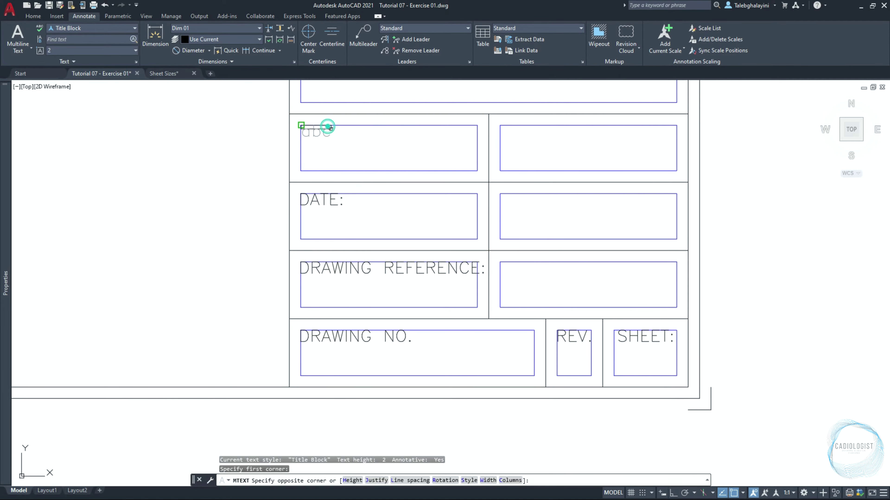
left_click(456, 171)
type("S")
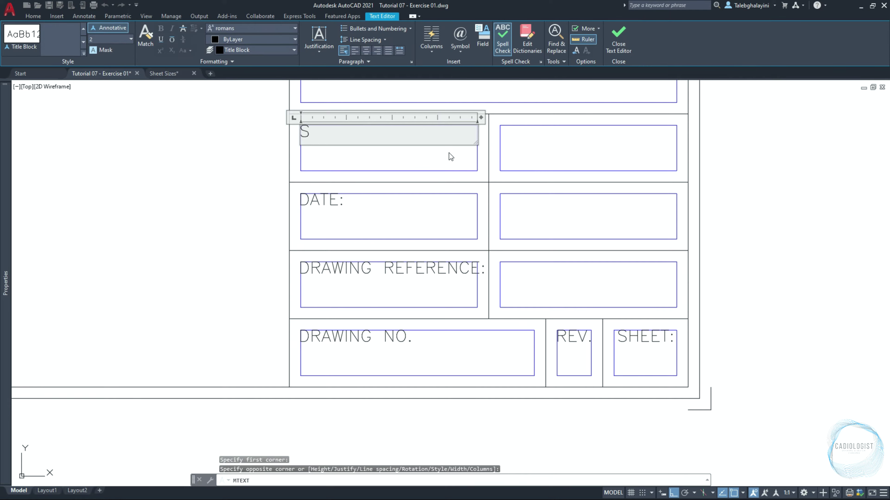
type("CALE:")
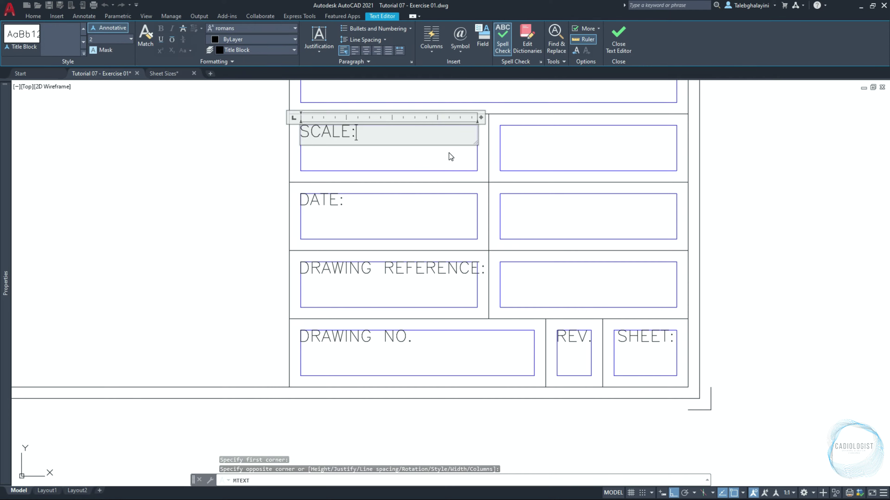
left_click(477, 150)
- Add the multiline text "DRAWN BY:" inside the right guide rectangle of the SCALE: row
key("Return")
left_click(501, 126)
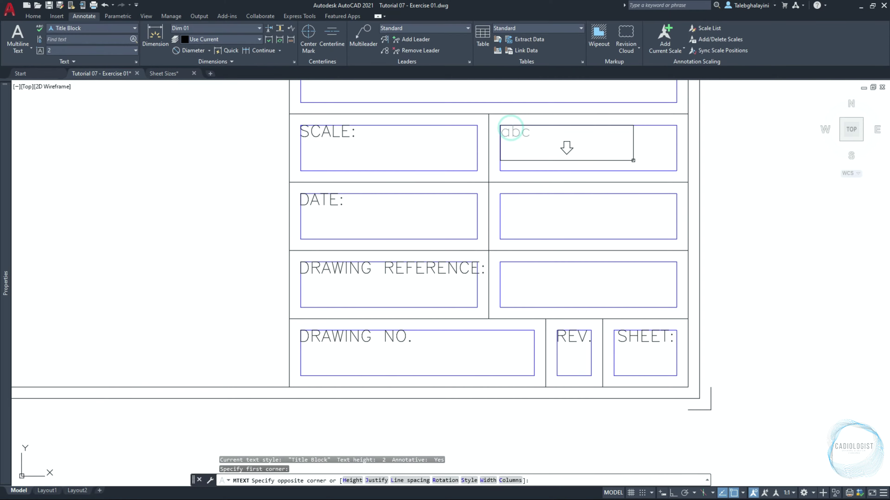
left_click(656, 171)
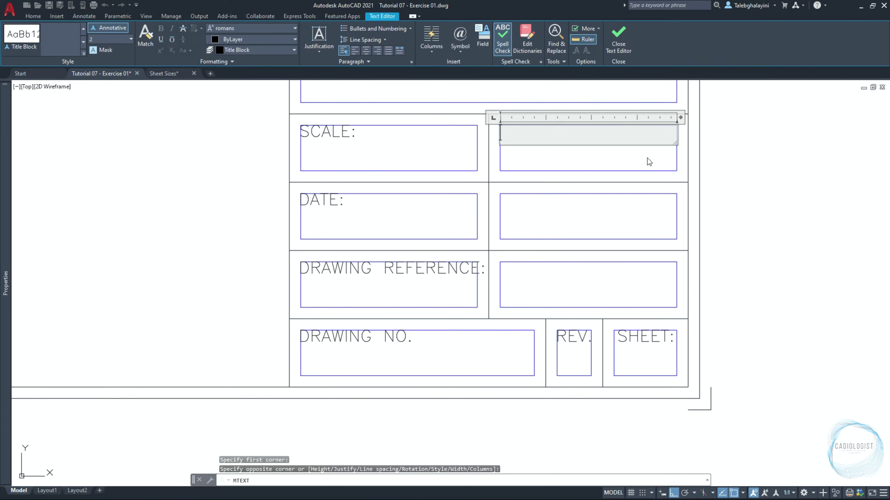
type("DRAWN BY:")
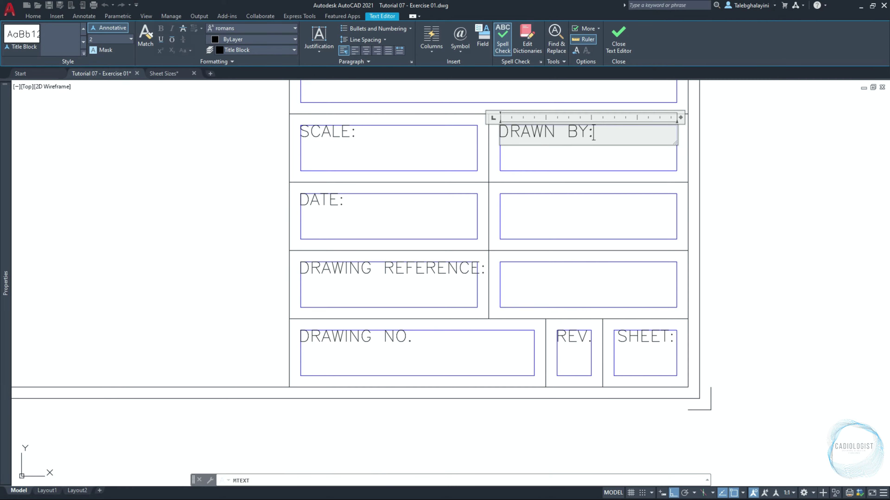
left_click(625, 193)
- Add the multiline text "CHECKED BY:" inside the right guide rectangle of the DATE: row
key("Return")
left_click(526, 193)
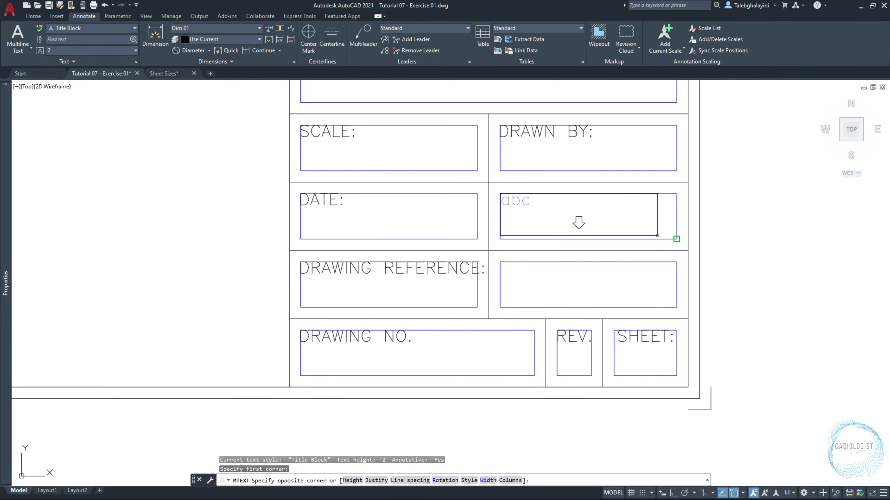
left_click(656, 232)
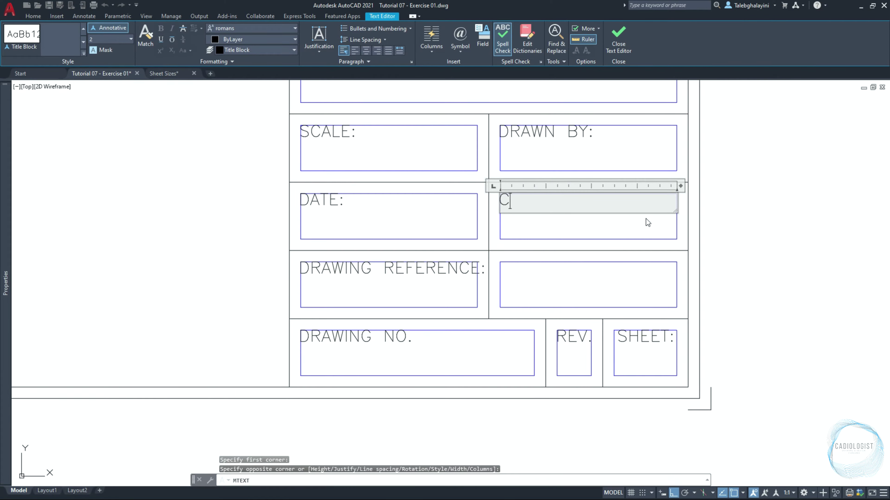
type("CHECKED BY:")
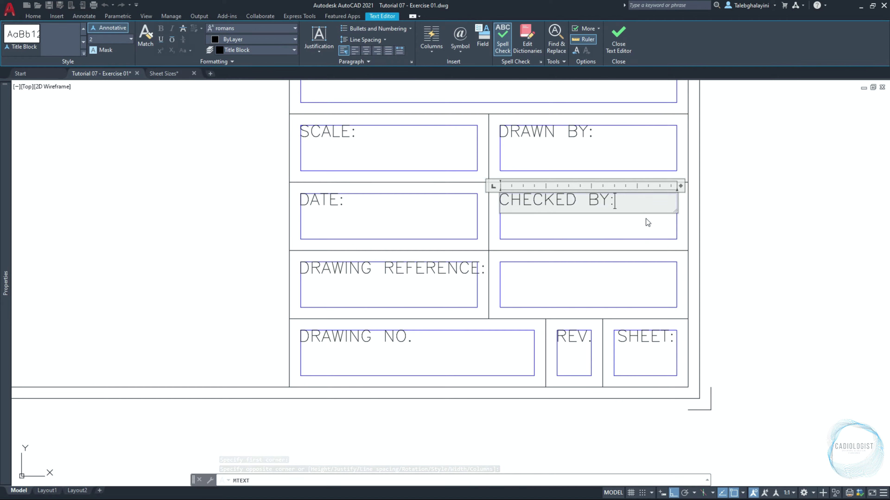
left_click(648, 223)
- Add the multiline text "APPROVED BY:" inside the right guide rectangle of the DRAWING REFERENCE: row
key("Return")
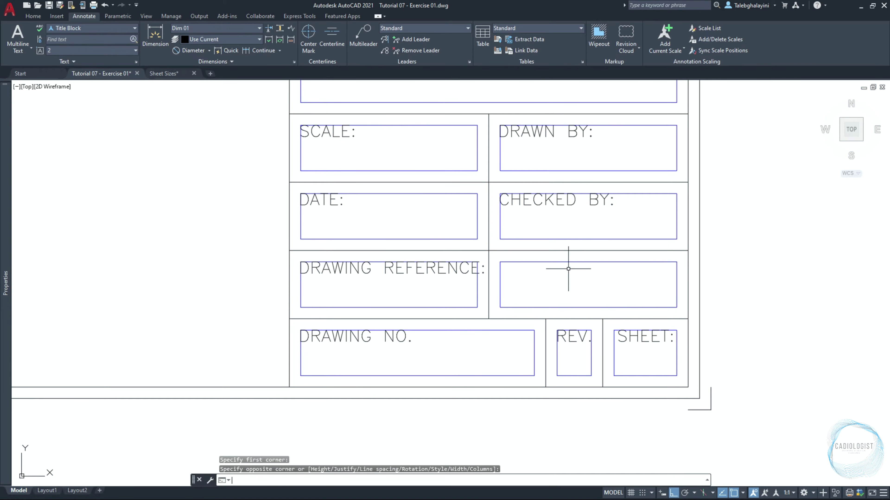
left_click(500, 262)
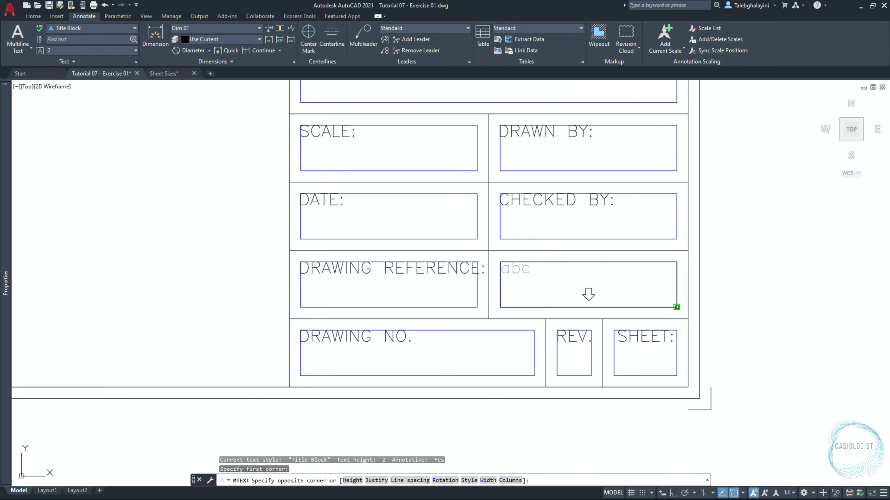
left_click(676, 306)
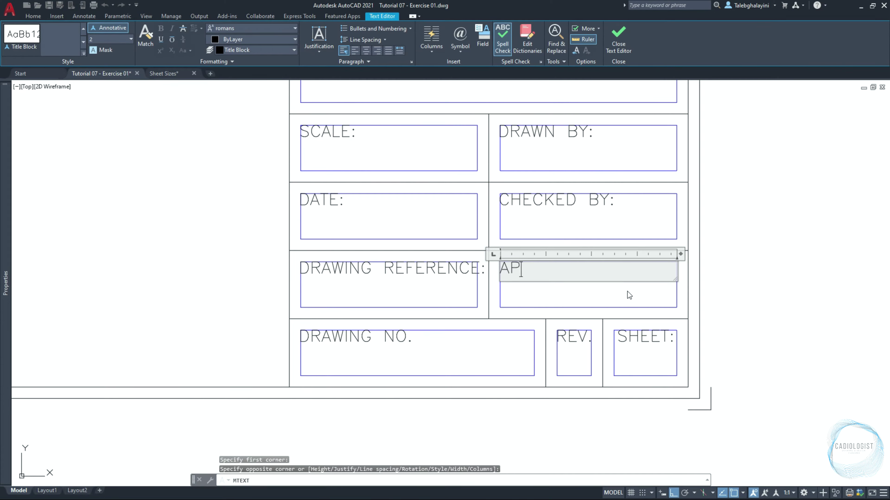
type("APPROVED BY:")
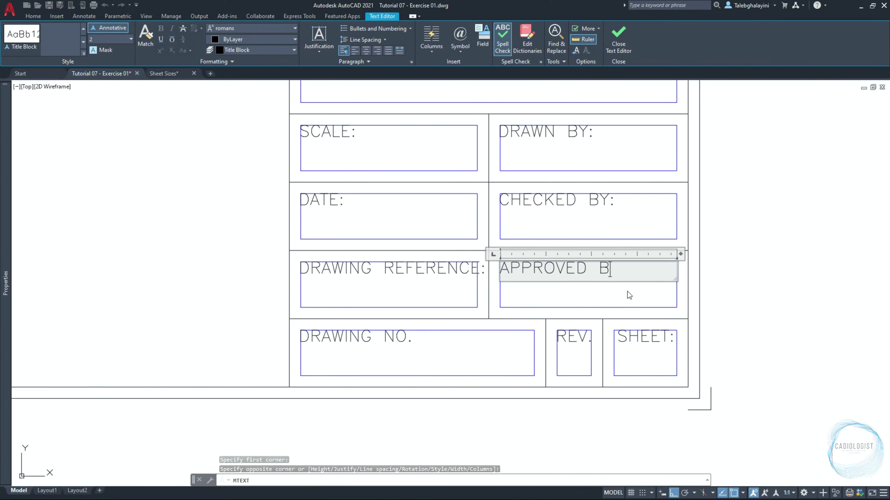
left_click(719, 255)
- Add the multiline text "TITLE:" inside the large guide rectangle directly above the SCALE: row
middle_click_drag(731, 135, 721, 288)
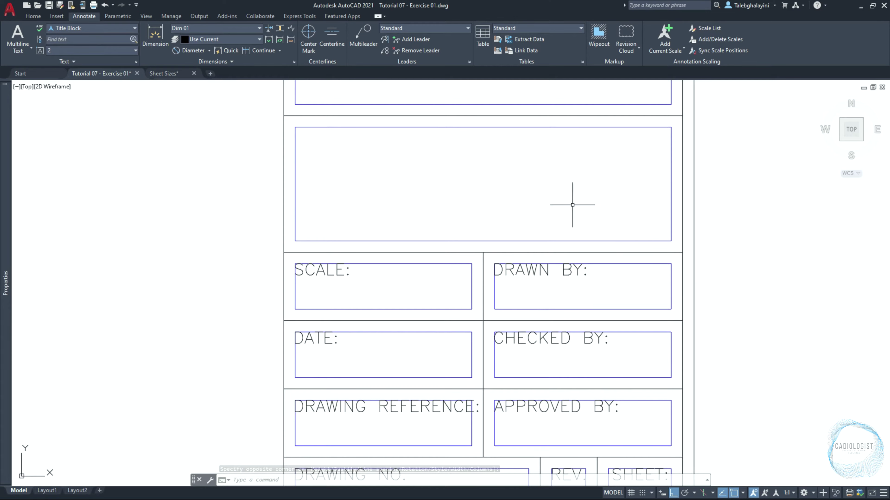
key("Return")
left_click(295, 127)
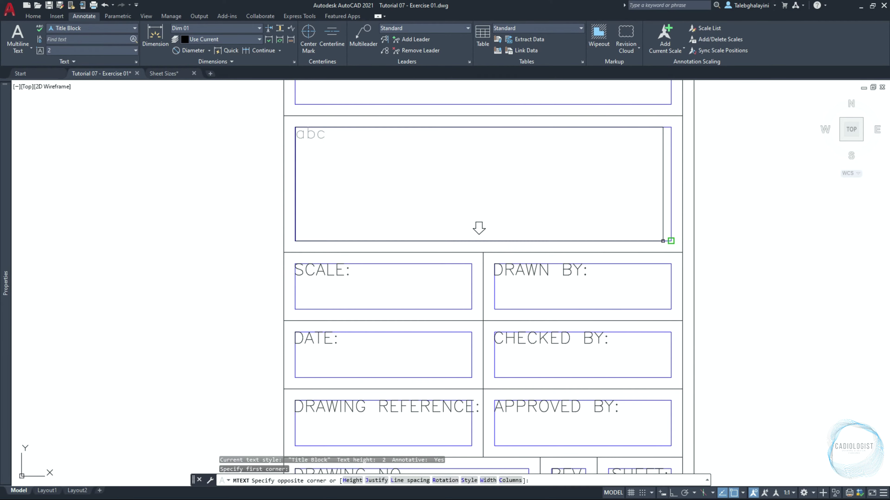
left_click(664, 245)
type("T")
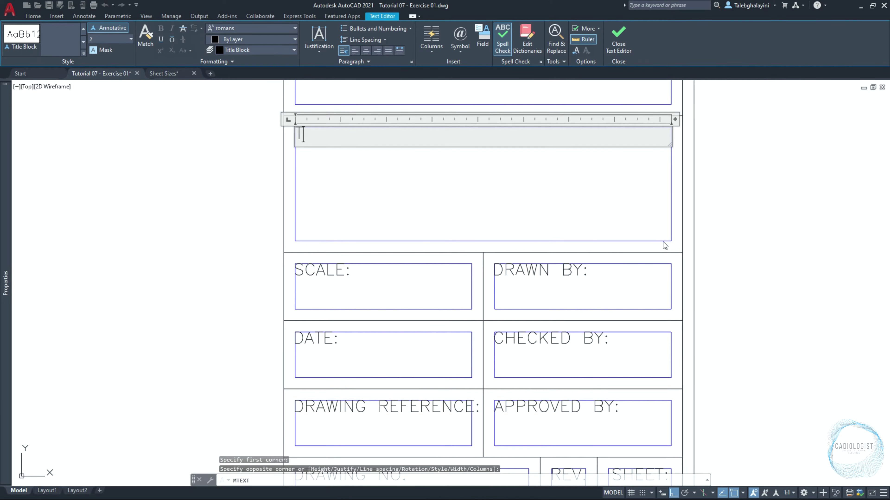
type("ITLE:")
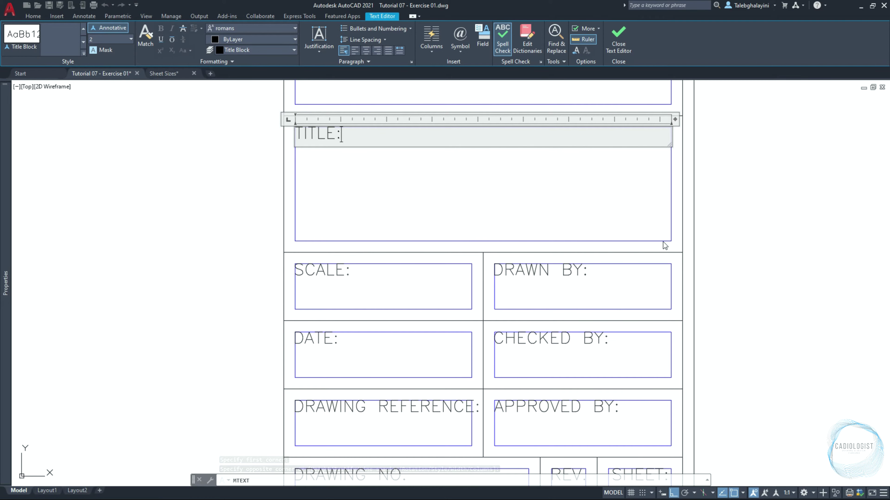
left_click(591, 200)
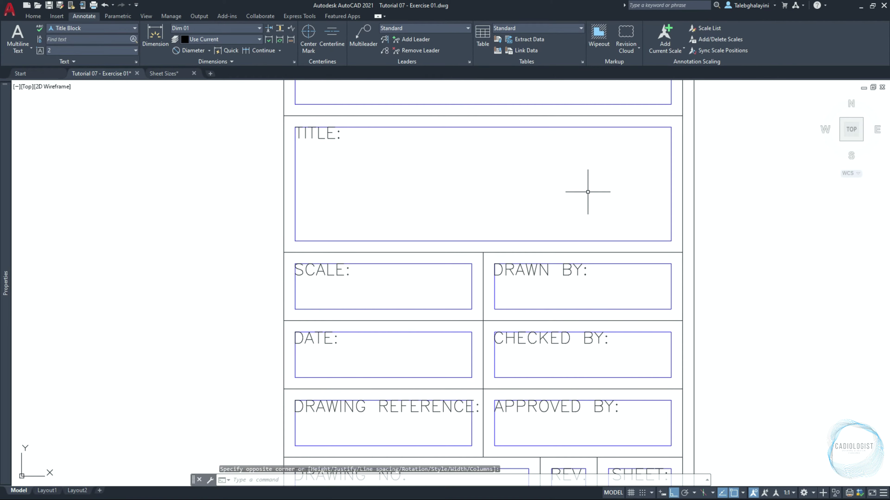
- Add the multiline text "PROJECT:" inside the topmost guide rectangle of the title block, above the TITLE: cell
middle_click_drag(588, 193, 572, 318)
key("Return")
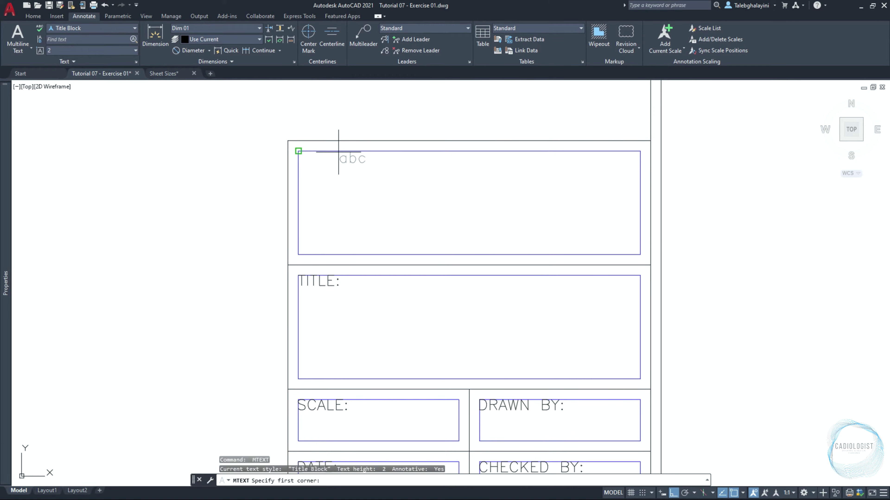
left_click(298, 151)
left_click(641, 255)
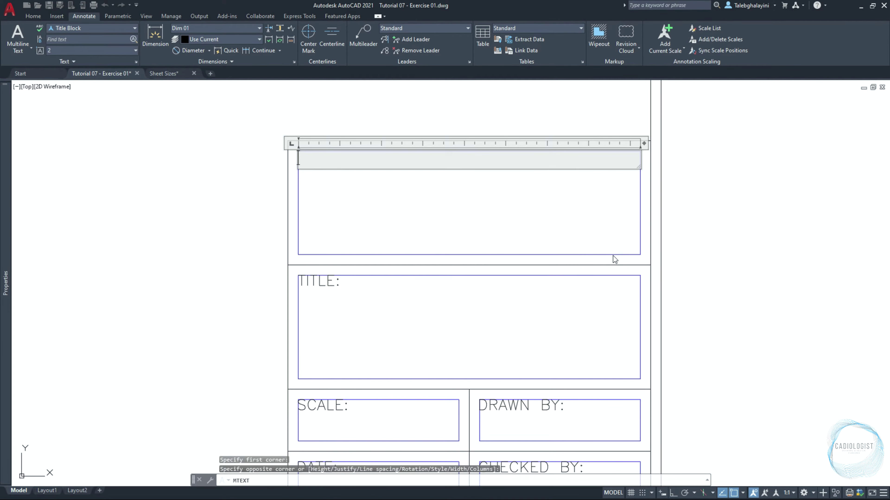
type("PROJE")
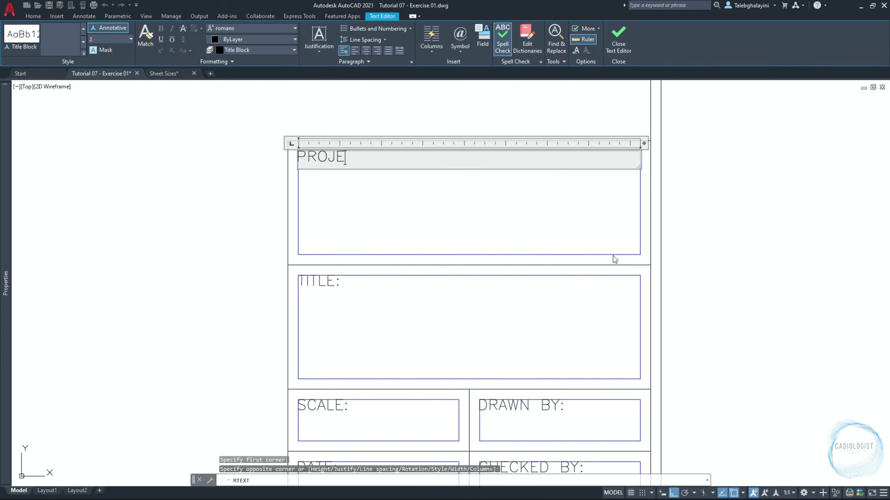
type("CT:")
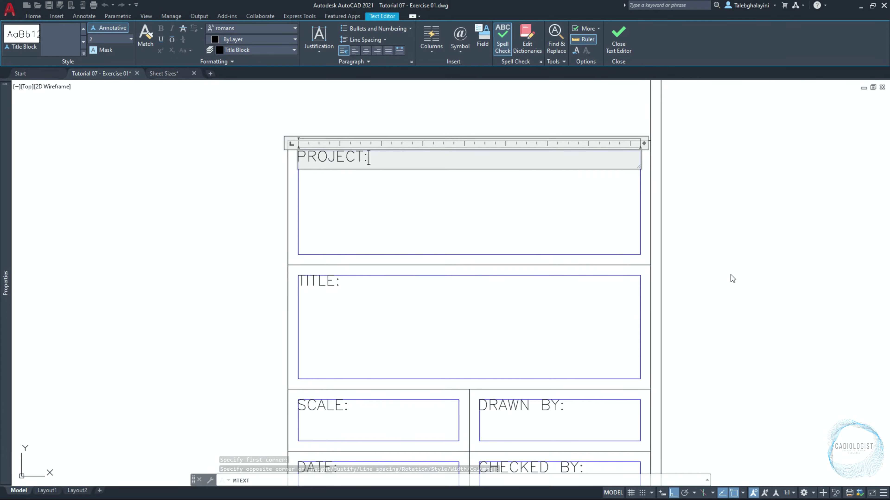
left_click(732, 279)
- Select all objects with the color Blue in the entire drawing using Quick Select and erase these guide rectangles
scroll(731, 274, "down", 3)
middle_click_drag(685, 268, 598, 203)
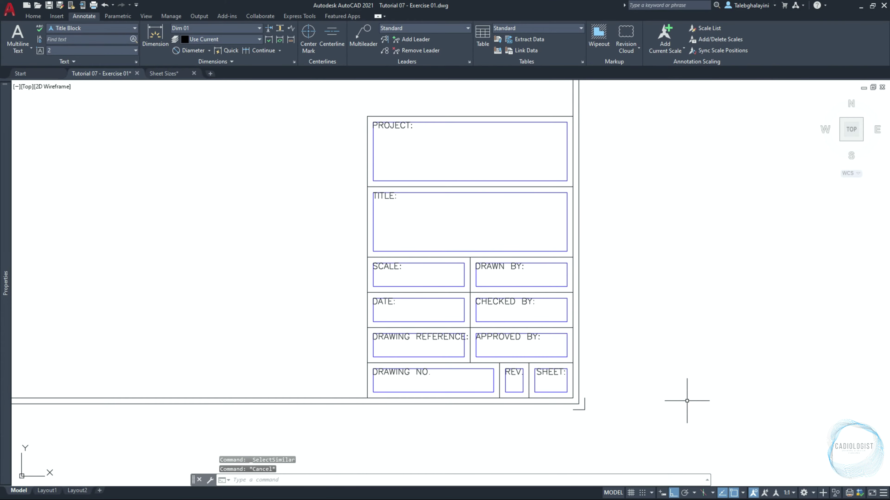
type("qse")
key("Return")
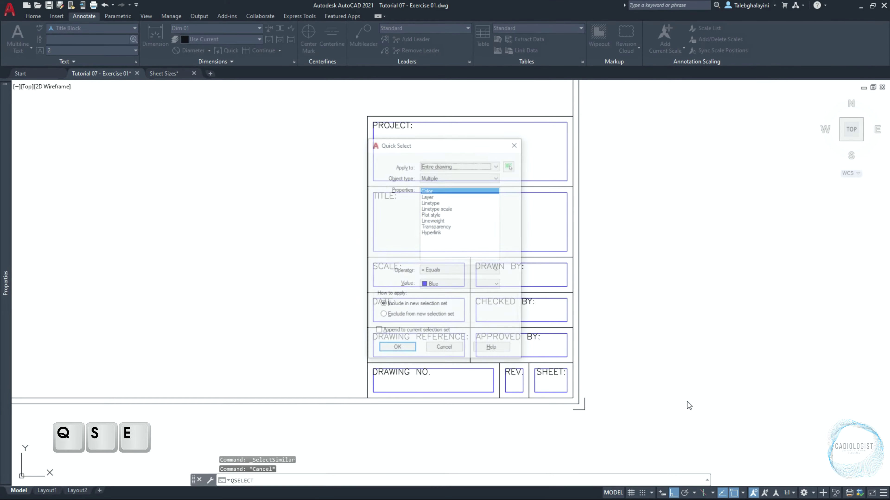
left_click(412, 353)
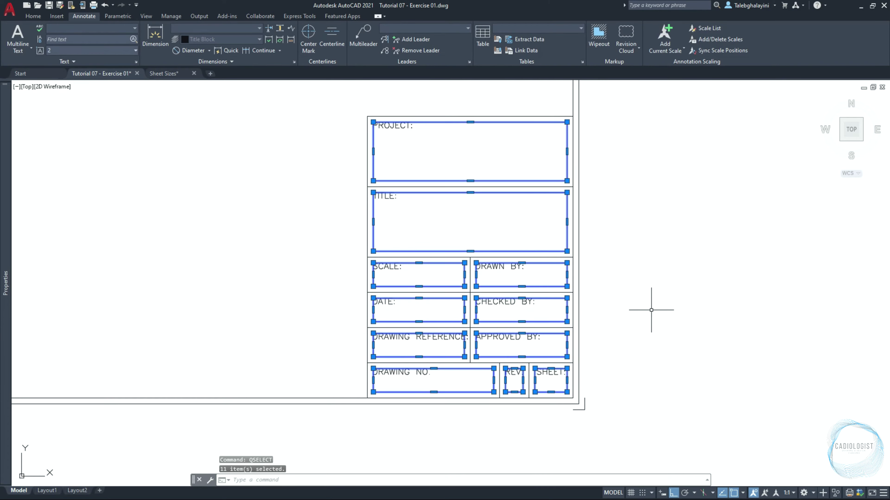
key("Delete")
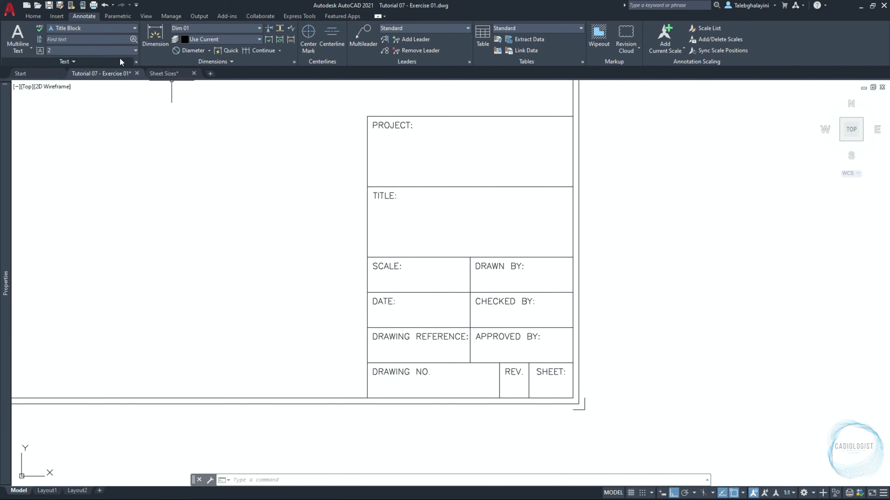
key("Escape")
- Choose the image file CADiologist Icon White.png from the 6. Logo folder as the reference to attach
left_click(62, 18)
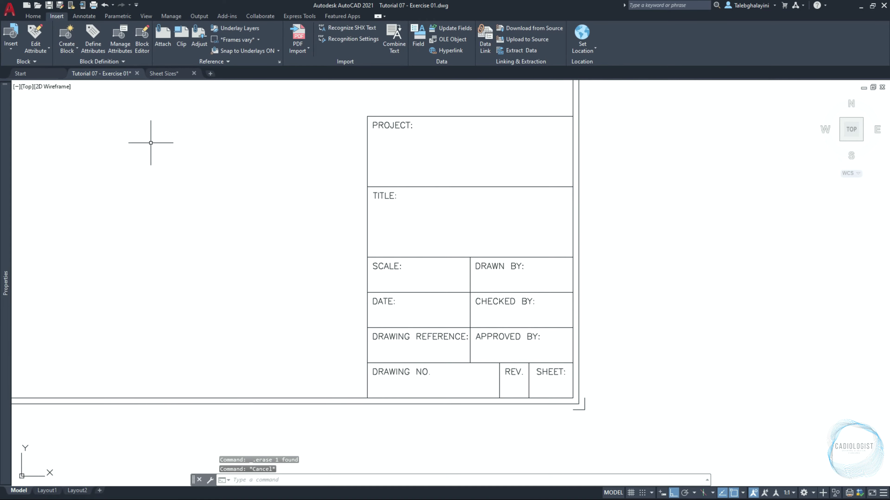
left_click(161, 37)
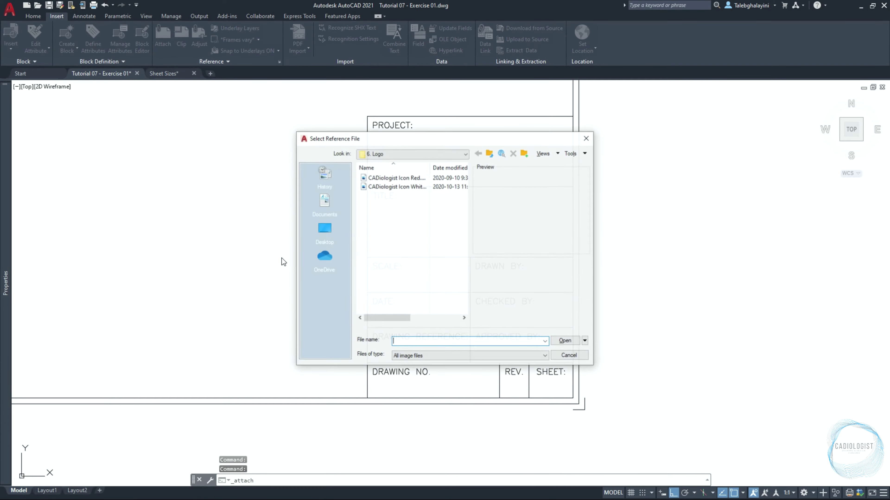
left_click(403, 186)
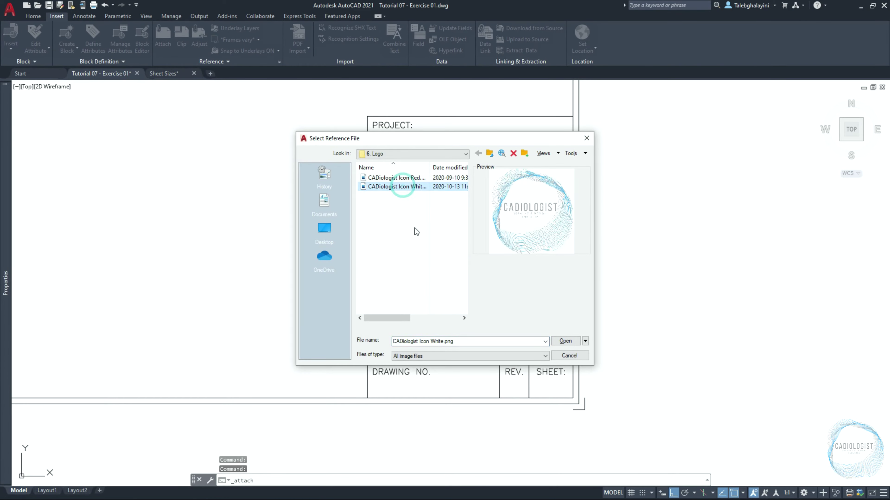
left_click(576, 339)
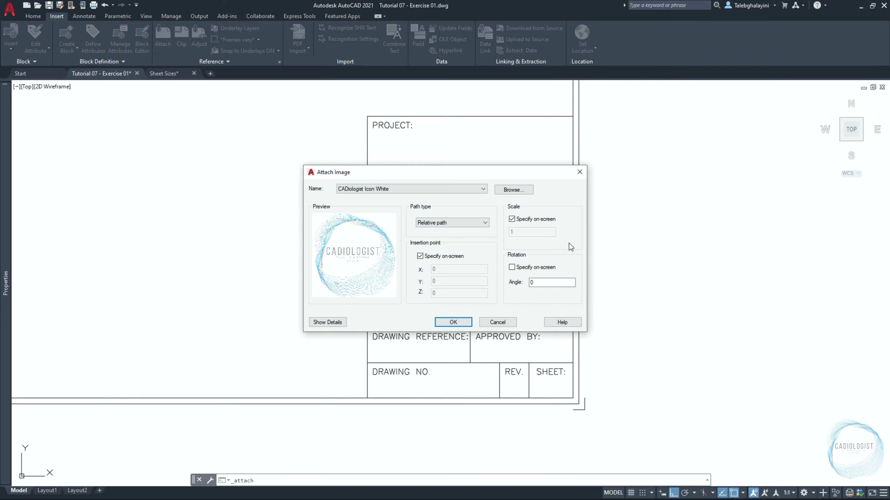
- Give the attached logo a fixed scale and insert it at the midpoint of the PROJECT: cell's lower line
left_click(545, 219)
type("0.")
left_click(454, 321)
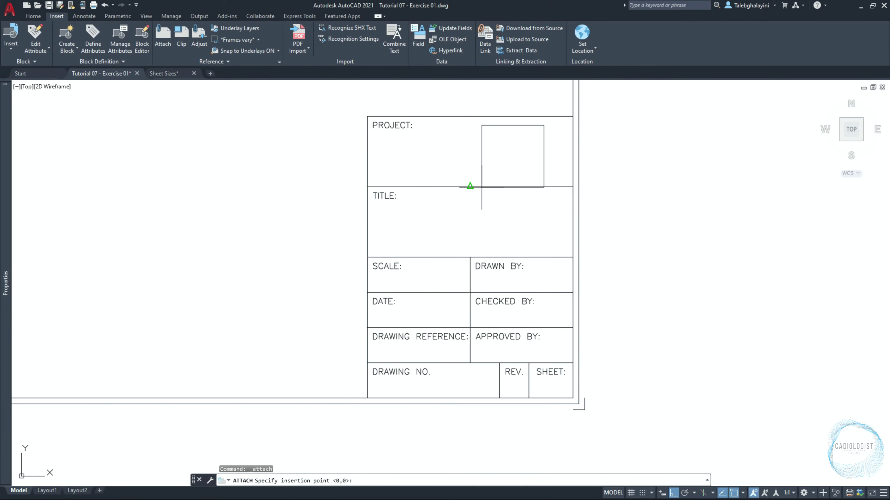
left_click(470, 187)
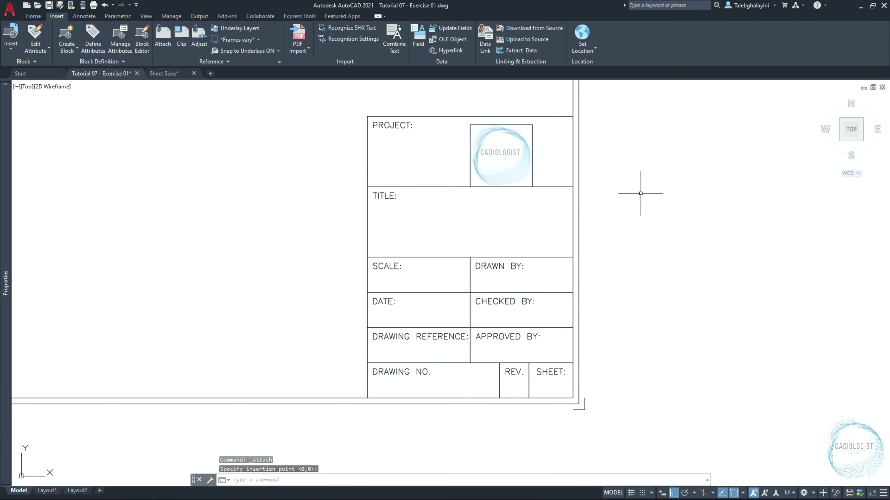
- Move the logo image 12.5 units horizontally toward the right edge of the PROJECT: cell
scroll(582, 126, "up", 3)
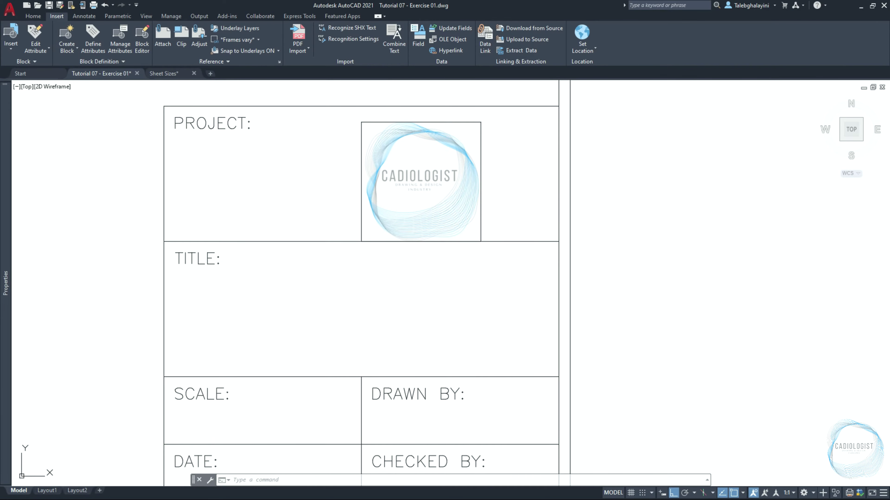
left_click(451, 176)
type("m")
key("Return")
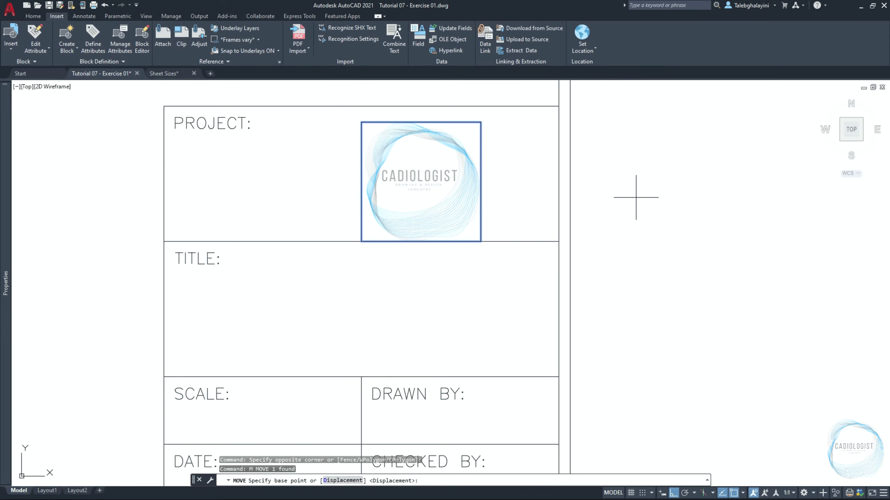
left_click(635, 198)
type("12.5")
key("Return")
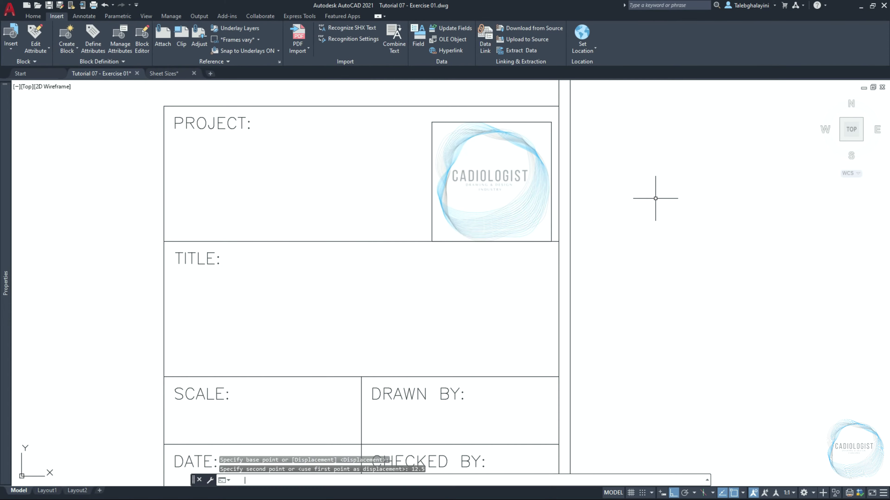
- Move the logo image 1.5 units straight up inside the PROJECT: cell
left_click(532, 113)
left_click(514, 134)
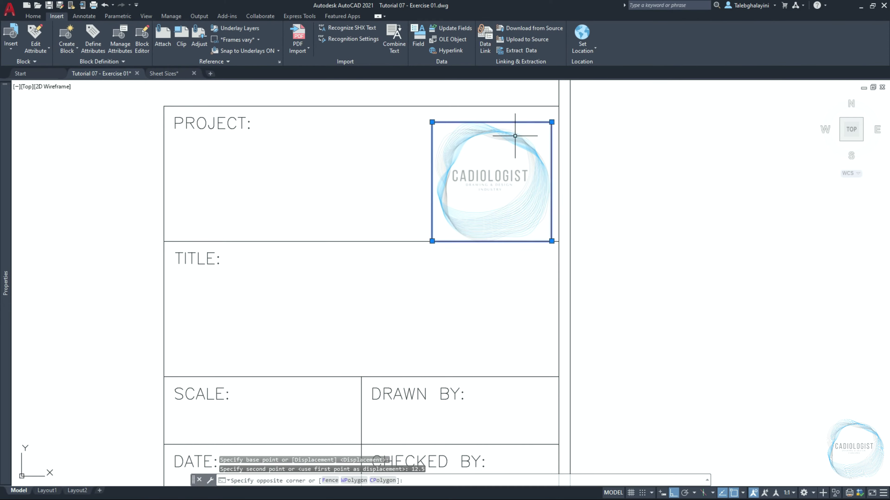
type("M")
key("Return")
left_click(708, 245)
type("1.5")
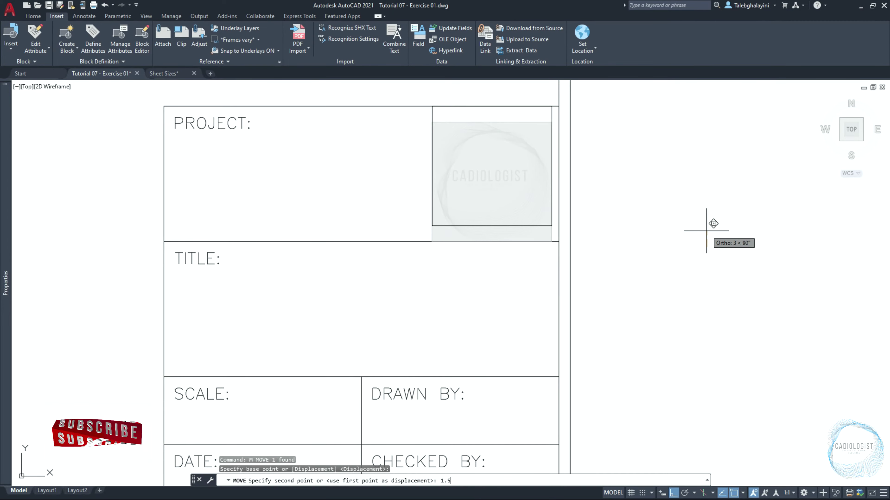
key("Return")
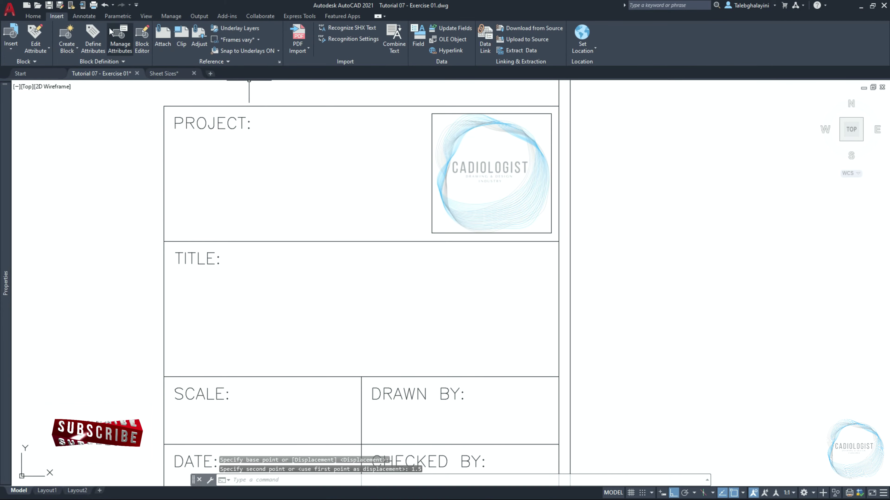
- Create a new text style named Title Block inFo
left_click(92, 18)
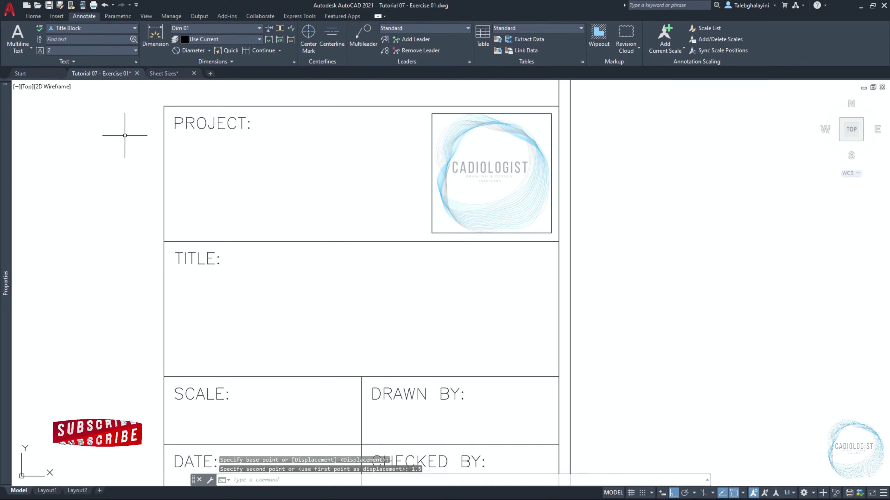
left_click(135, 62)
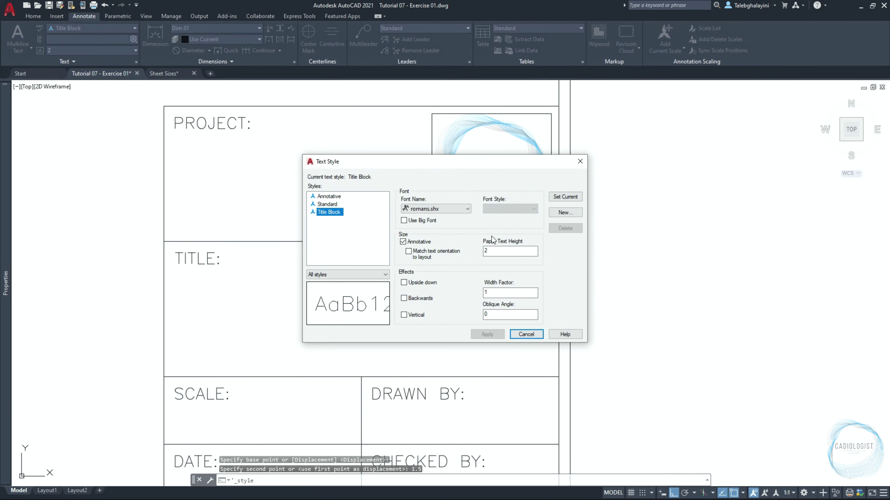
left_click(572, 213)
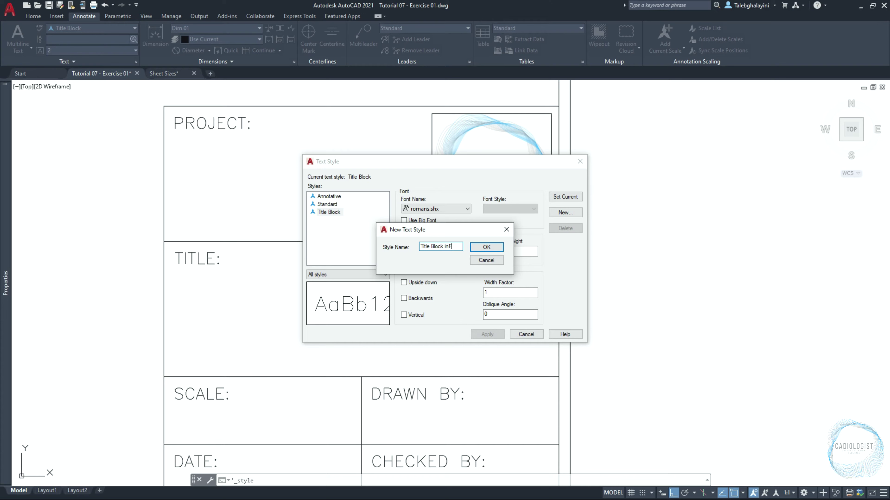
left_click(485, 247)
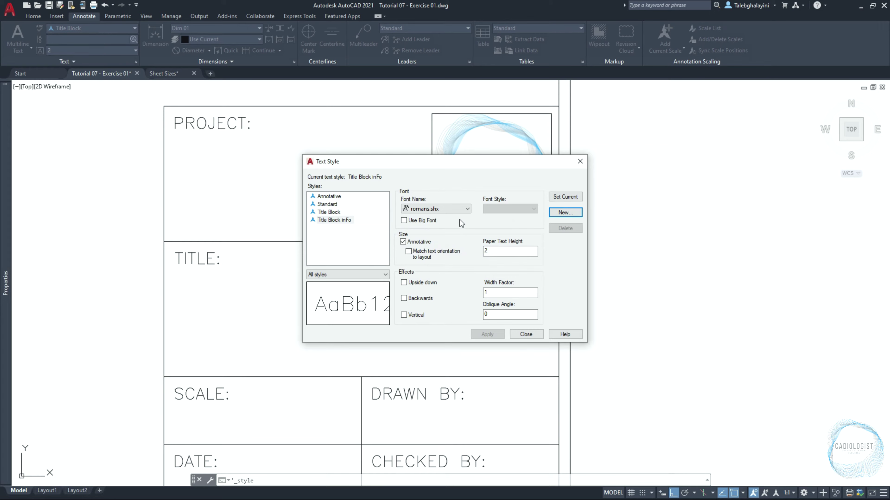
- Set the Title Block inFo style's font to Times New Roman and save the style change
left_click(456, 206)
key("t")
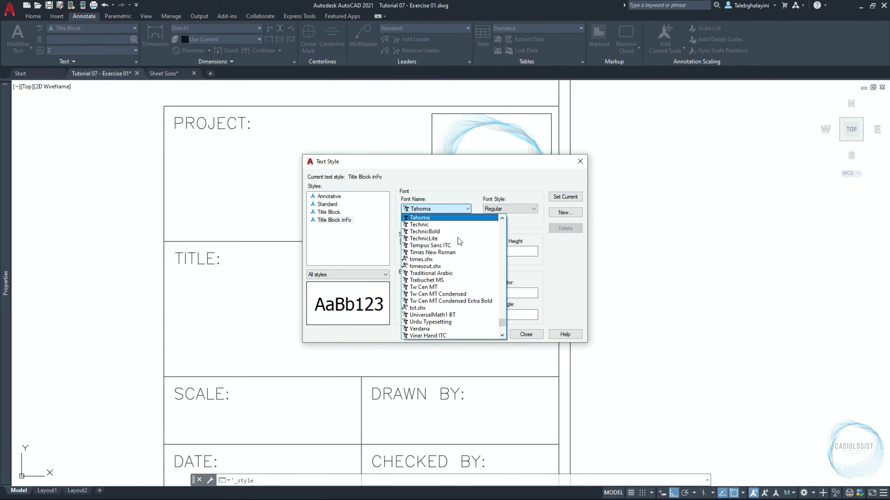
left_click(458, 253)
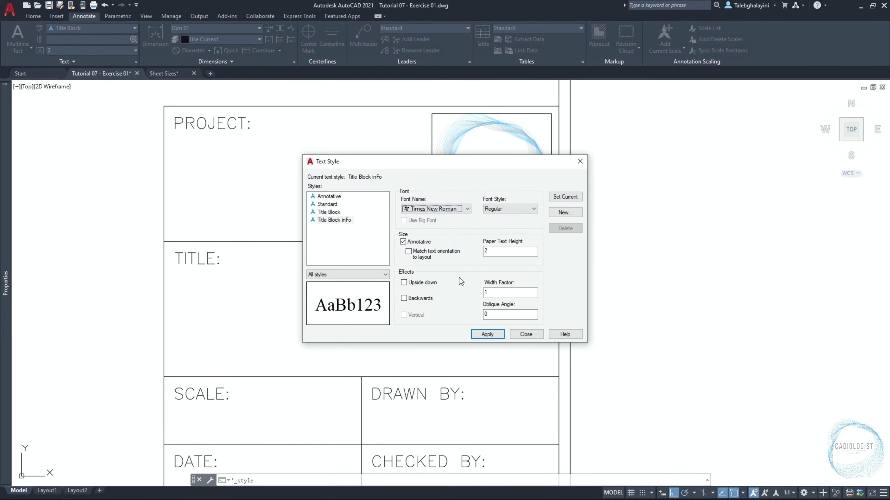
left_click(564, 212)
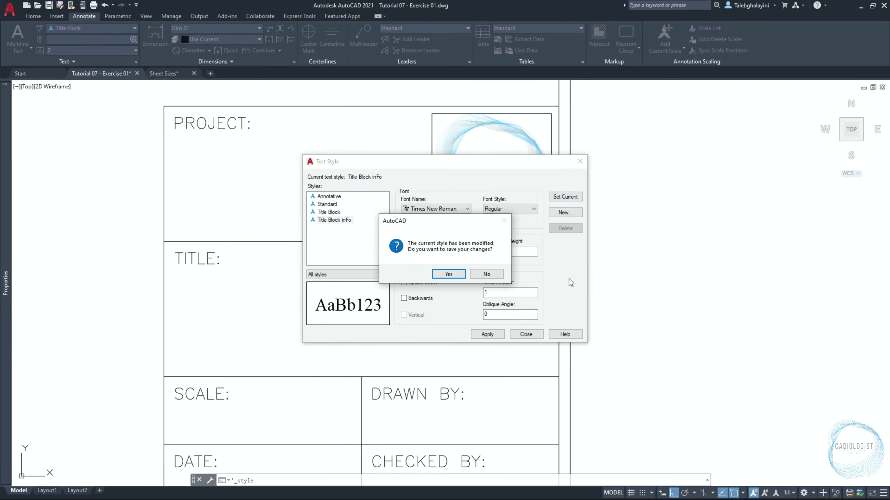
left_click(442, 274)
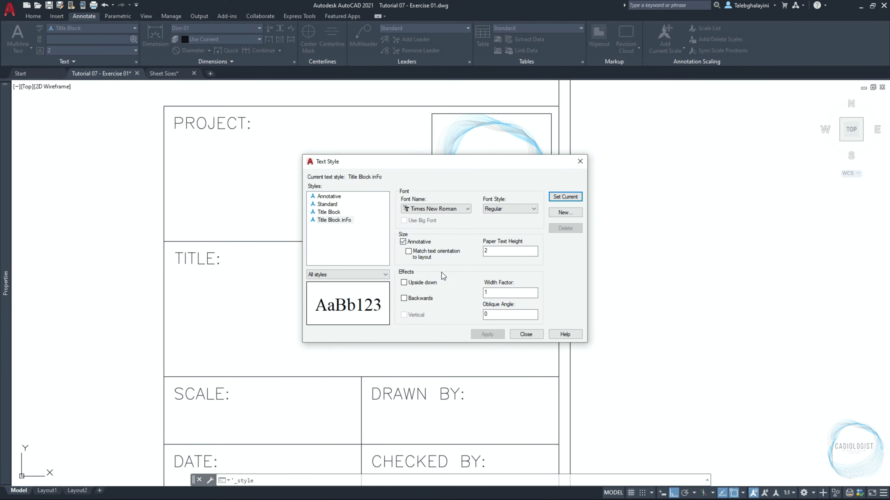
left_click(527, 335)
- Start a multiline text box from the PROJECT: cell's lower outer corner to the logo frame's near upper corner, justified Middle Center
type("mt")
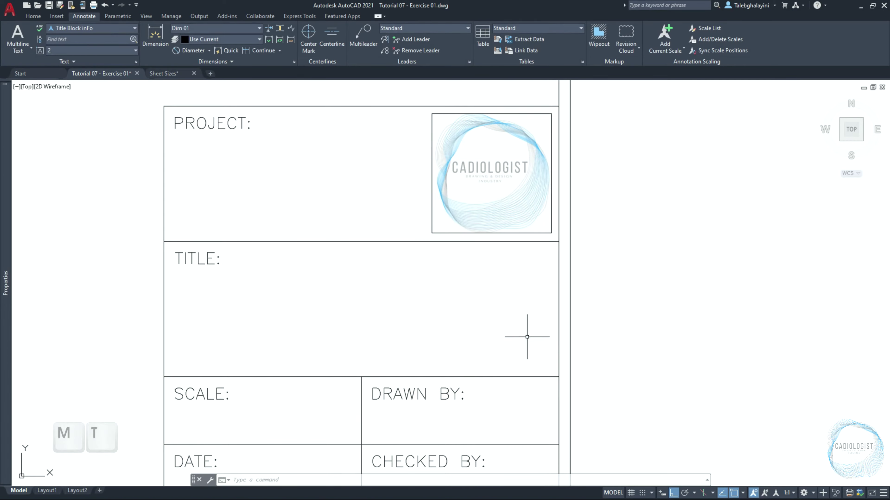
key("Return")
scroll(527, 337, "up", 1)
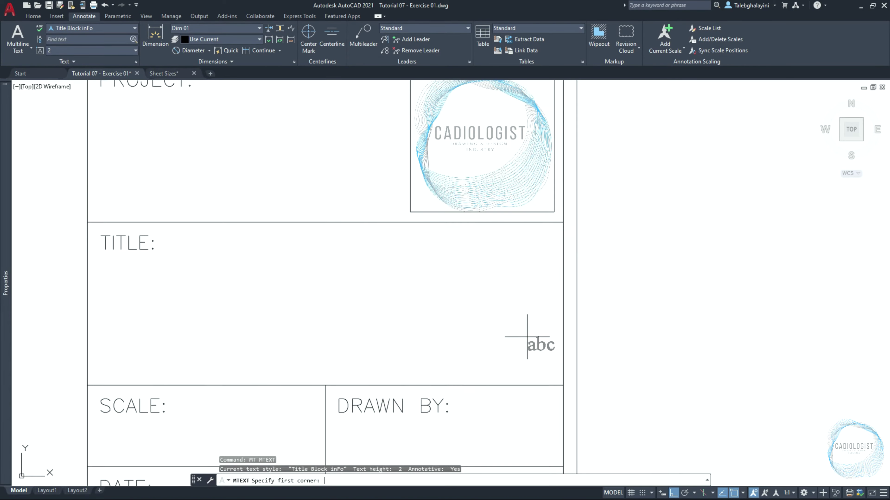
left_click(87, 222)
scroll(151, 219, "down", 1)
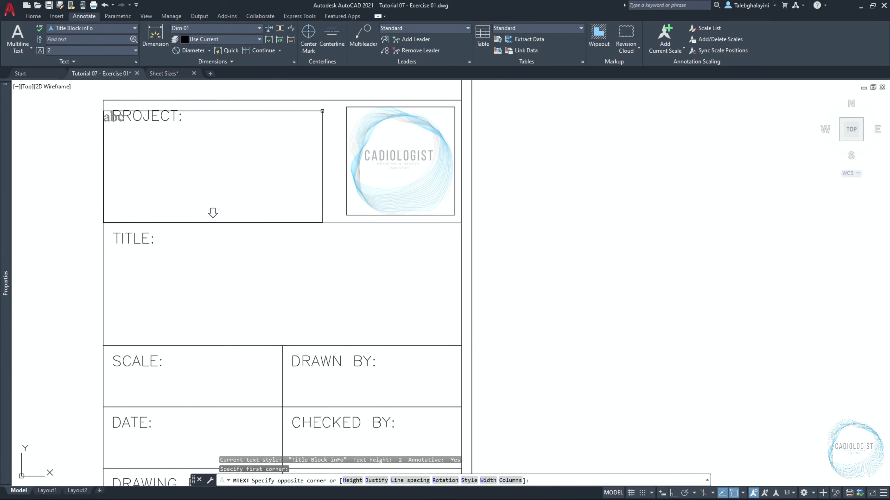
left_click(346, 107)
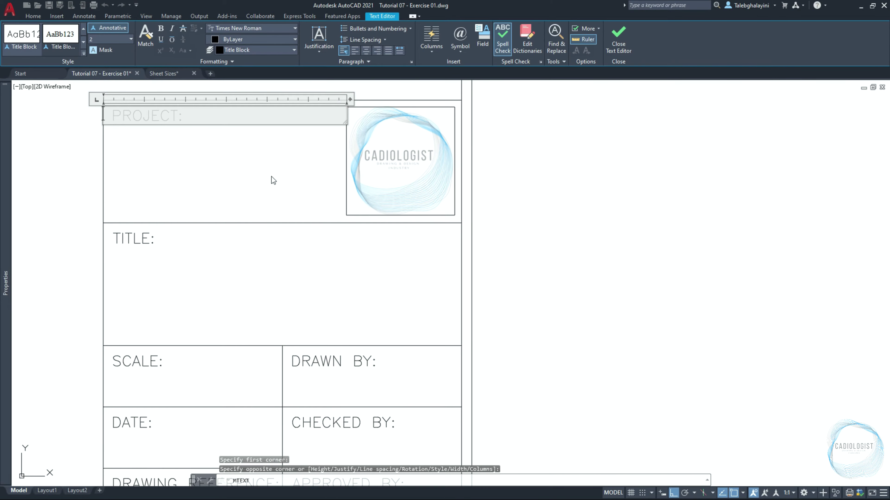
left_click(319, 38)
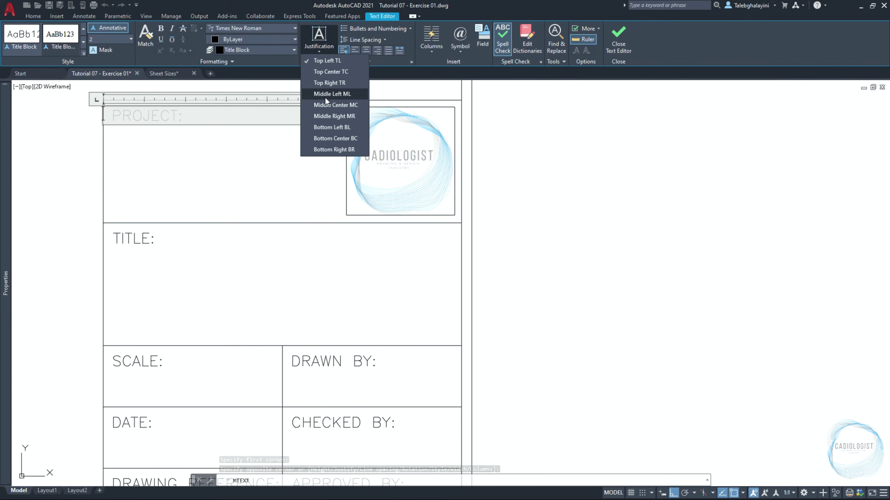
left_click(320, 162)
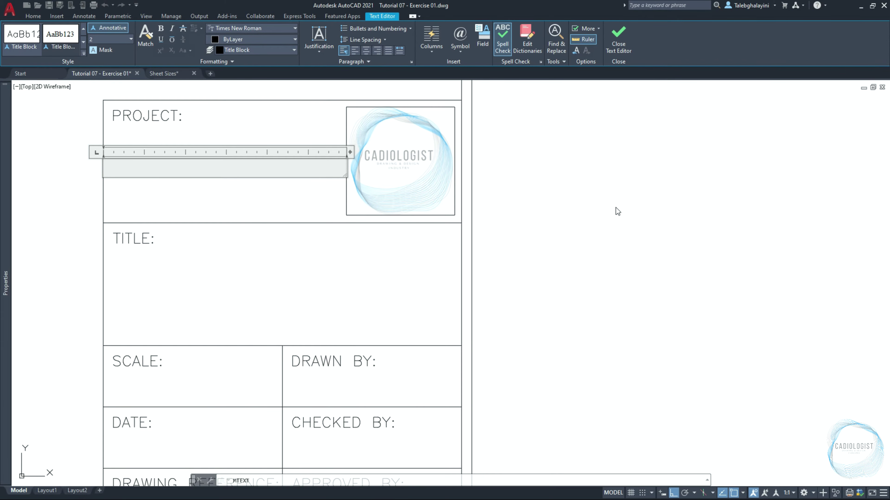
- Enter CADIOLOGIST and YOUTUBE CHANNEL on two lines as the project text
type("CADIOLO")
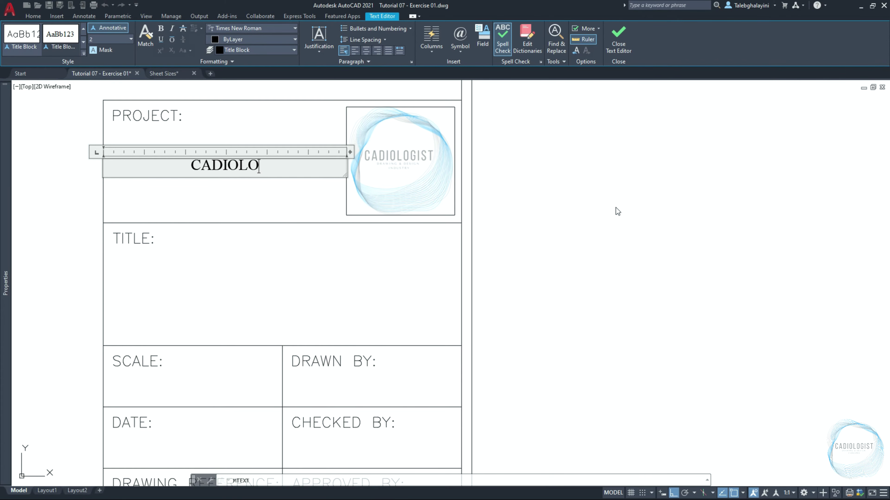
type("GIST")
key("Return")
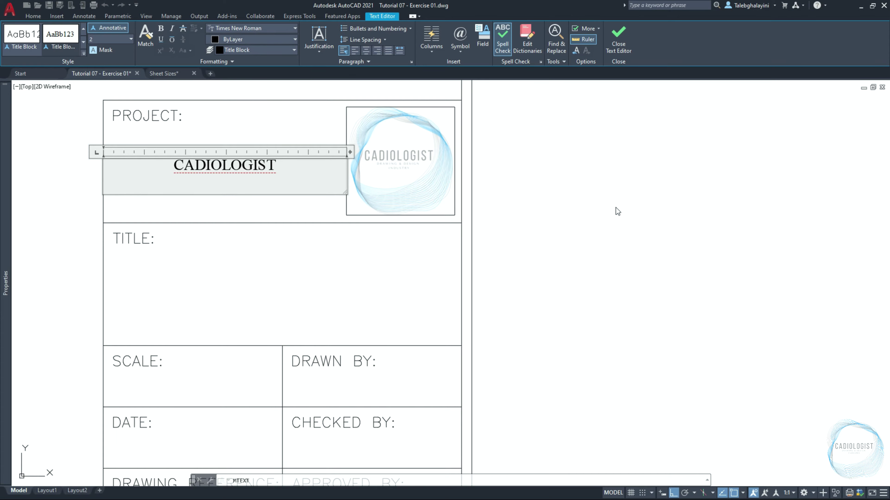
type("YOUTUBE")
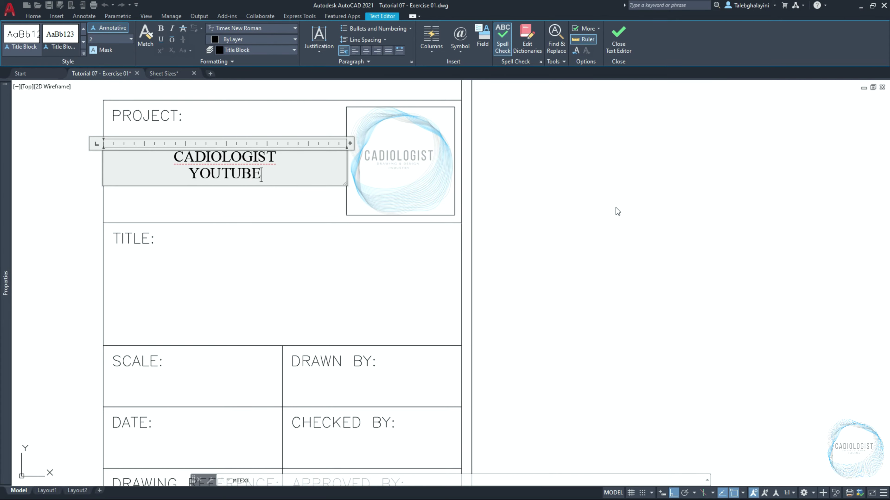
type(" CHANNE")
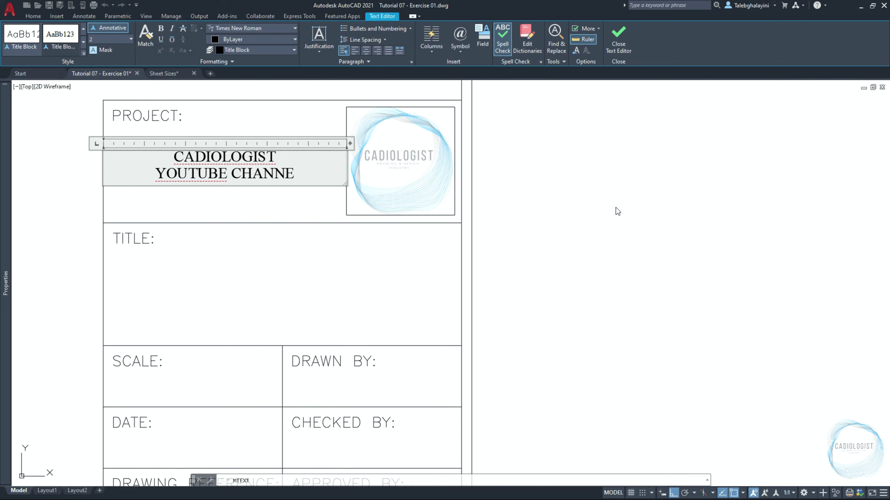
type("L")
left_click(616, 207)
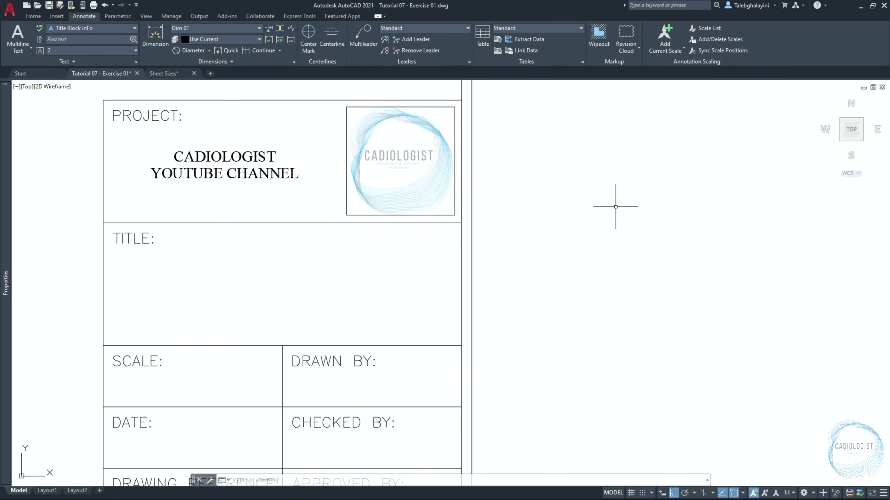
- Set the height of all the project text to 3
left_click(266, 174)
double_click(266, 173)
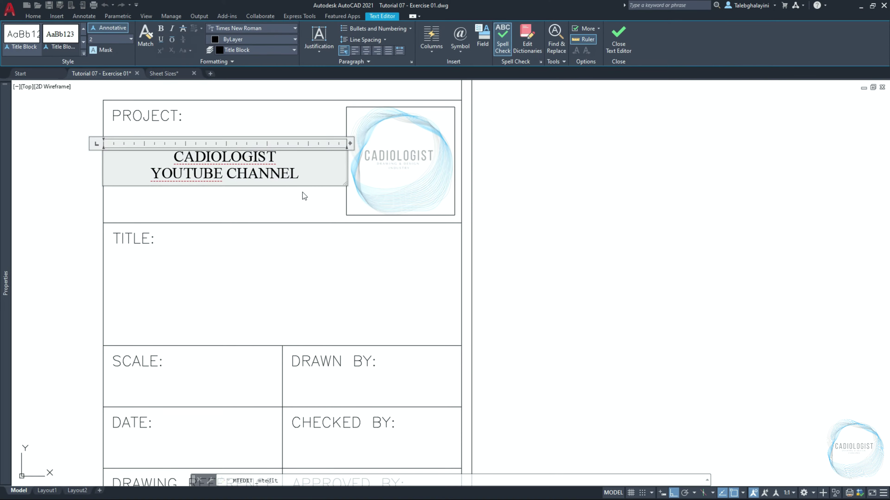
key("ctrl+a")
left_click(109, 39)
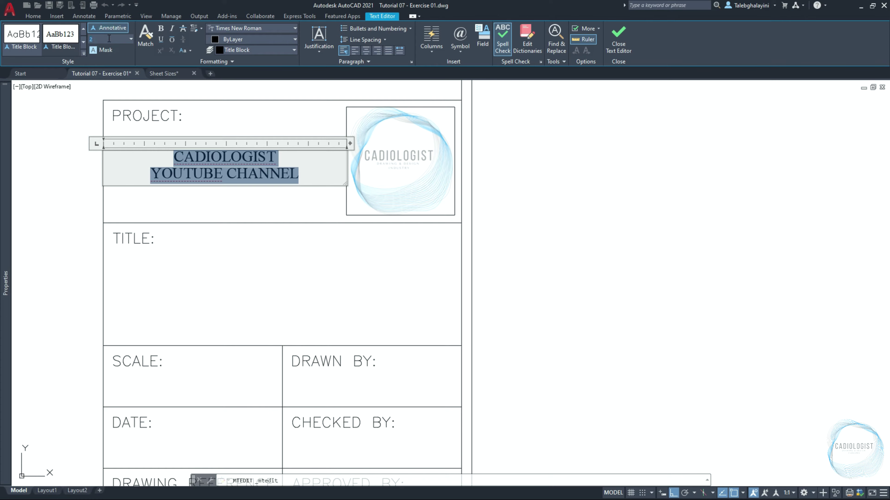
key("Return")
left_click(286, 285)
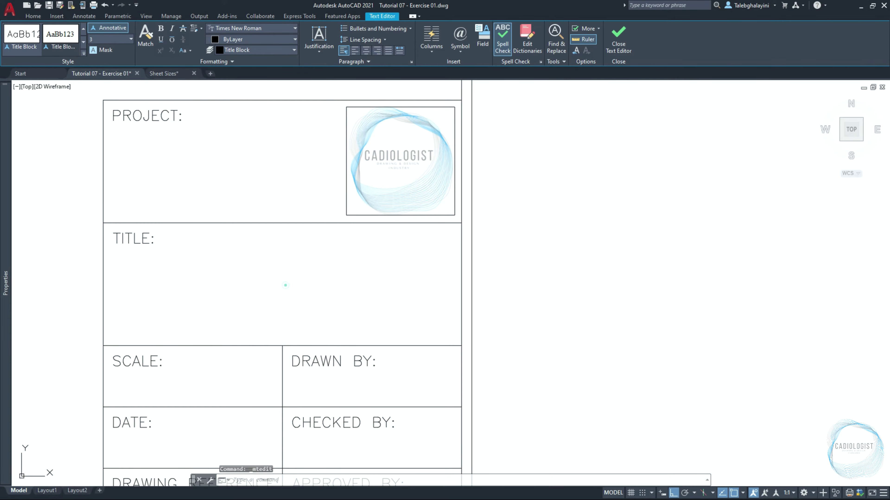
- Start a multiline text box spanning the DRAWN BY: cell corner to corner, justified Bottom Center
type("MT")
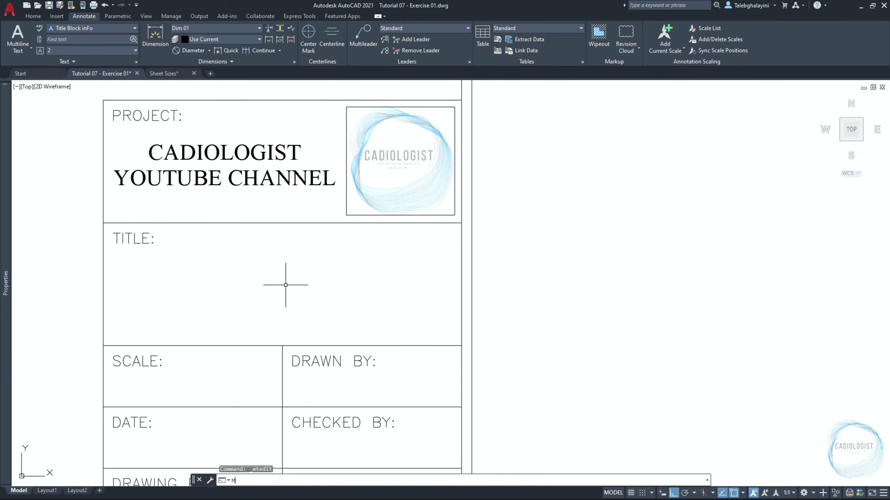
key("Return")
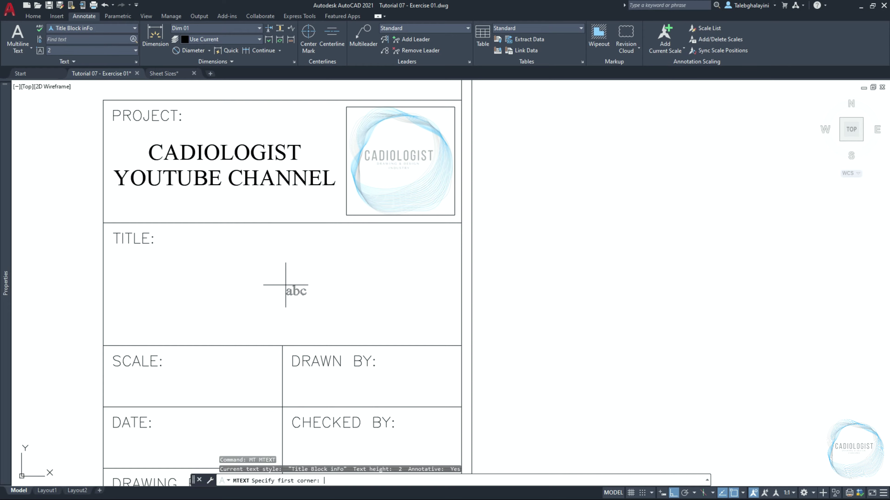
left_click(282, 407)
left_click(461, 346)
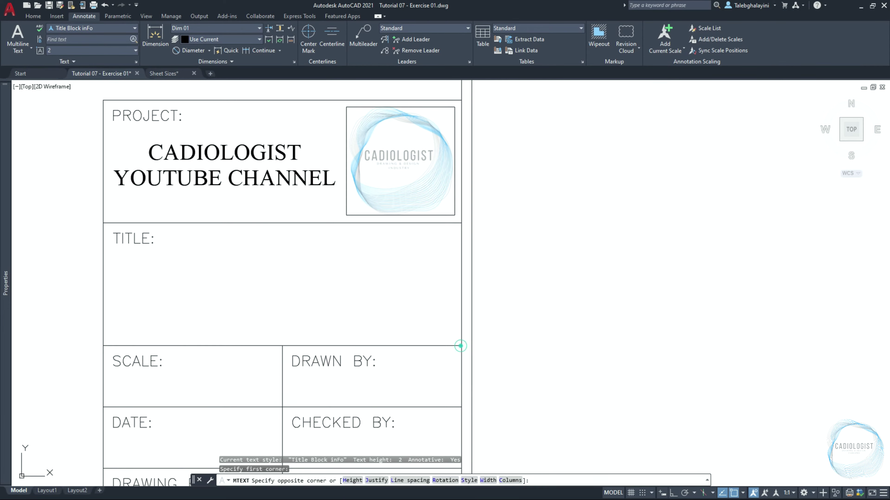
left_click(318, 37)
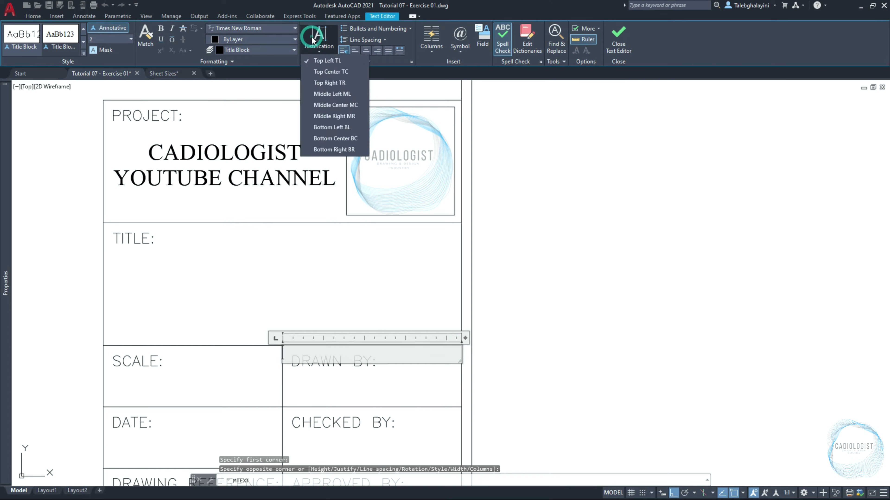
left_click(335, 138)
- Enter the drafter's full name, preceded by the title Eng., in the DRAWN BY: cell
type("Eng.")
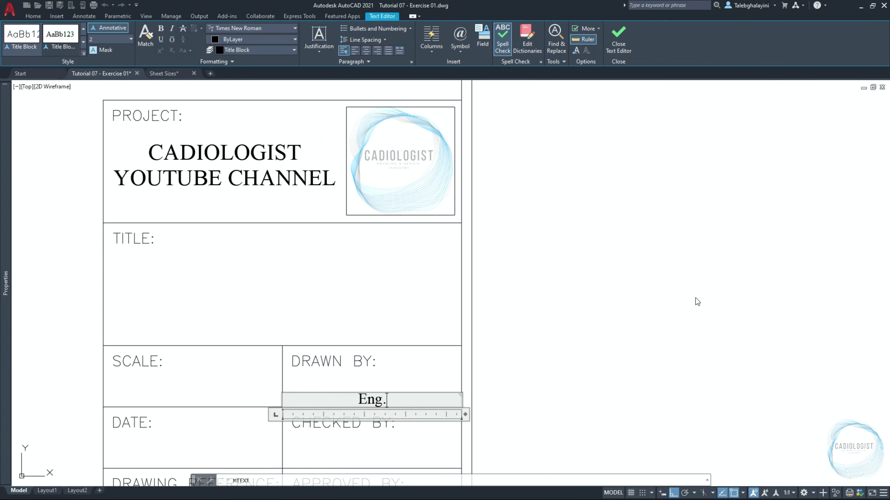
type(" Taleb")
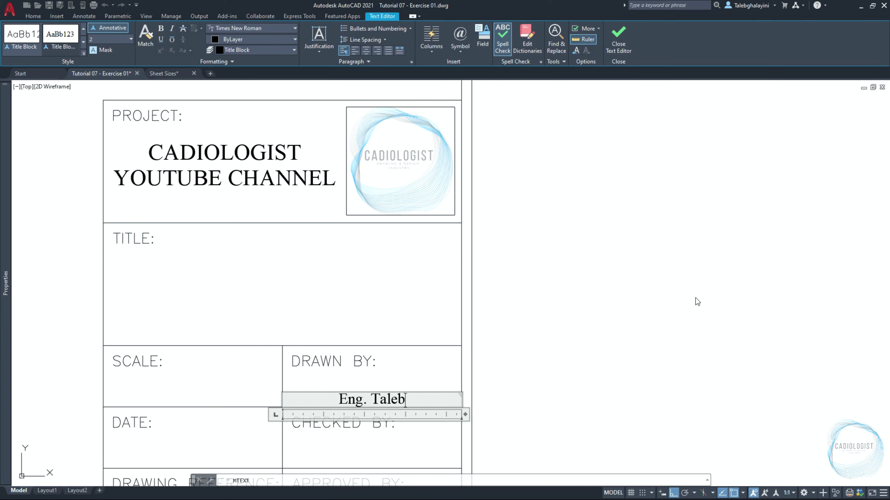
type(" Ghalayini")
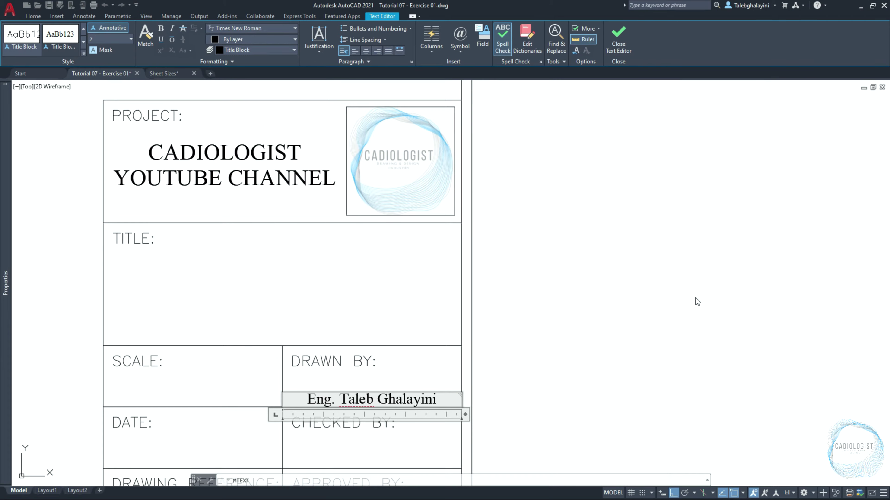
left_click(697, 301)
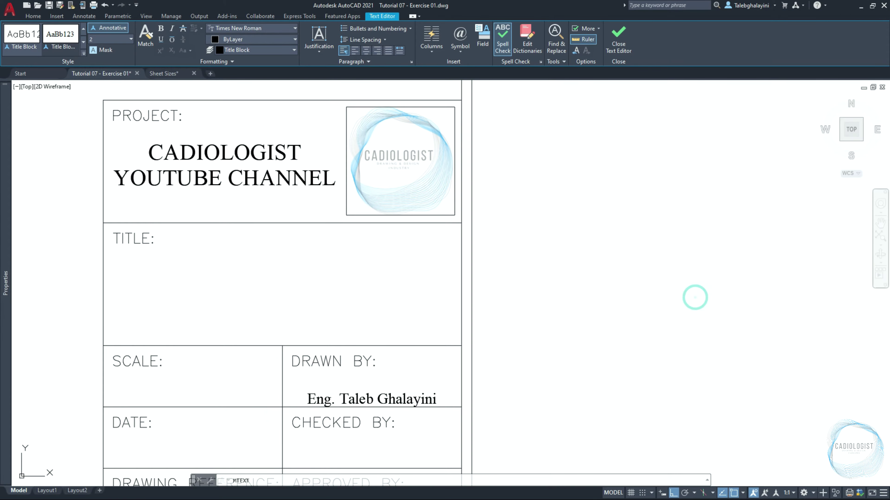
- Change the font of the drafter's name in the DRAWN BY: cell to Rage Italic
double_click(391, 399)
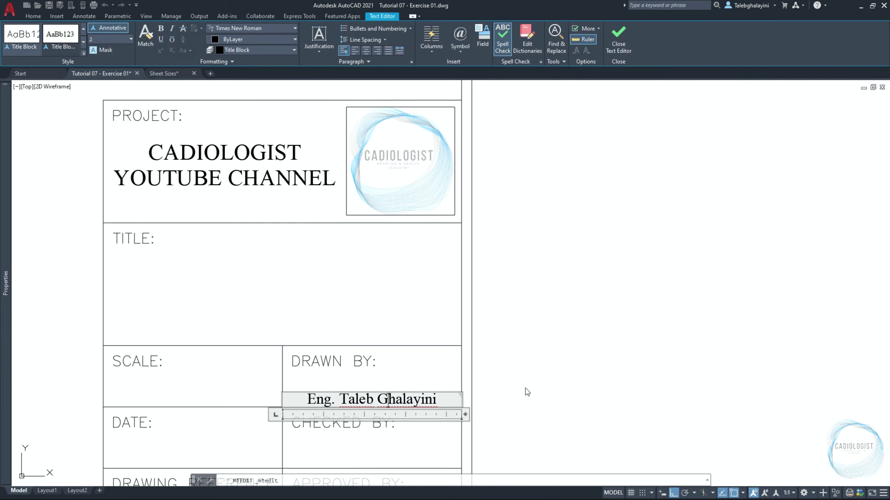
key("ctrl+a")
left_click(293, 29)
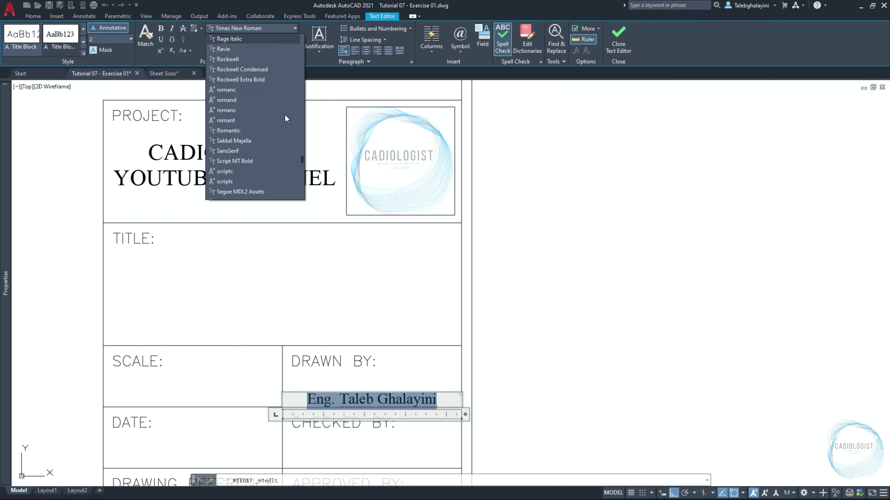
left_click(253, 38)
left_click(568, 345)
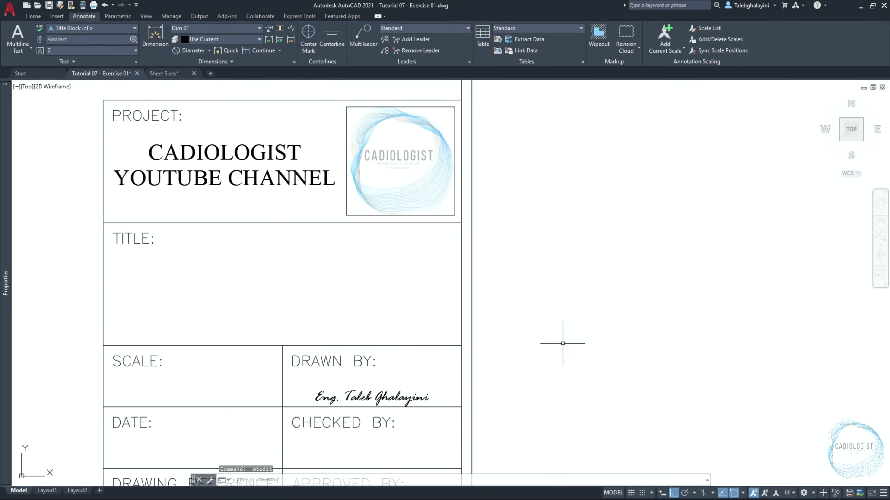
- Move the drafter's name in the DRAWN BY: cell straight up by 2
left_click(395, 393)
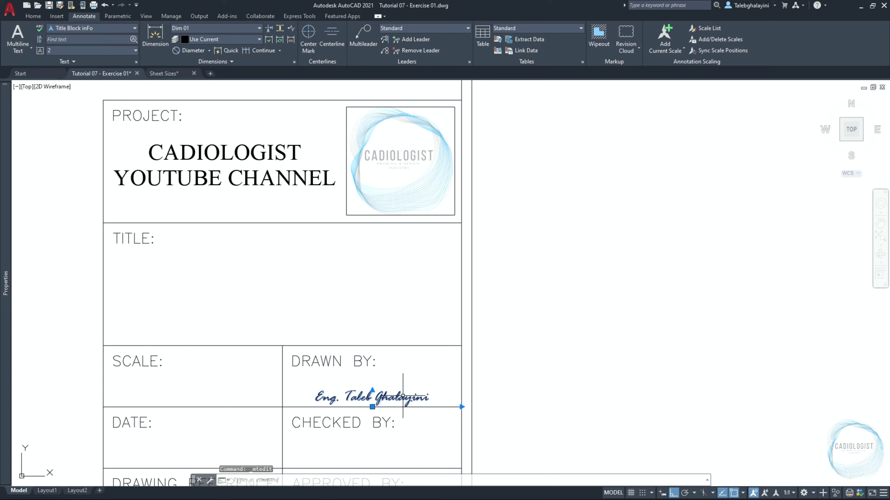
type("m")
key("Return")
left_click(542, 375)
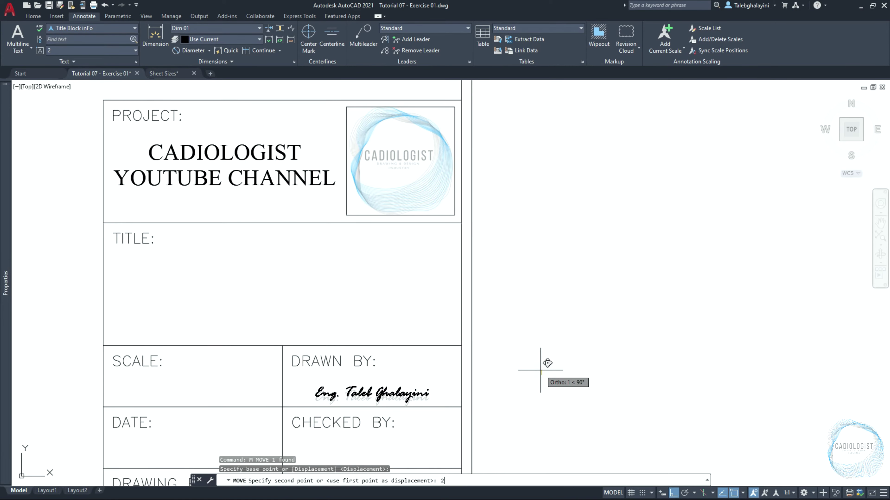
type("2")
key("Return")
- Select the whole title block sheet and start a block definition from it named A4 Title Block
scroll(536, 326, "down", 8)
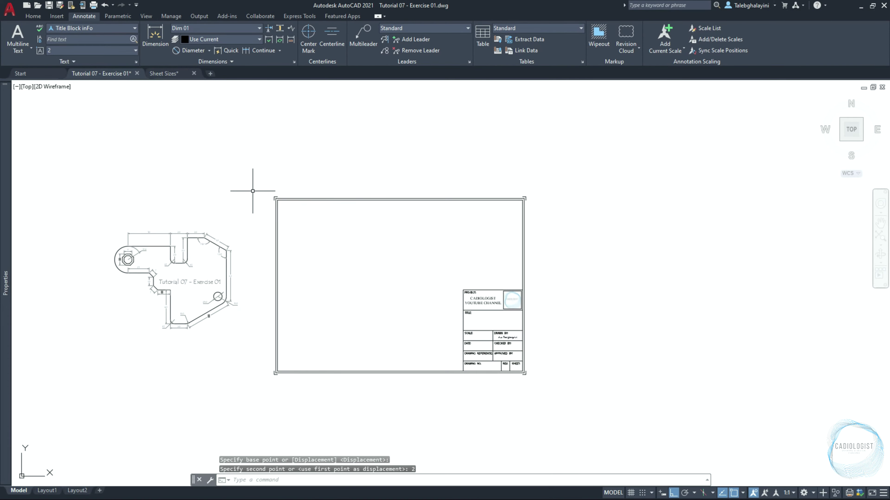
left_click(260, 184)
left_click(588, 404)
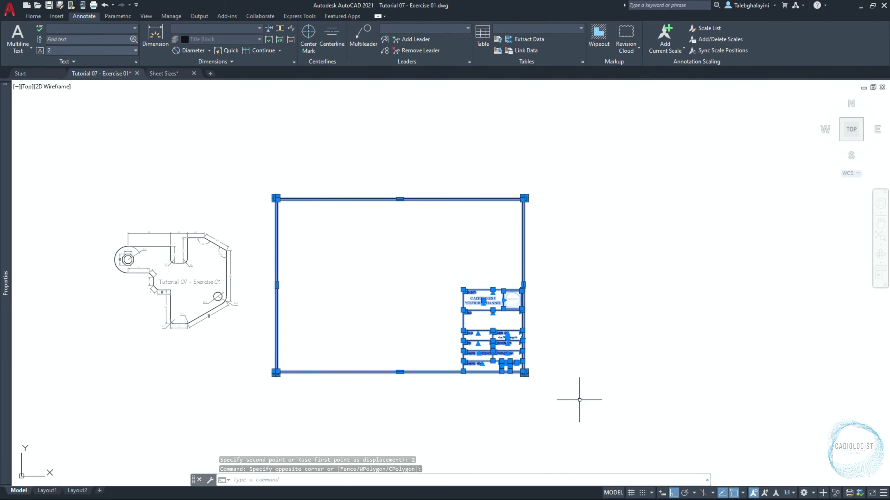
left_click(36, 19)
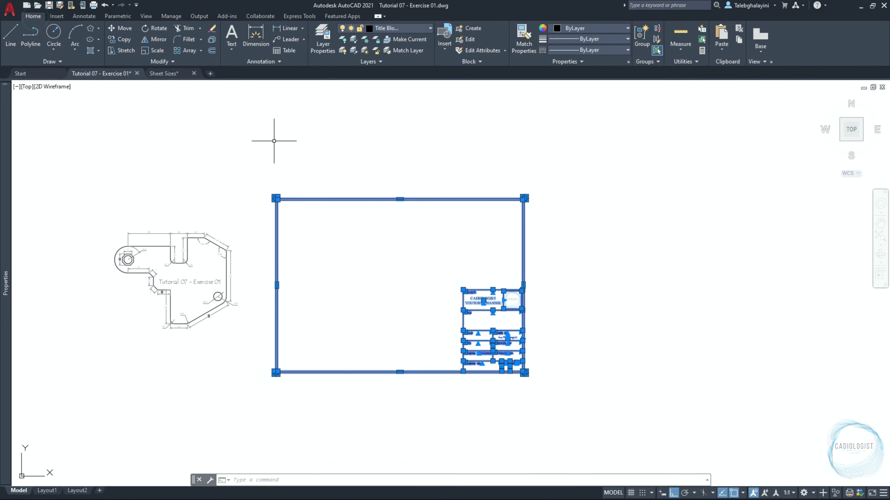
left_click(482, 32)
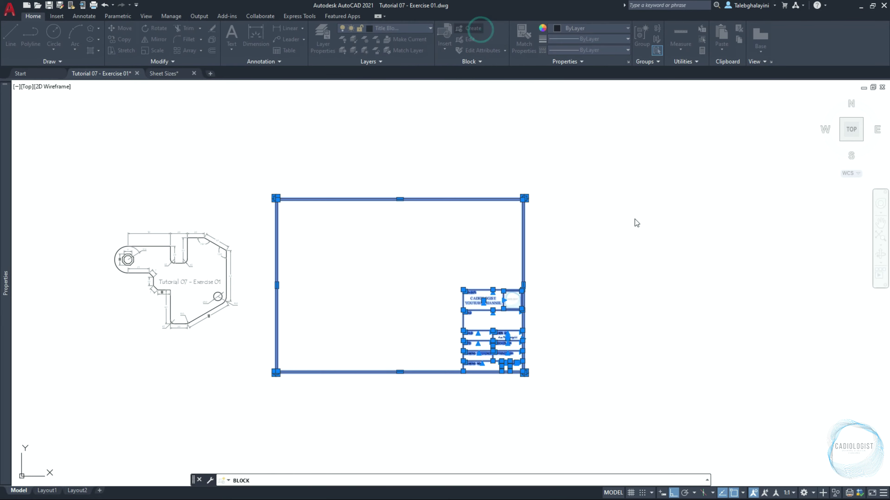
type("A")
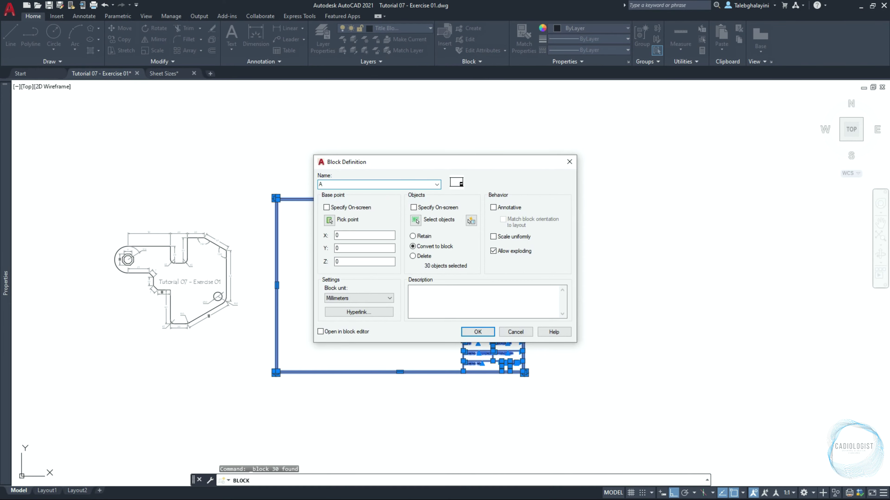
type("4 Title Block")
- Set the block's base point at the sheet's outer lower-right corner and create the block
left_click(329, 220)
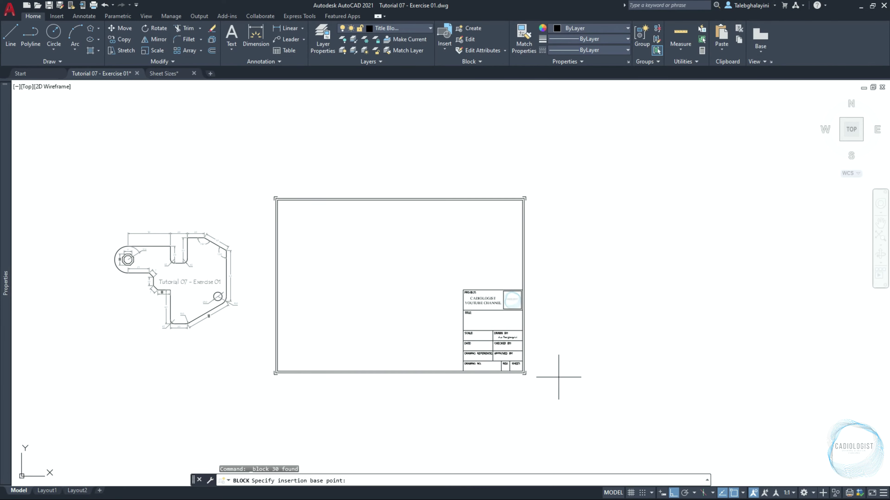
scroll(561, 378, "up", 4)
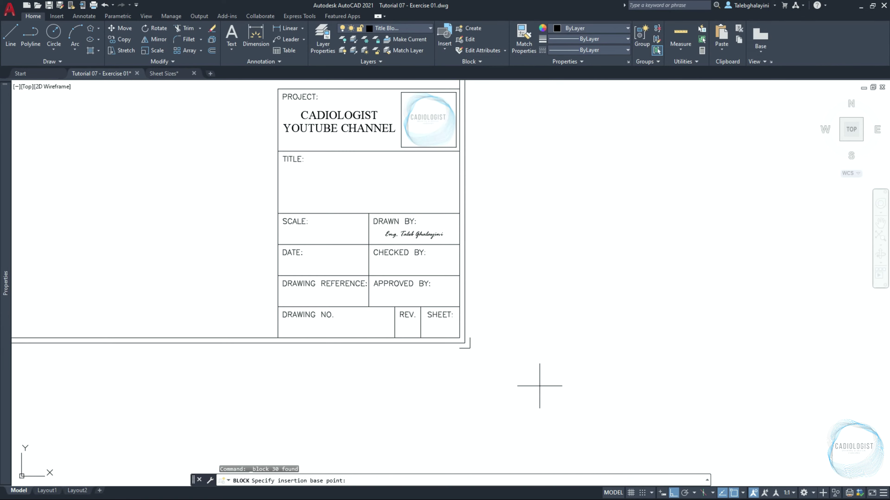
left_click(470, 348)
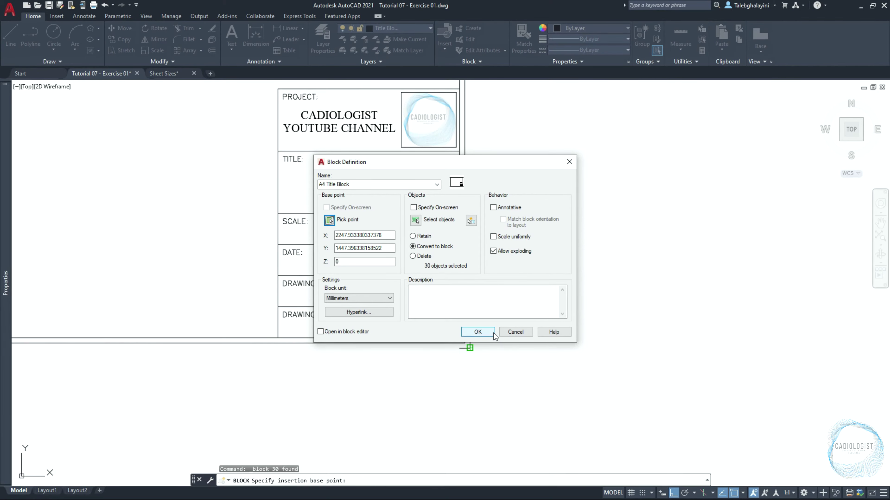
left_click(477, 332)
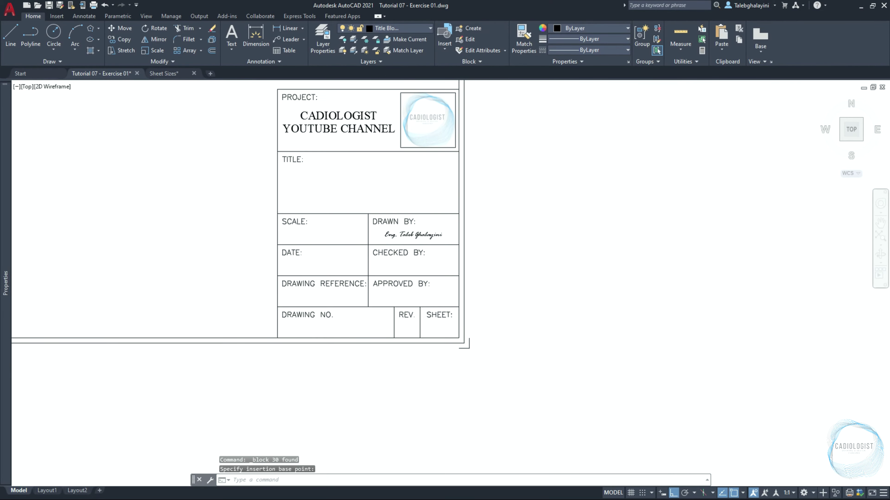
- Delete the title block sheet from model space
scroll(552, 345, "down", 3)
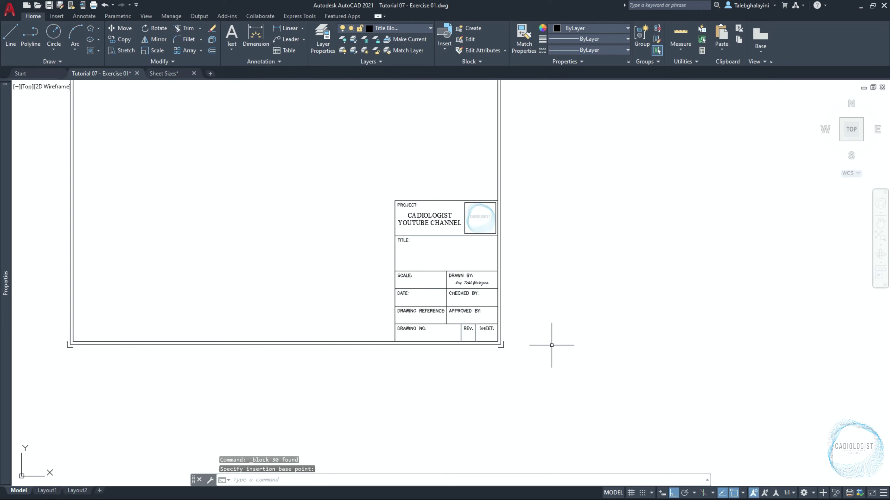
left_click(498, 295)
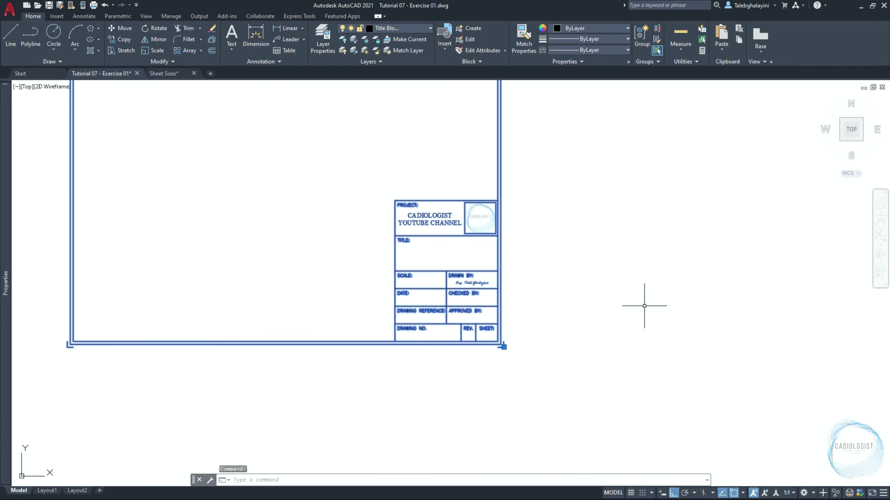
key("Delete")
middle_click(347, 333)
middle_click(347, 333)
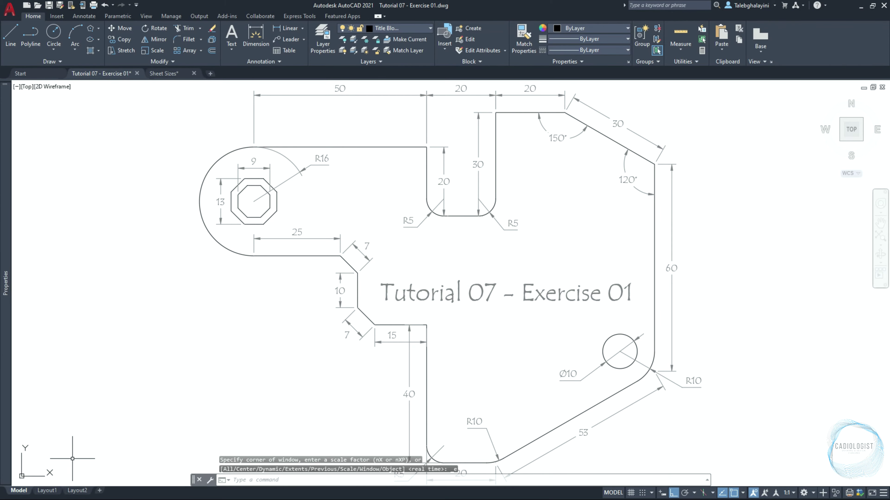
- Open Layout1 and rename it Exercise 01
left_click(48, 490)
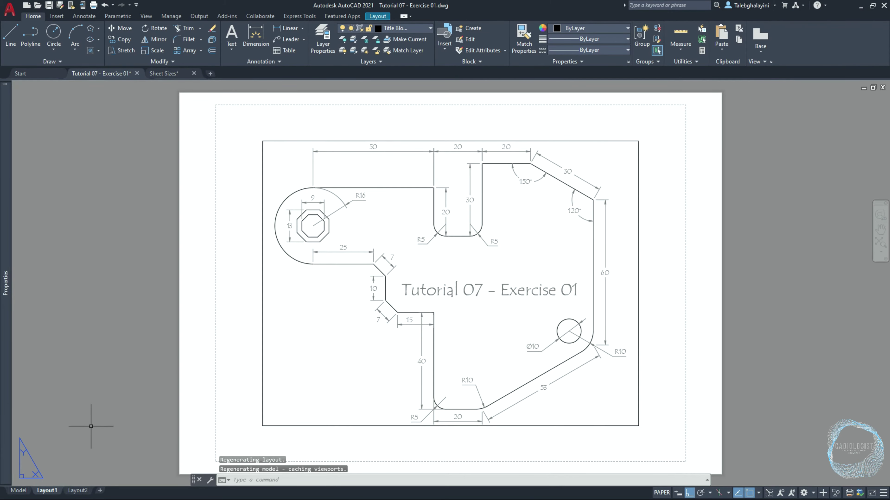
right_click(47, 491)
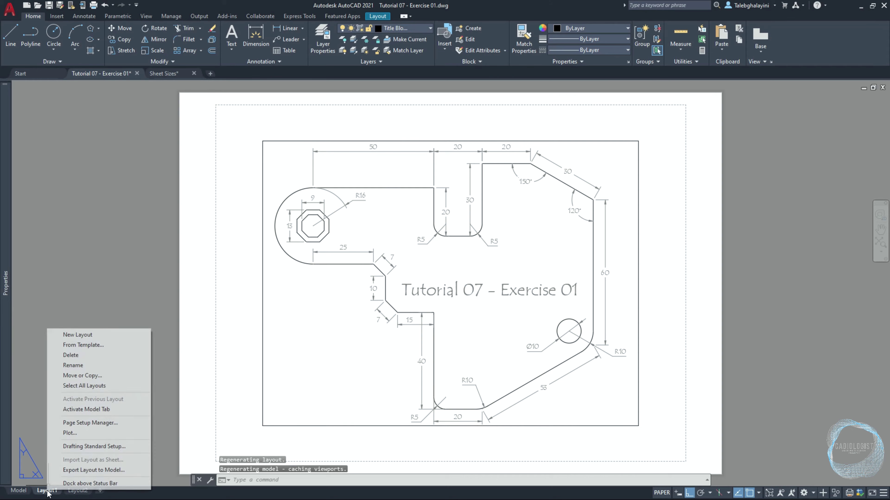
left_click(112, 366)
type("E")
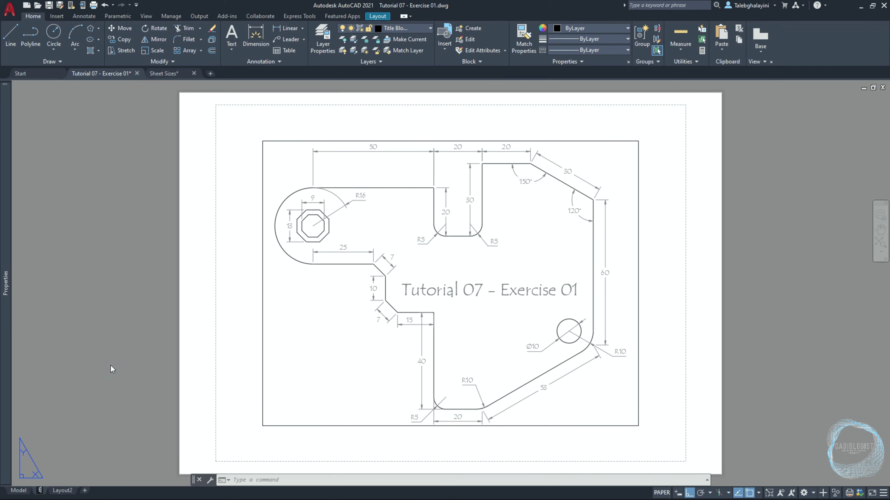
type("xercise 01")
left_click(111, 366)
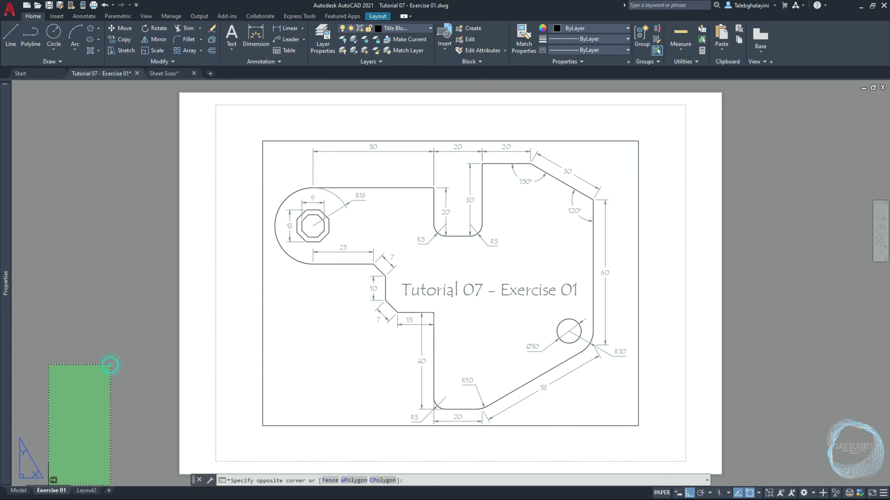
left_click(126, 360)
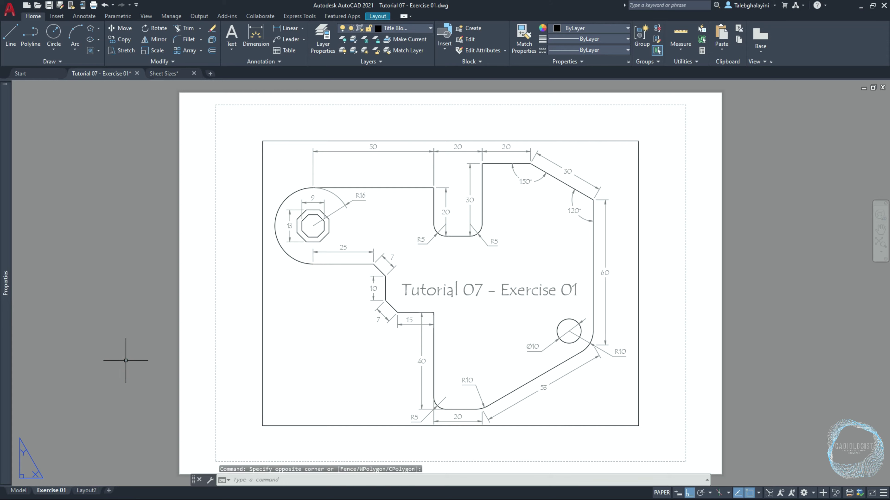
- Modify the Exercise 01 layout's page setup to use the Microsoft Print to PDF plotter
right_click(56, 492)
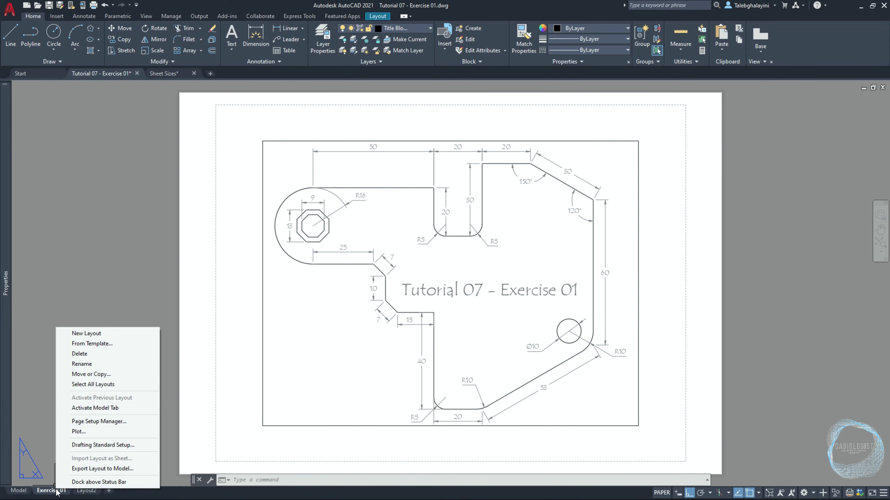
left_click(126, 421)
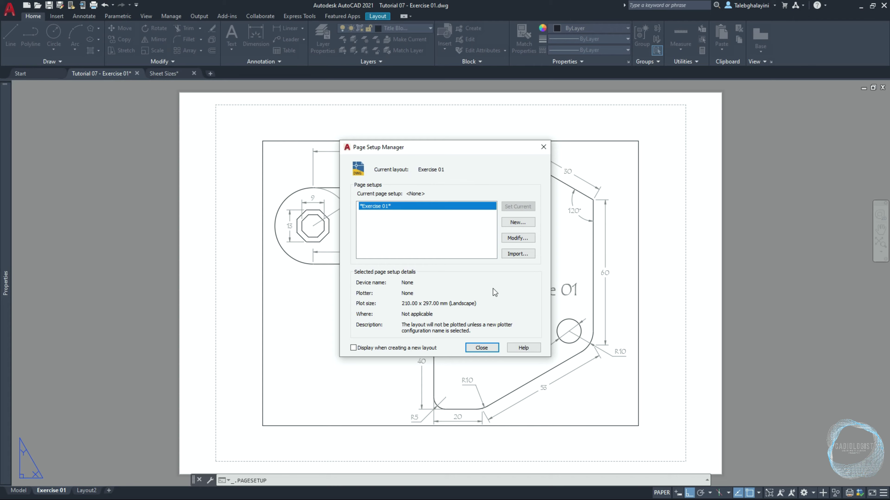
left_click(525, 239)
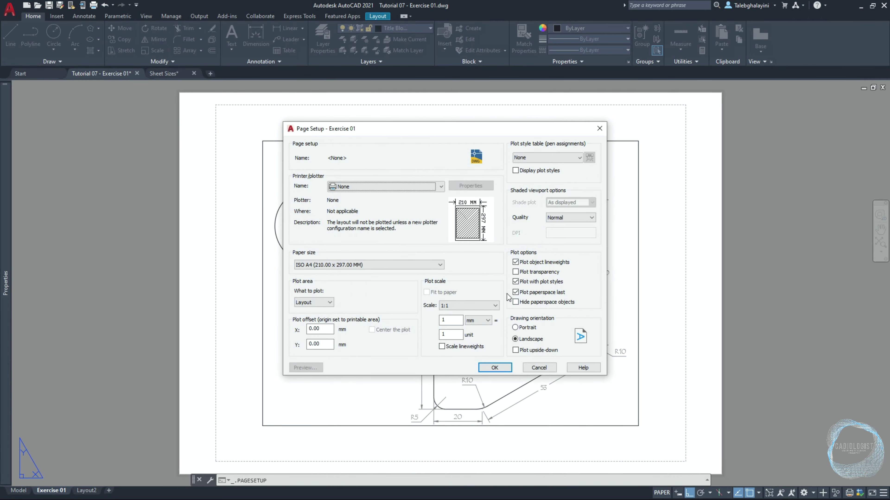
left_click(441, 186)
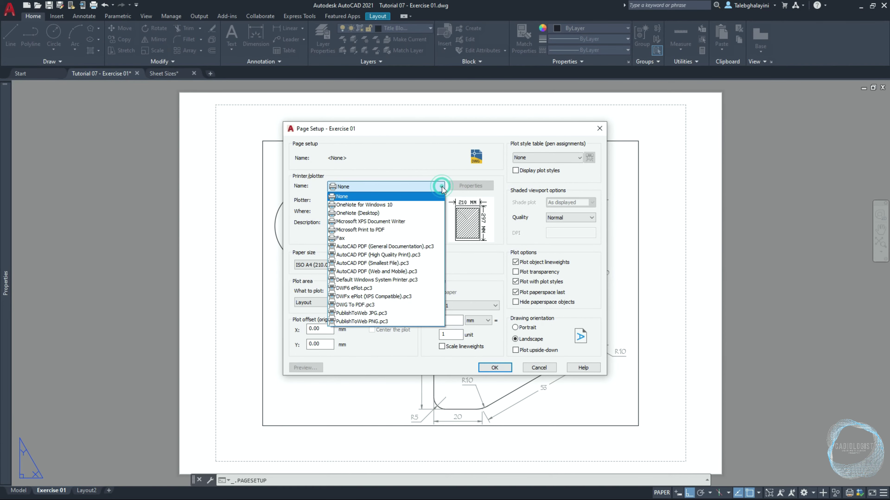
left_click(428, 231)
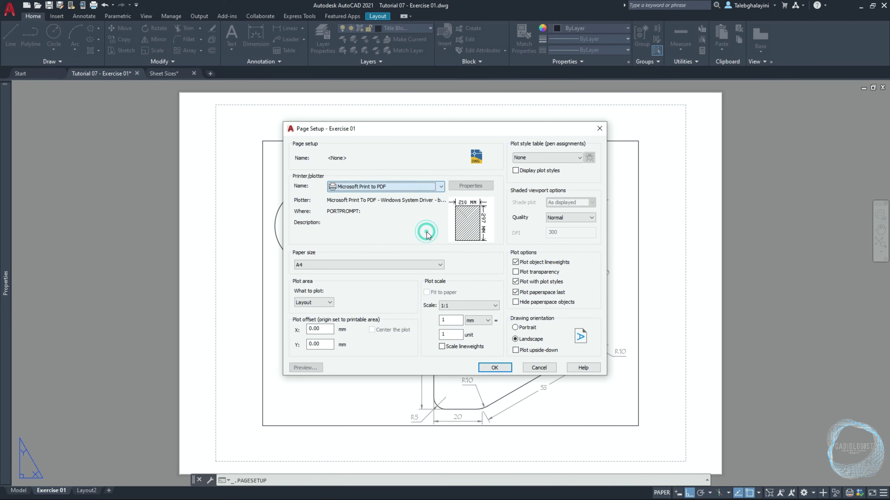
- Set the paper size to A4, turn on Scale lineweights, apply the page setup and close the manager
left_click(439, 265)
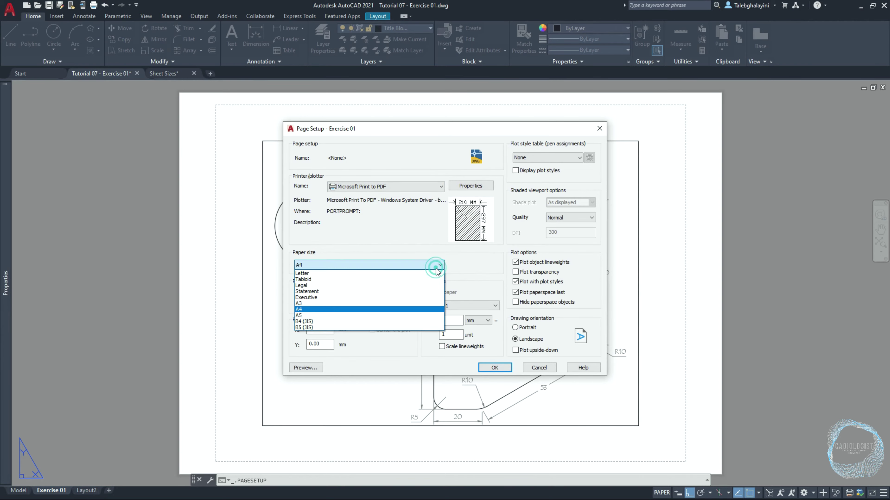
left_click(384, 309)
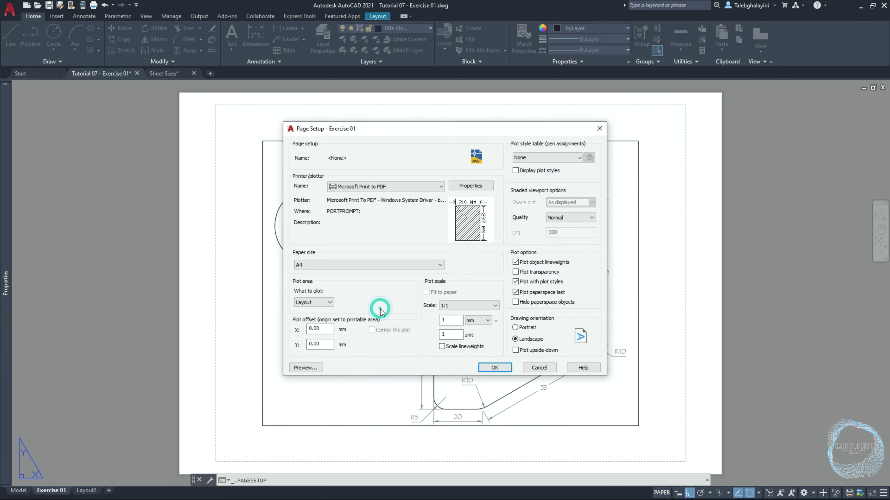
left_click(441, 346)
left_click(483, 367)
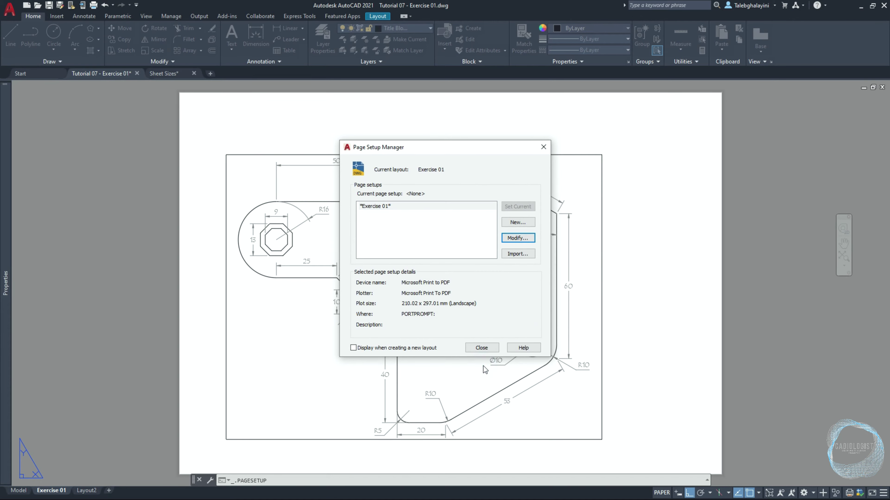
left_click(481, 348)
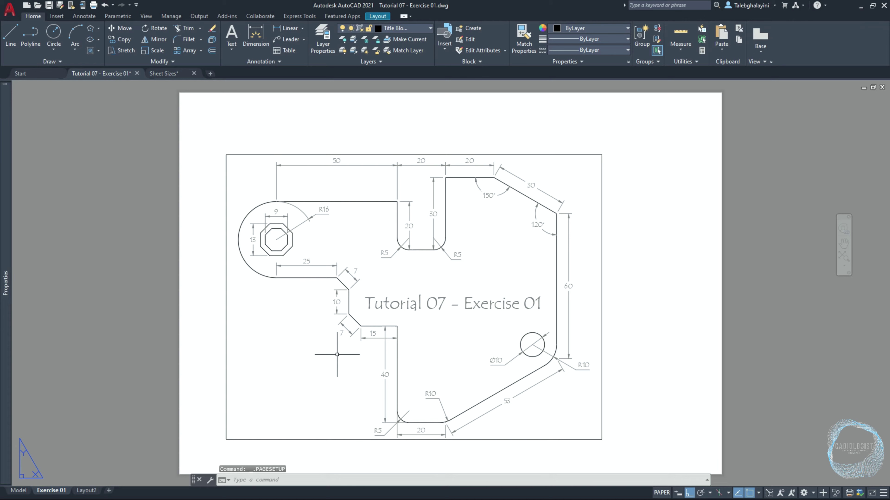
- Turn on object snap tracking and delete the existing viewport from the Exercise 01 layout
key("F11")
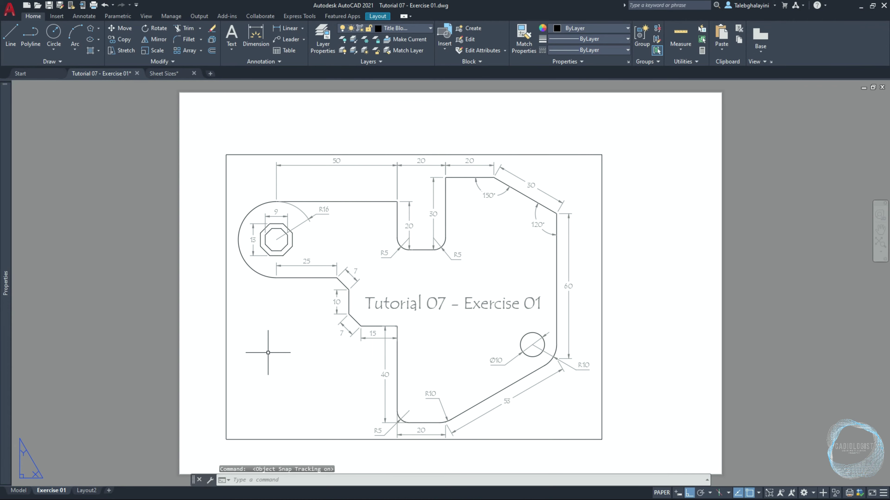
left_click(268, 353)
left_click(214, 377)
key("Delete")
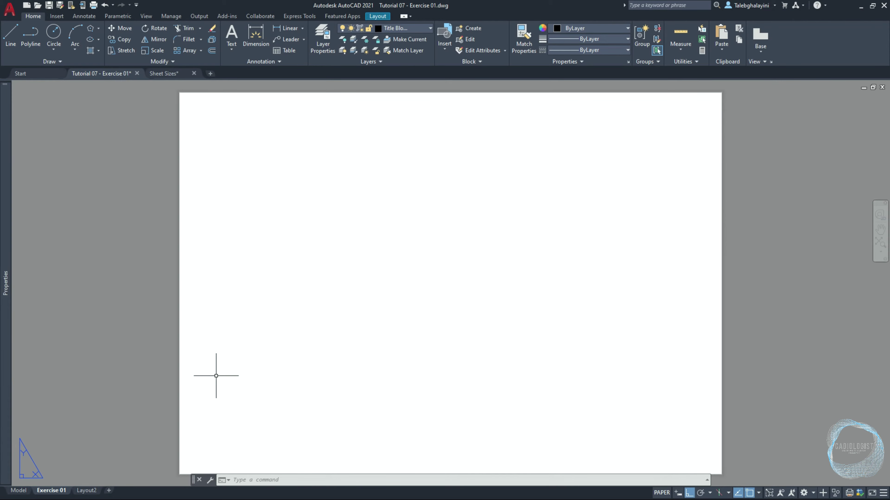
- Create a Single viewport with the VPORTS command, using the Fit option to fill the sheet
type("VPORt")
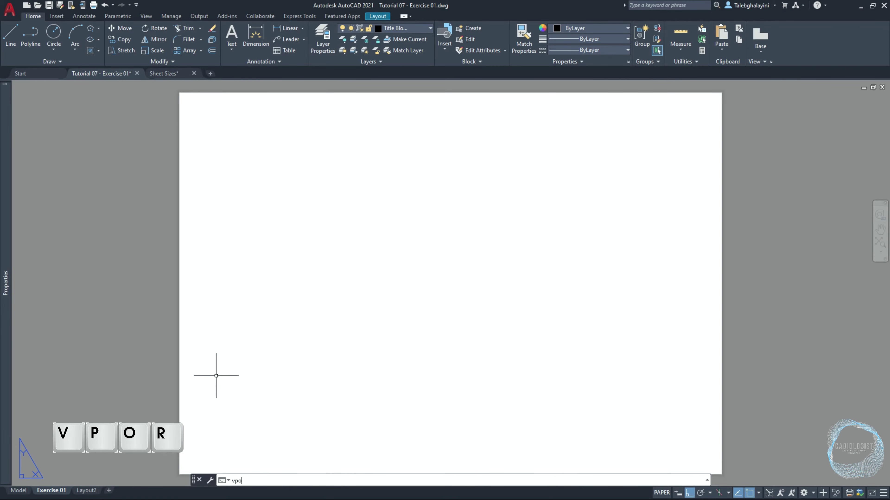
key("Return")
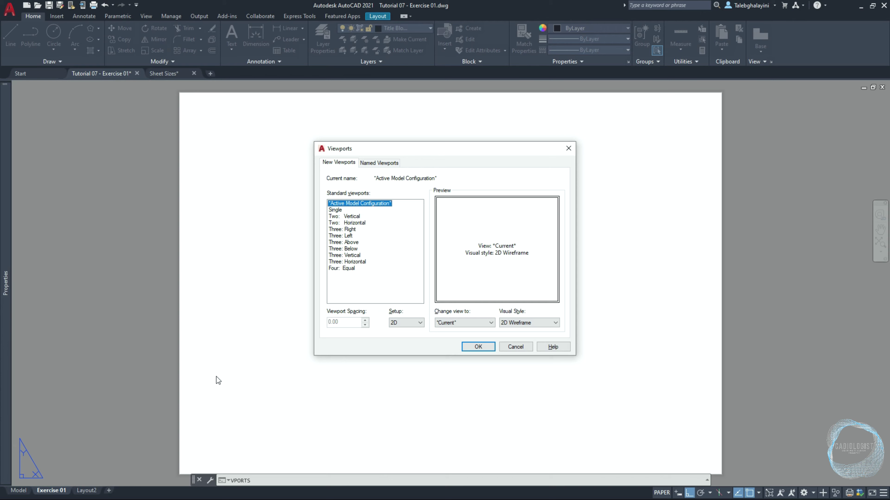
left_click(336, 210)
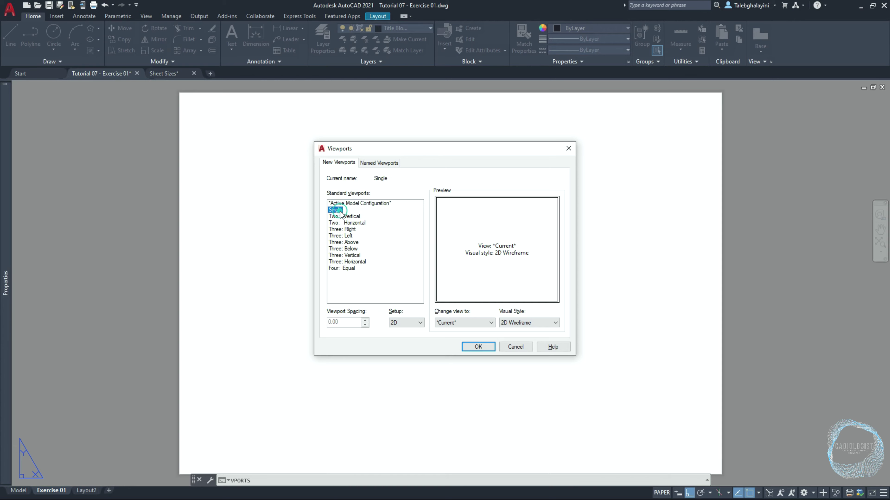
left_click(477, 347)
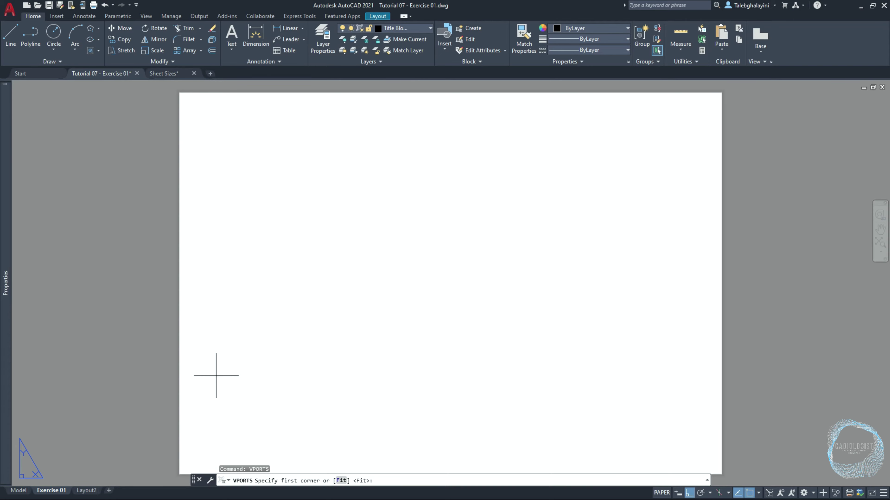
key("Return")
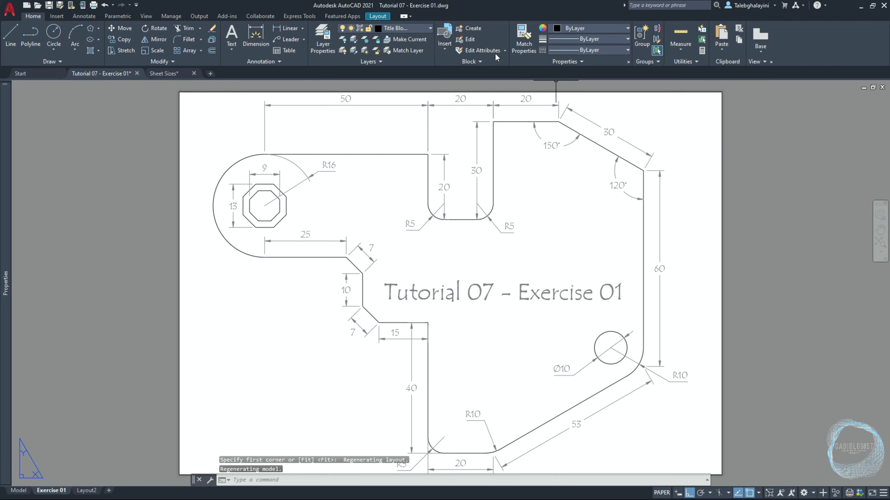
- Insert the A4 Title Block block with its insertion point on the sheet's lower-right corner
left_click(445, 32)
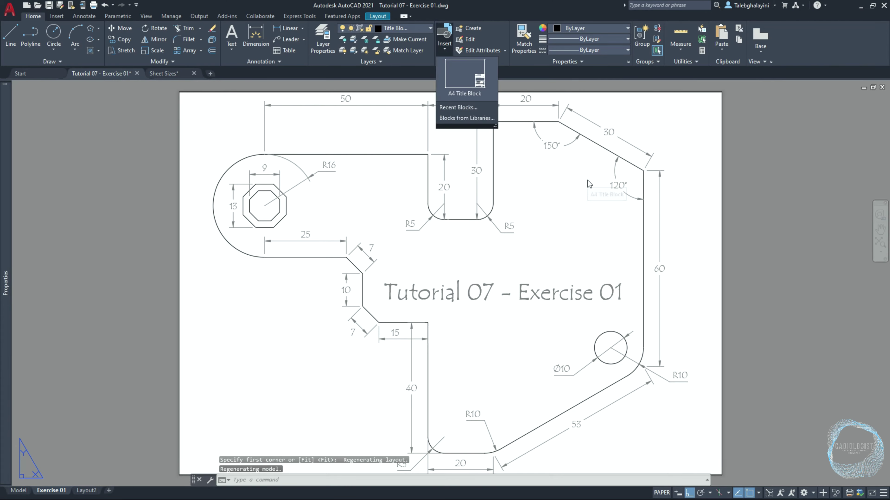
left_click(467, 78)
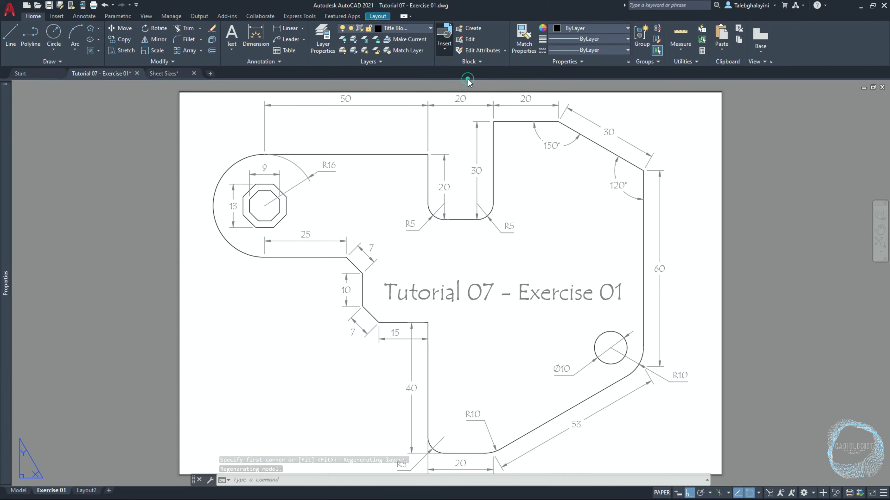
scroll(649, 382, "down", 1)
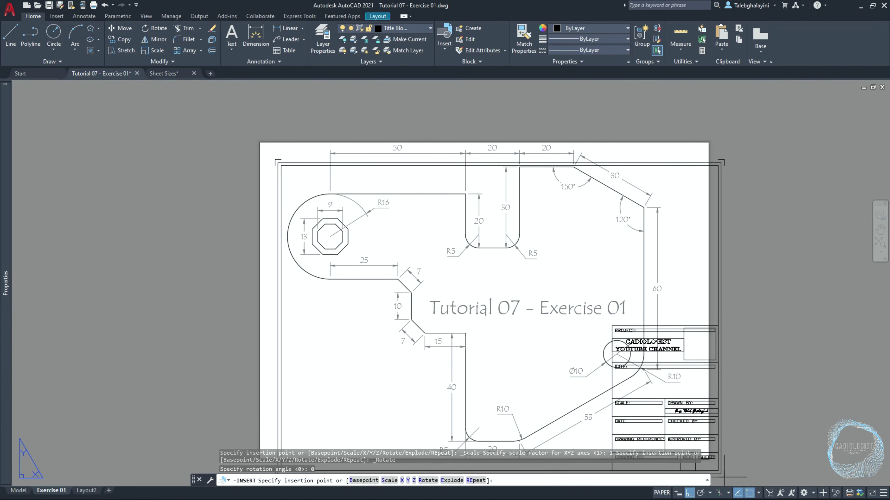
left_click(709, 462)
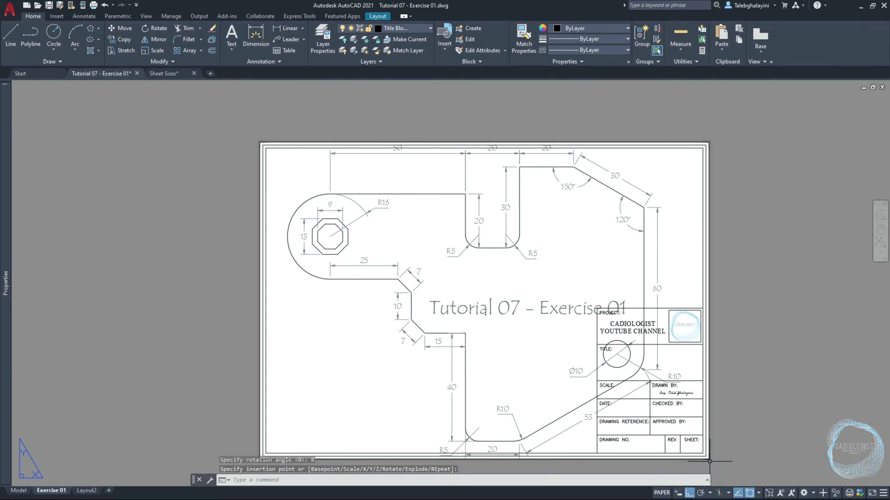
- Move the inserted title block 100 units horizontally to the right, off the viewport's edges
left_click(709, 407)
type("m")
key("Return")
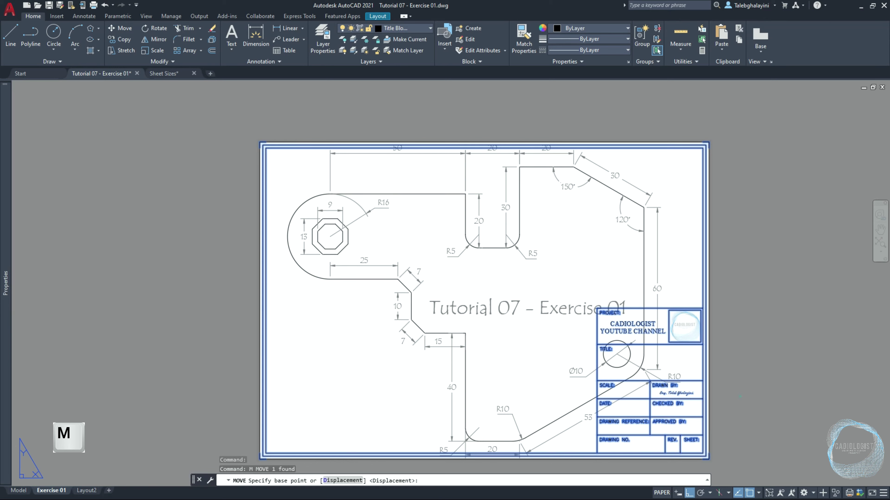
left_click(740, 396)
type("100")
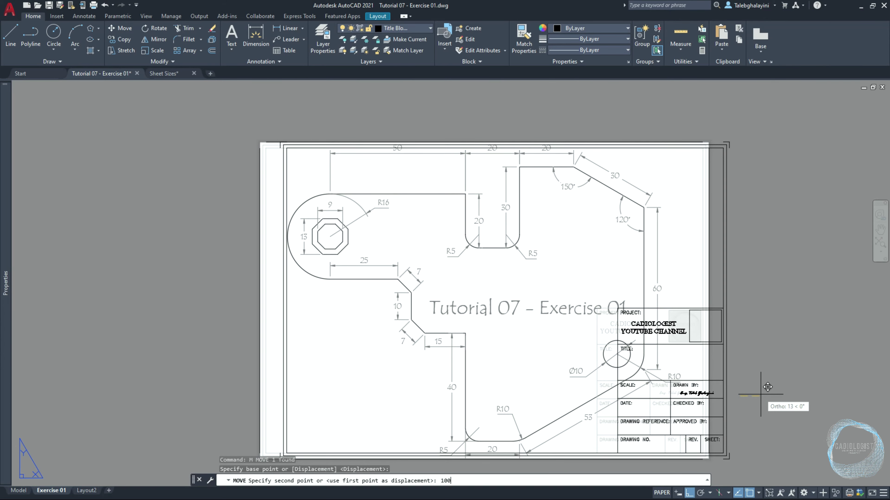
key("Return")
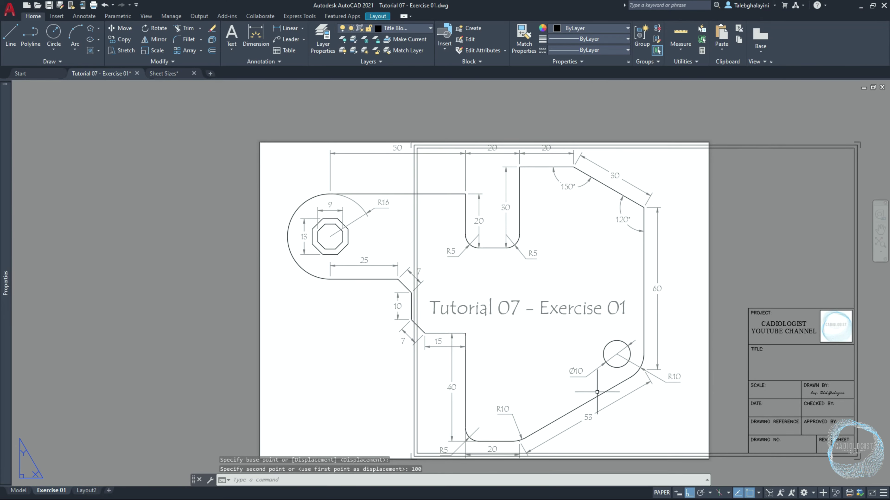
- Delete the full-sheet viewport from the Exercise 01 layout
left_click(280, 313)
left_click(228, 329)
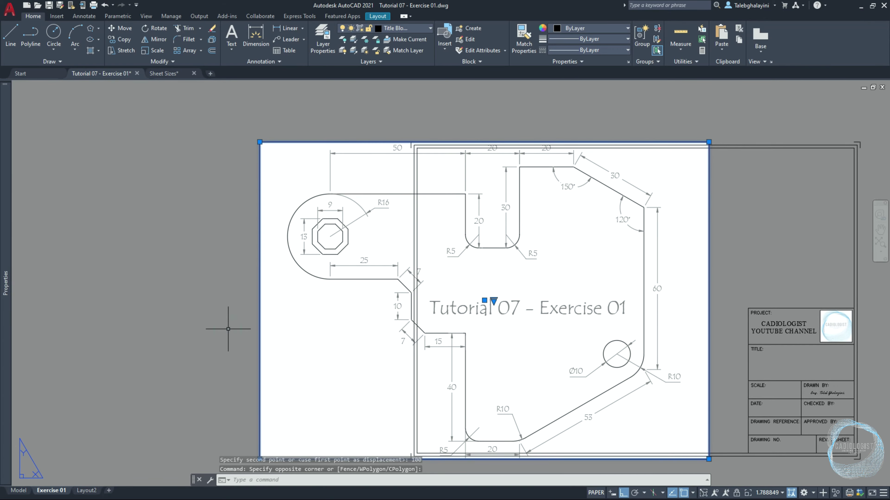
key("Delete")
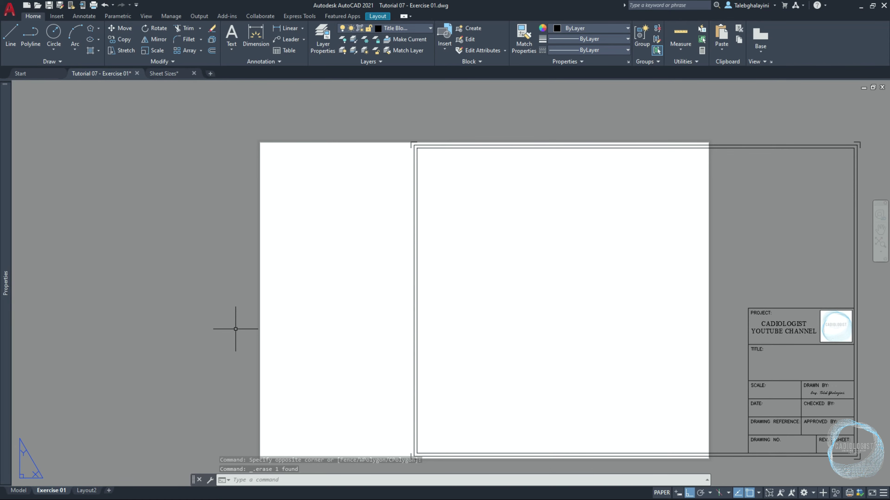
- Move the title block 100 units horizontally to the left, back onto the sheet
left_click(415, 328)
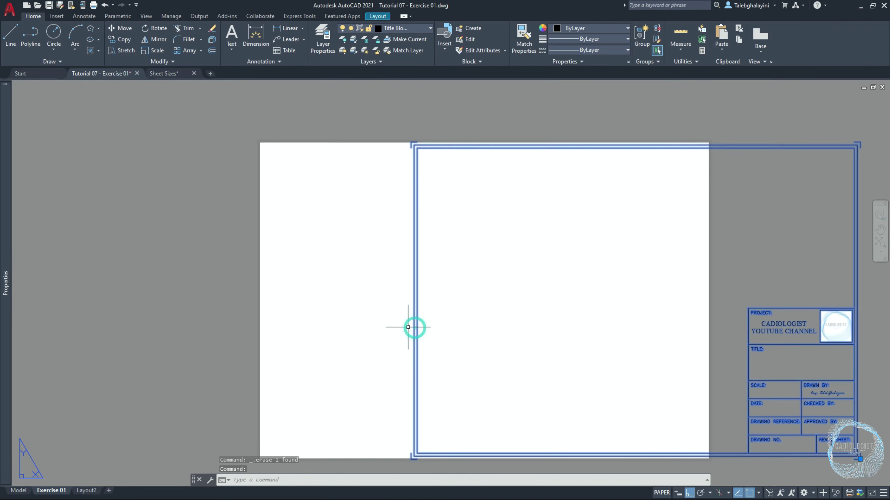
type("m")
key("Return")
left_click(211, 303)
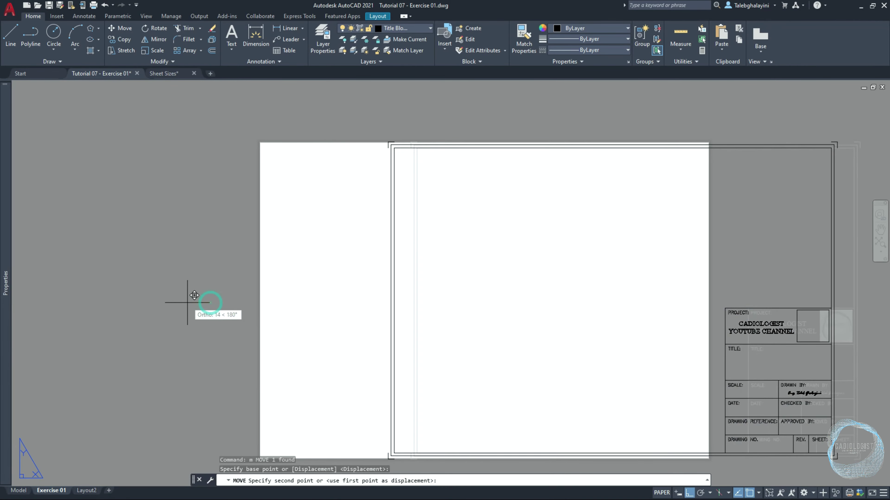
type("100")
key("Return")
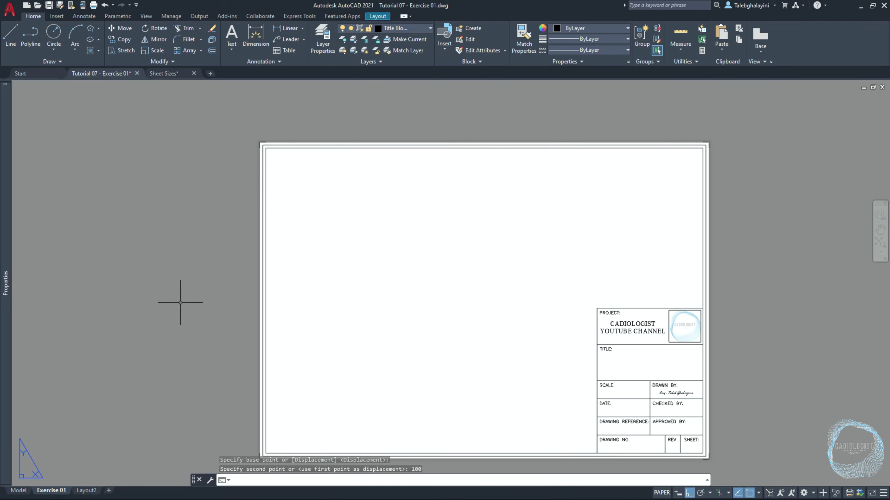
- Create a Single viewport with VPORTS, from the lower-left to the upper-right corner of the title block's inner frame
type("vports")
key("Return")
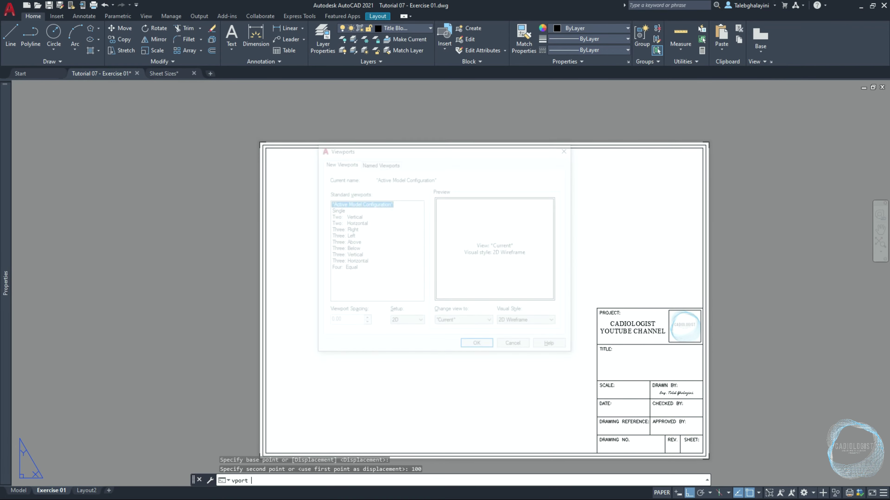
left_click(334, 210)
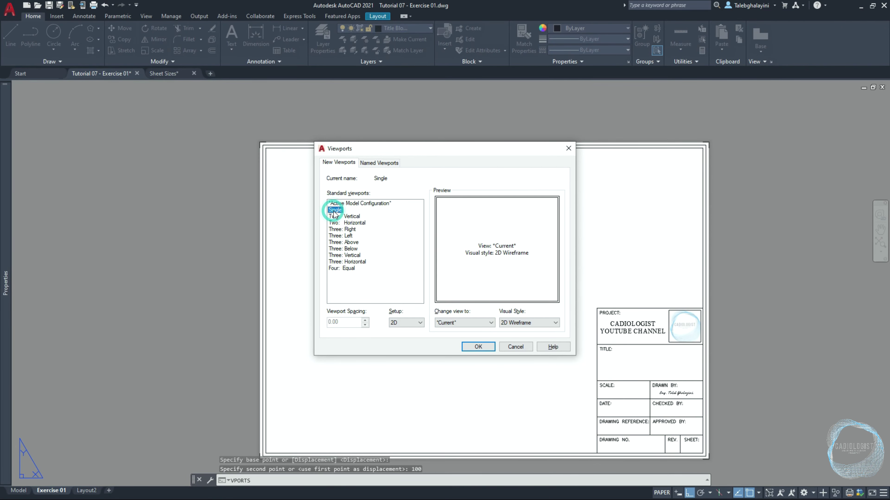
left_click(484, 346)
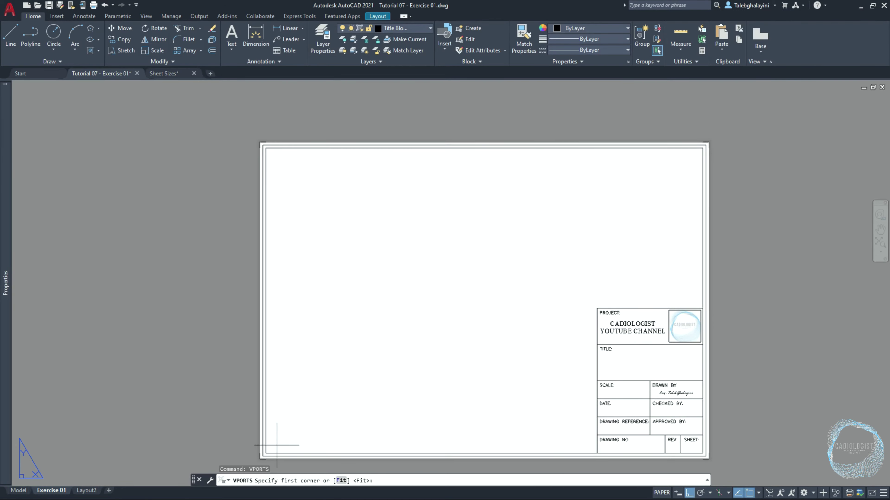
left_click(265, 453)
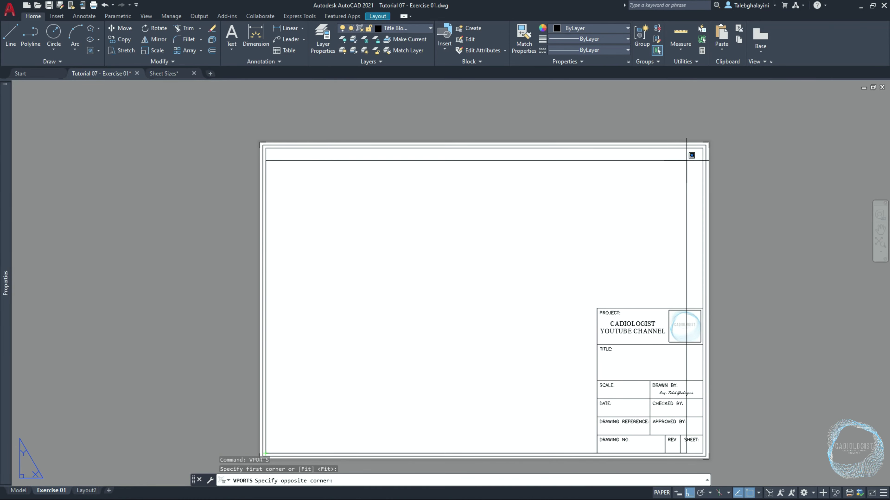
left_click(702, 147)
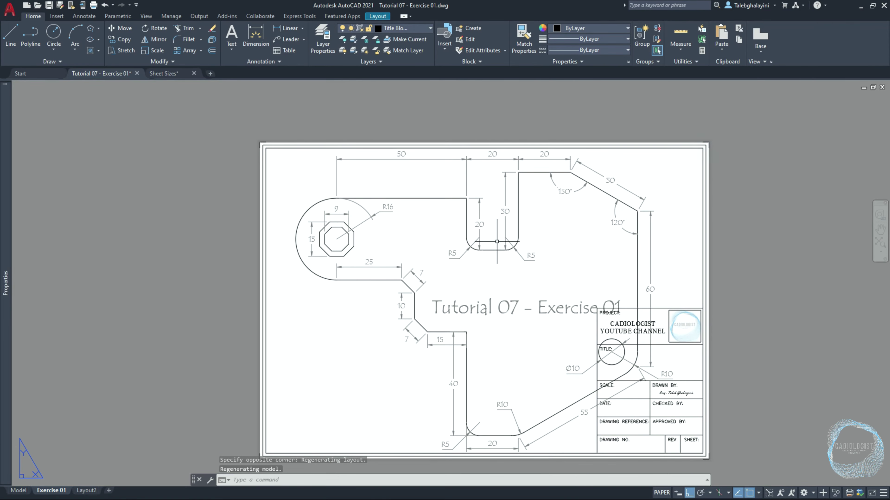
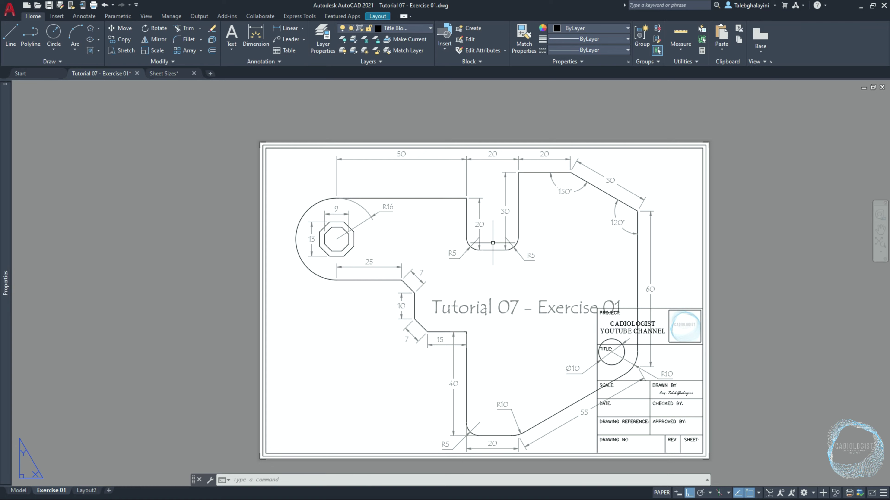
- Activate the new viewport's model space and set its scale to 1:1
double_click(505, 267)
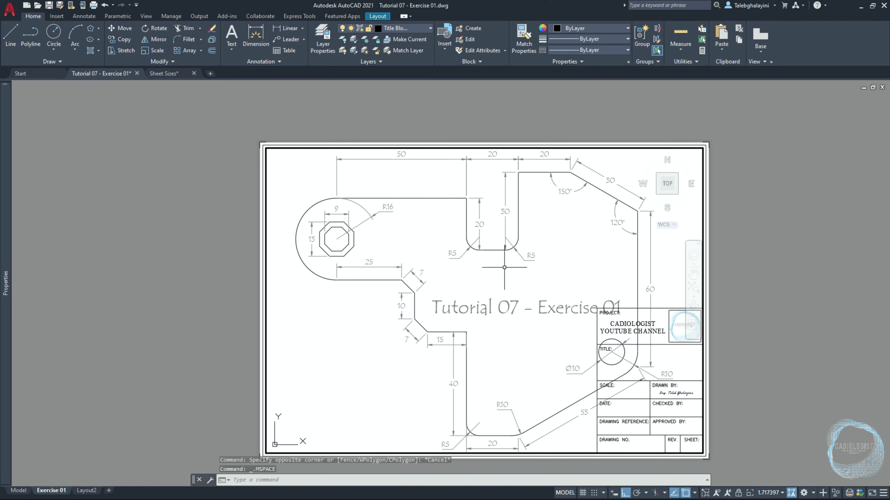
left_click(782, 493)
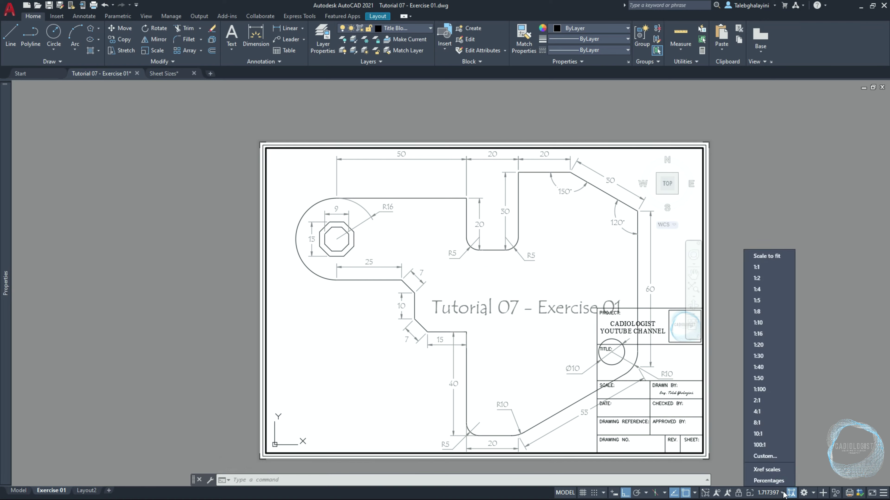
left_click(776, 267)
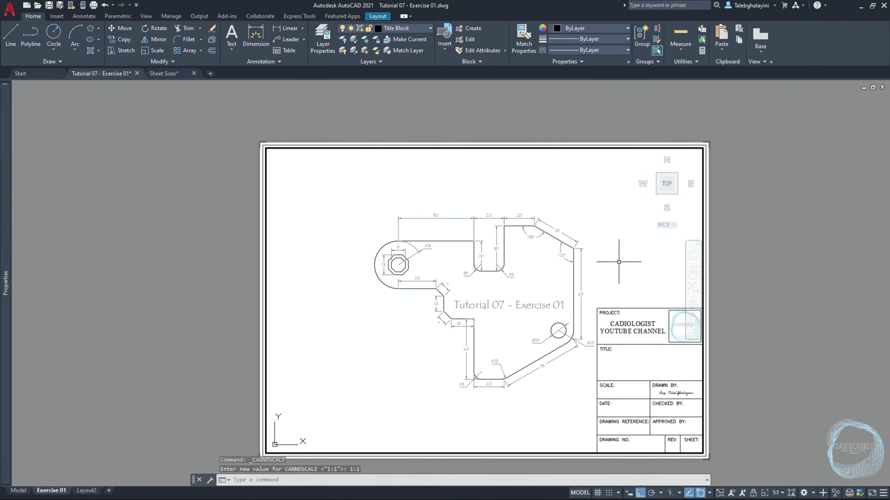
middle_click_drag(619, 262, 571, 263)
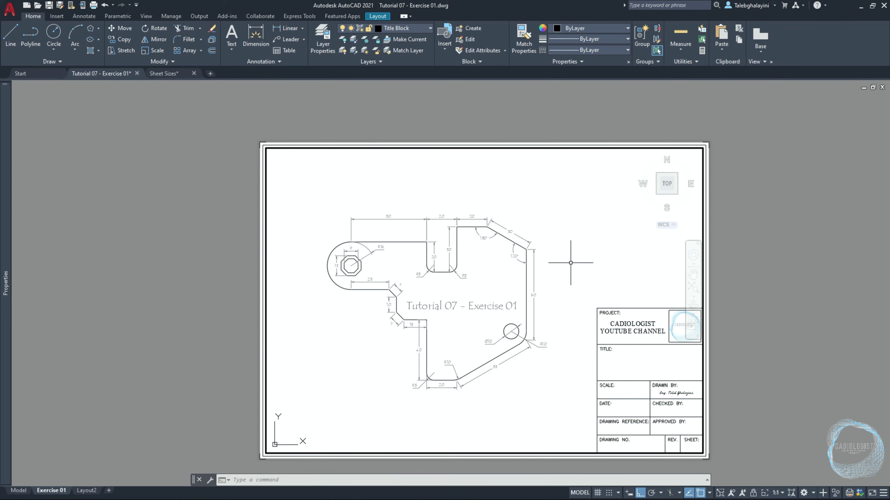
scroll(570, 263, "down", 2)
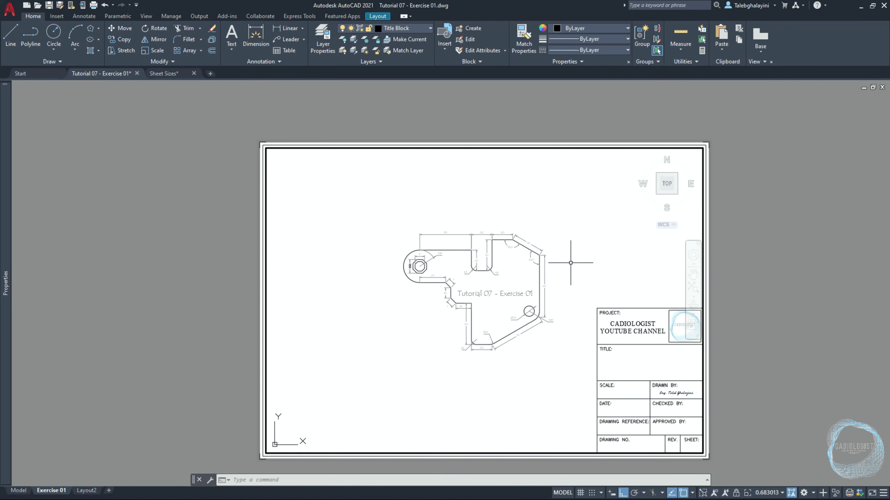
key("ctrl+z")
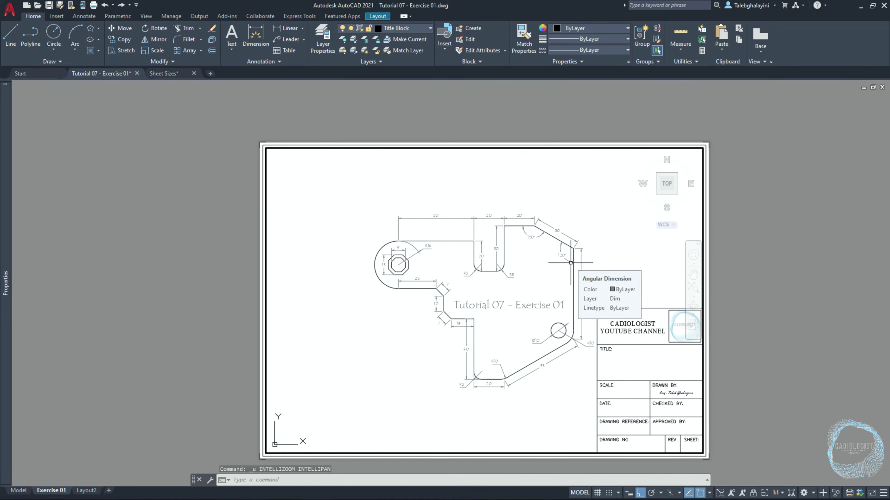
- Shift the drawing left inside the viewport, clear of the title block, lock the viewport, and test the lock by zooming
middle_click_drag(566, 263, 518, 263)
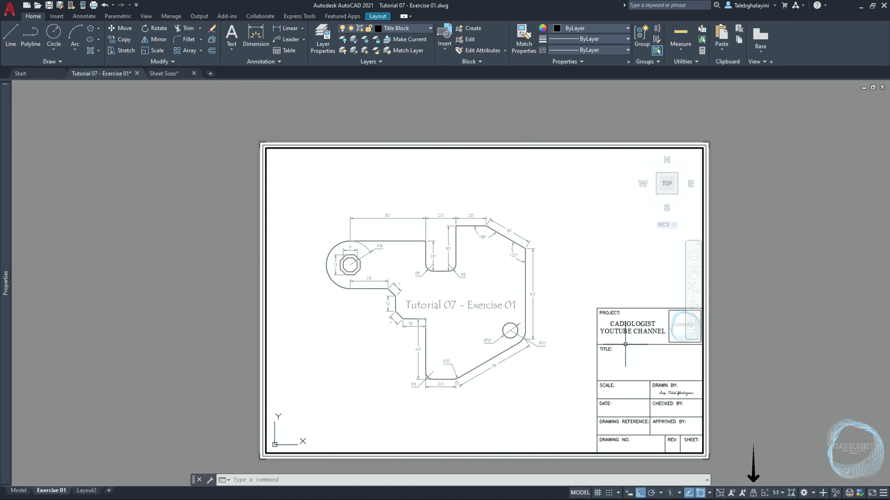
left_click(752, 494)
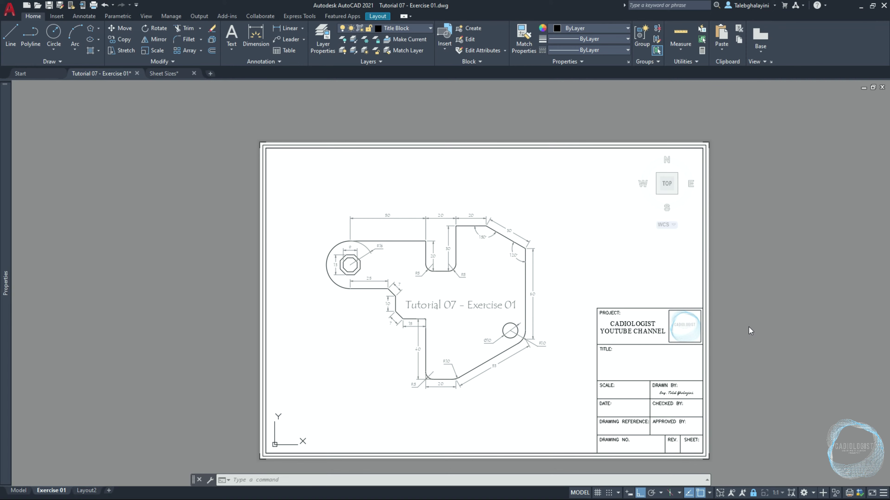
left_click(586, 257)
scroll(586, 257, "up", 3)
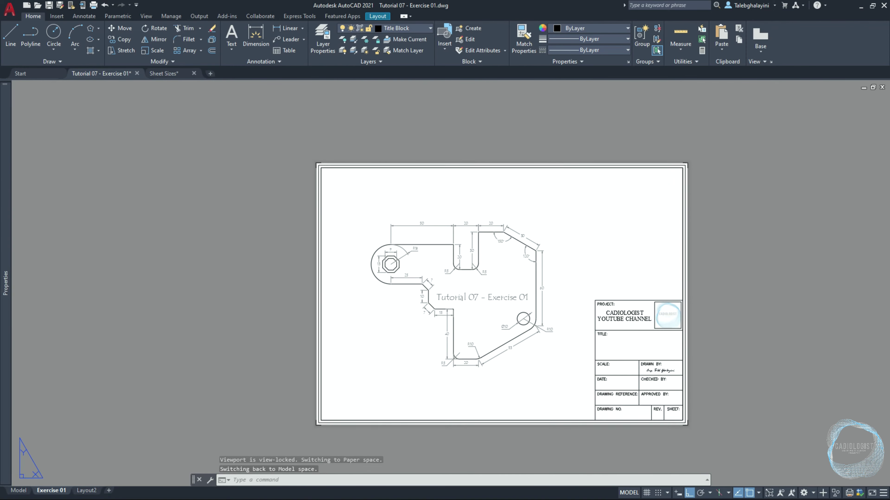
- Return to paper space and zoom to the layout's extents
scroll(588, 258, "down", 2)
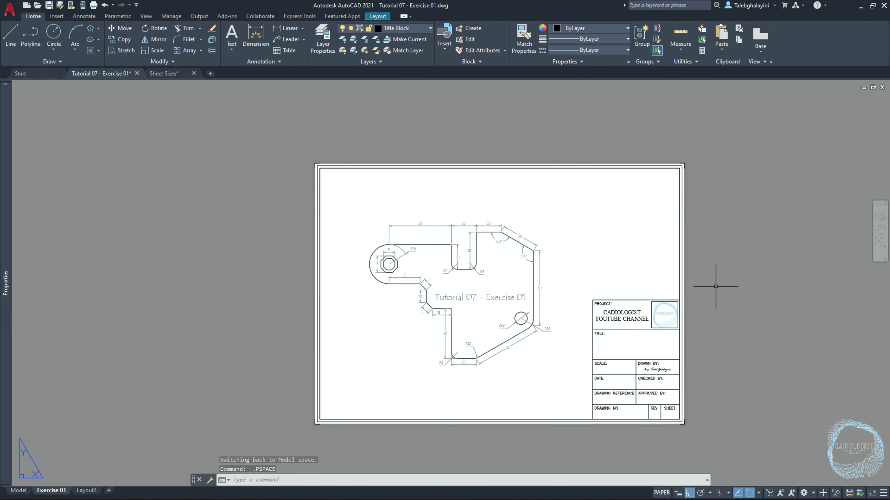
type("z")
key("Return")
type("e")
key("Return")
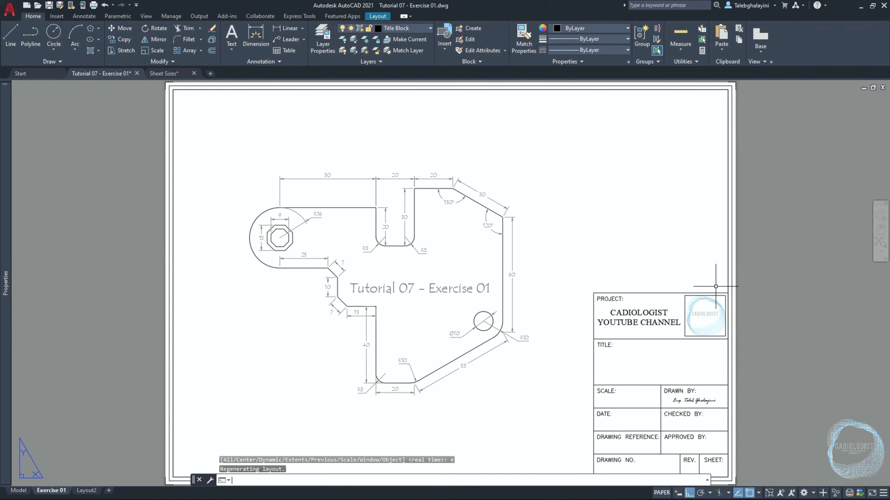
- Add multiline text "TUTORIAL 08 - EXERCISE 01" spanning the title block's TITLE cell, with Middle Center justification
scroll(746, 380, "up", 4)
type("m")
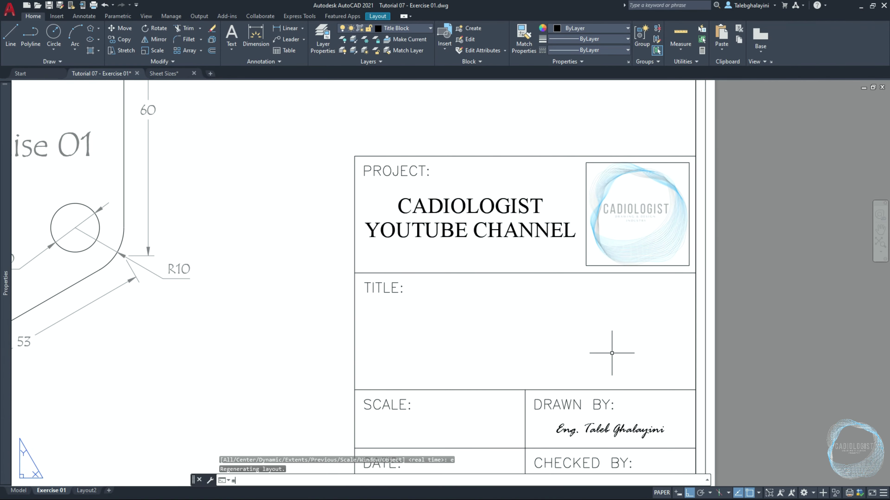
type("t")
key("Return")
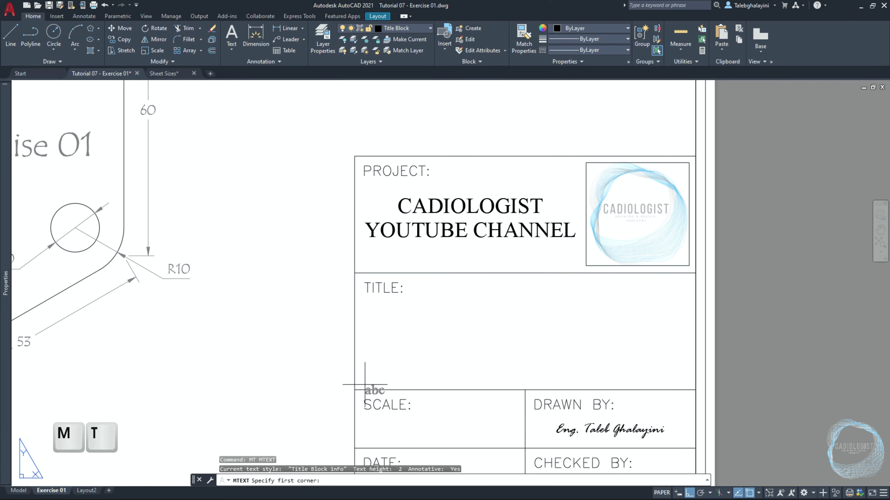
left_click(357, 388)
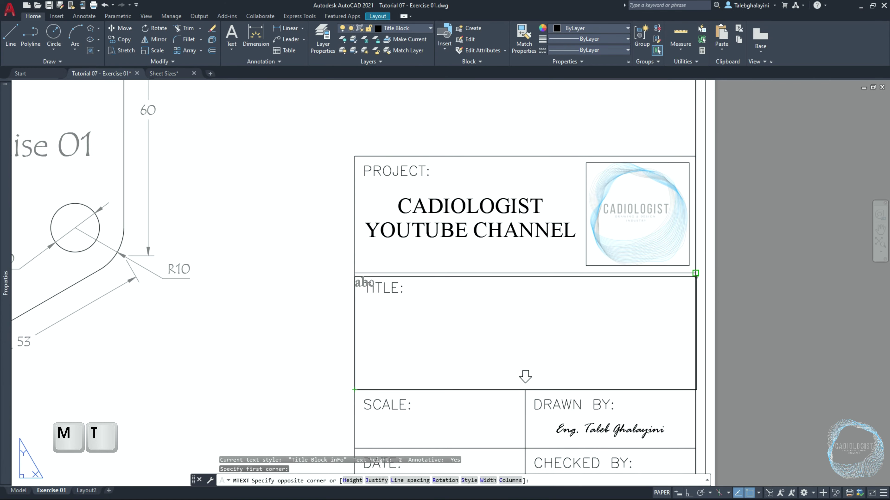
left_click(695, 274)
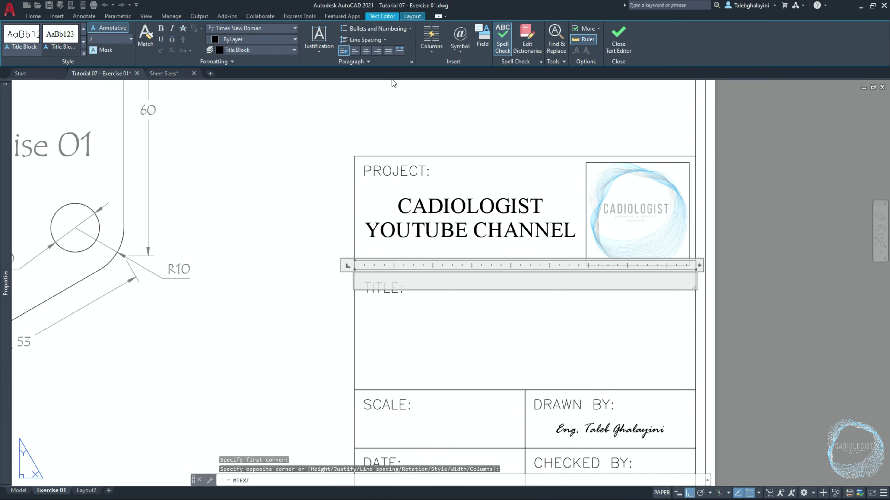
left_click(319, 38)
left_click(326, 106)
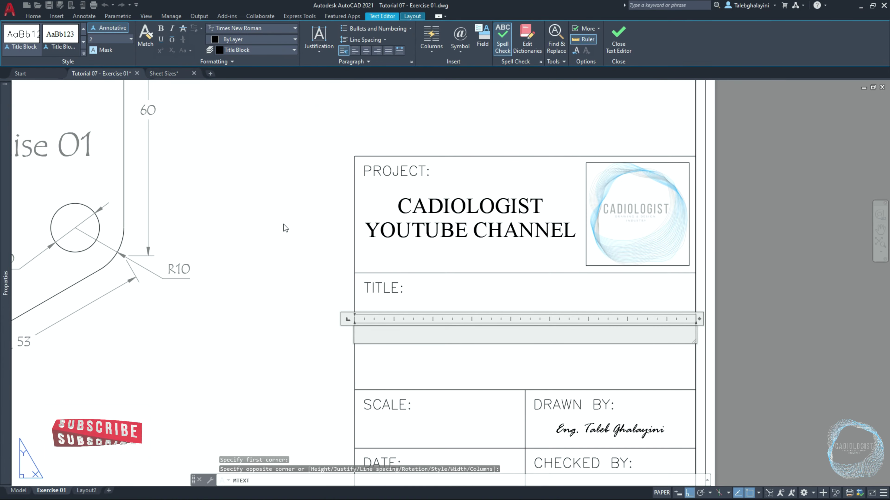
type("TUTOR")
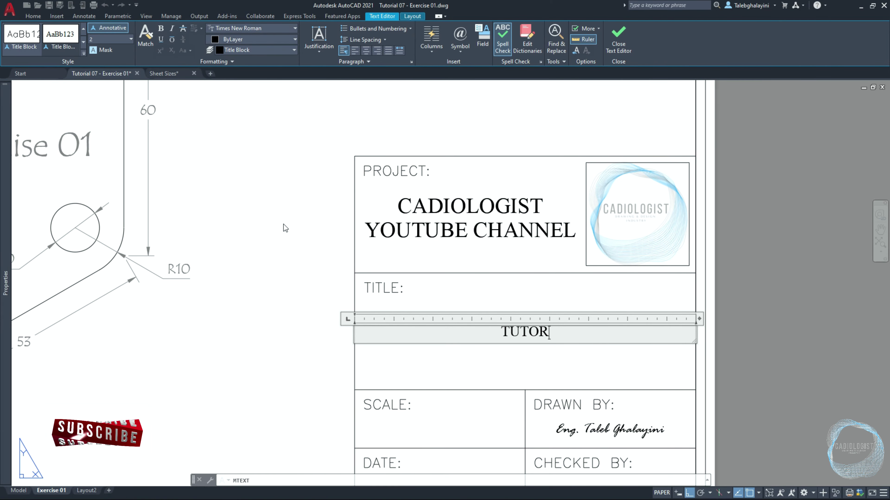
type("IAL 08 -")
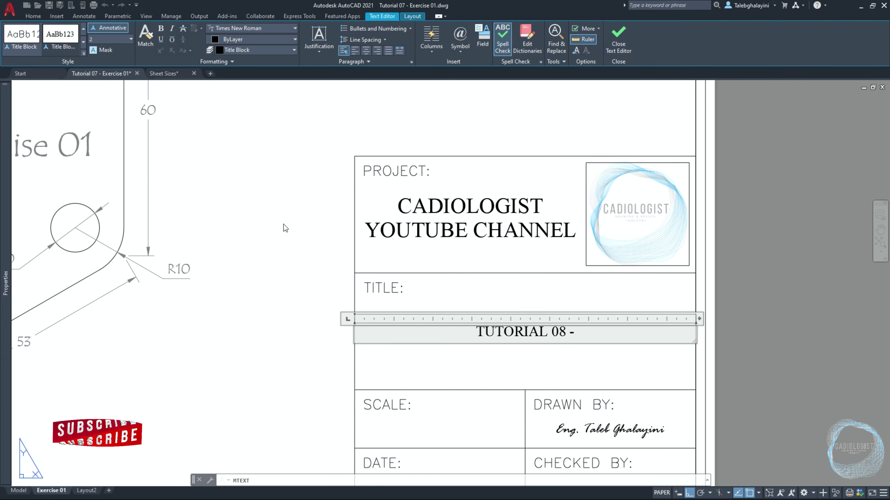
type(" EXERCISE")
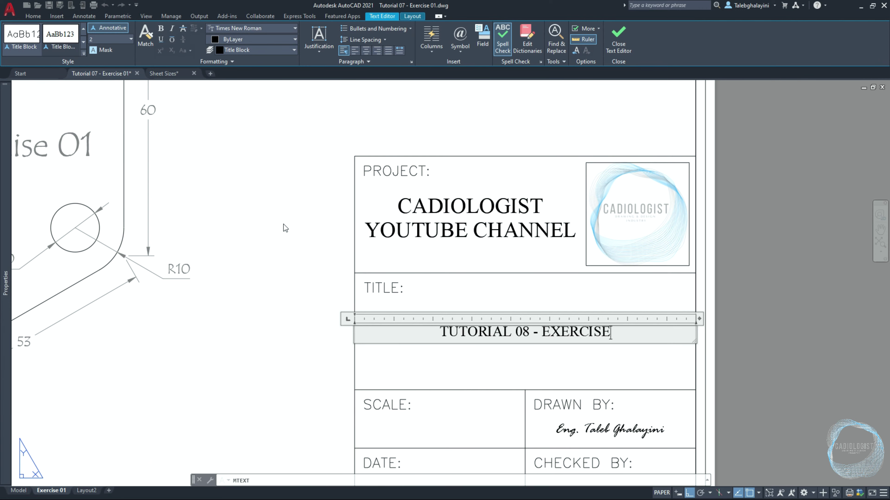
type(" 01")
- Set the height of the whole title text to 3 and finish editing it
key("ctrl+a")
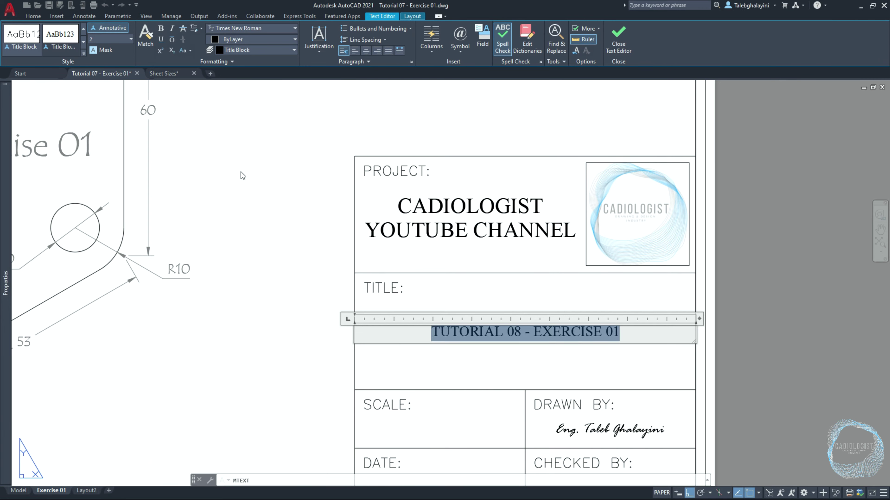
left_click(130, 39)
left_click(101, 49)
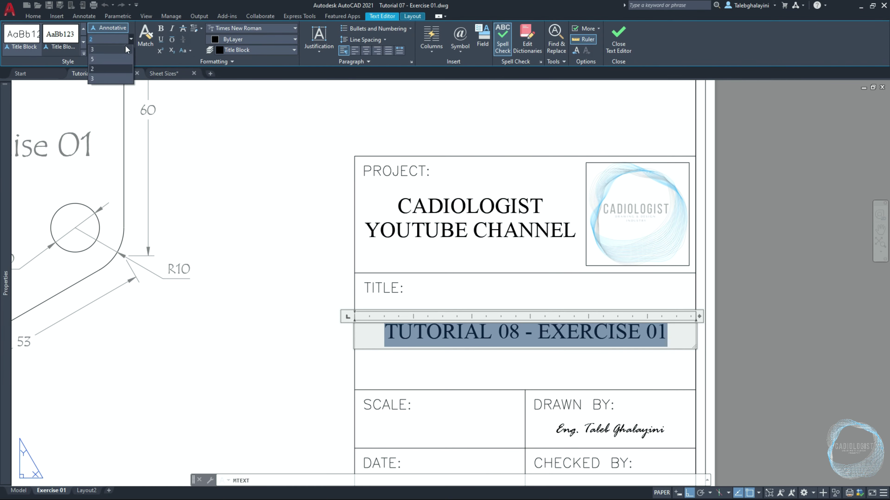
left_click(297, 234)
- Add multiline text "1:1" spanning the SCALE cell, with Bottom Center justification
scroll(369, 368, "down", 1)
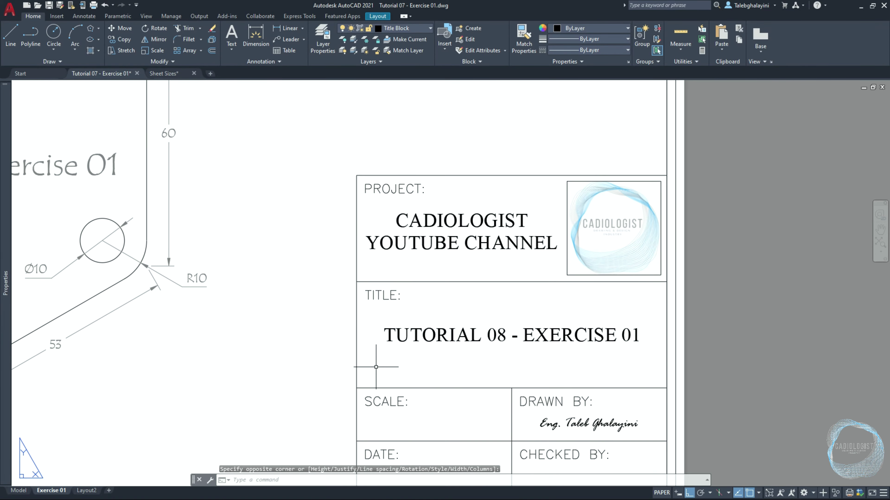
middle_click_drag(369, 368, 367, 178)
key("Return")
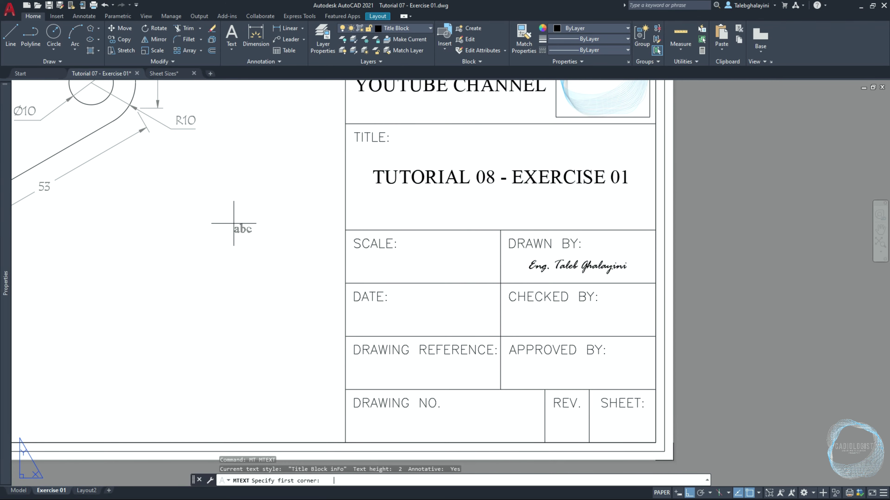
left_click(344, 283)
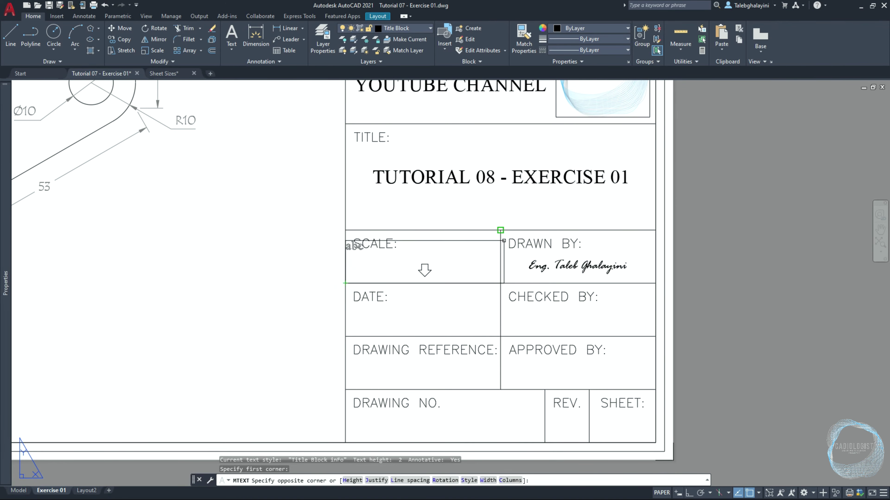
left_click(501, 230)
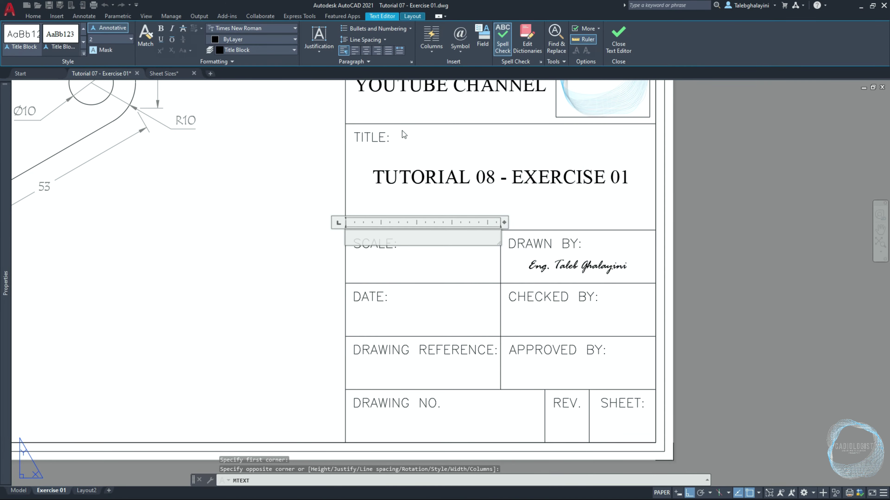
left_click(319, 38)
left_click(341, 141)
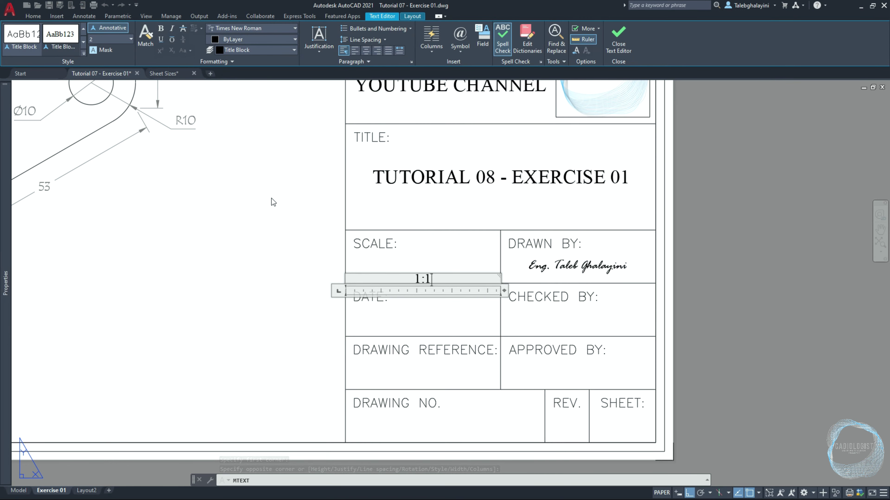
left_click(272, 198)
- Move the 1:1 scale text straight up by 2 units
left_click(419, 276)
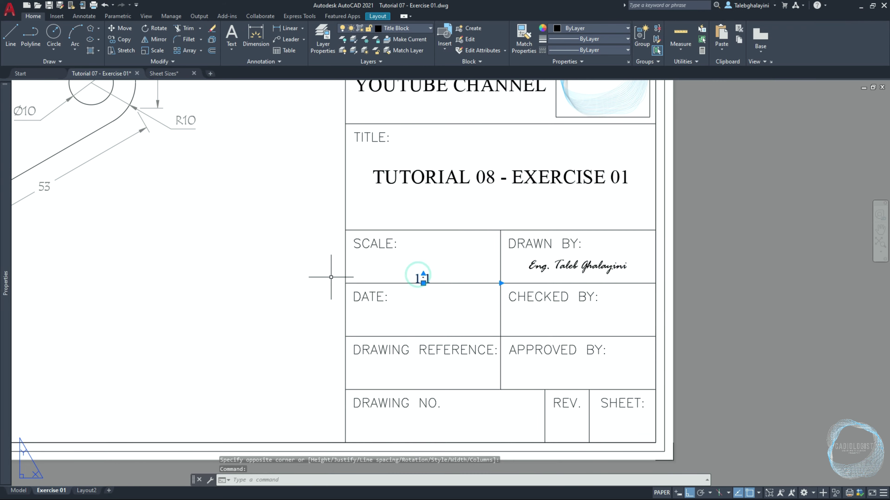
type("m")
key("Return")
left_click(314, 274)
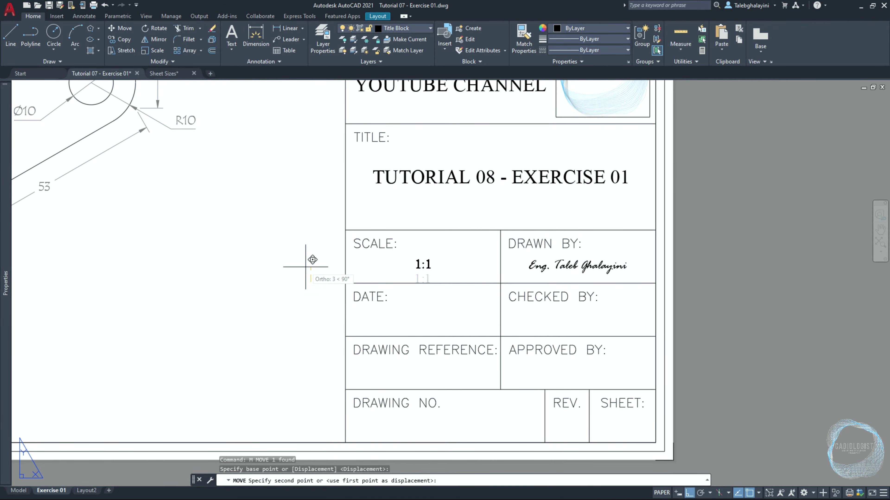
type("2")
key("Return")
- Add multiline text "DD/MM/YYYY" spanning the DATE cell, with Bottom Center justification
type("M")
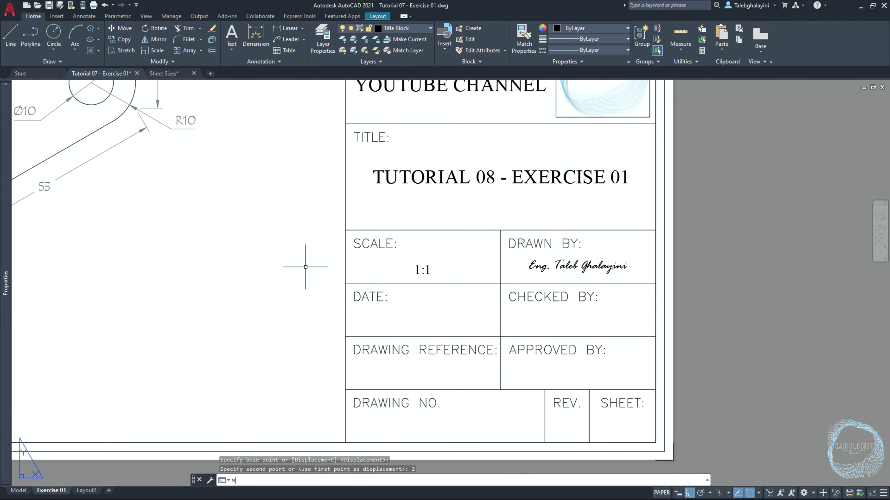
type("t")
key("Return")
left_click(345, 336)
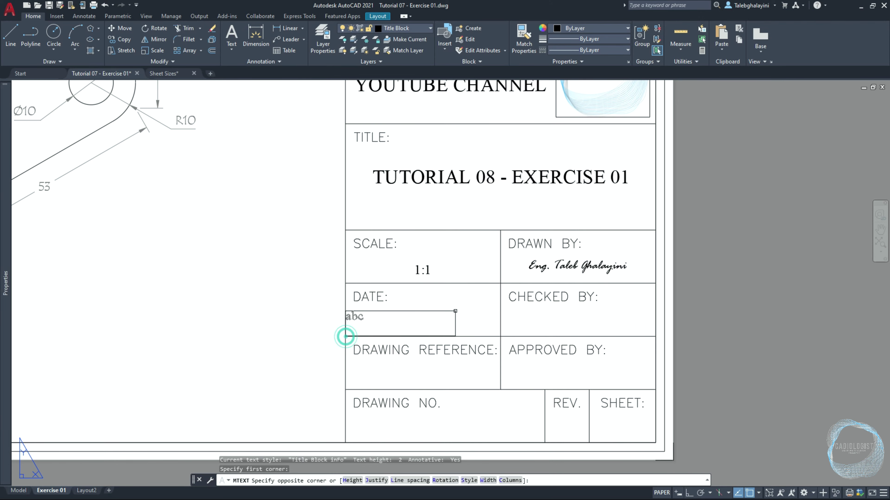
left_click(500, 285)
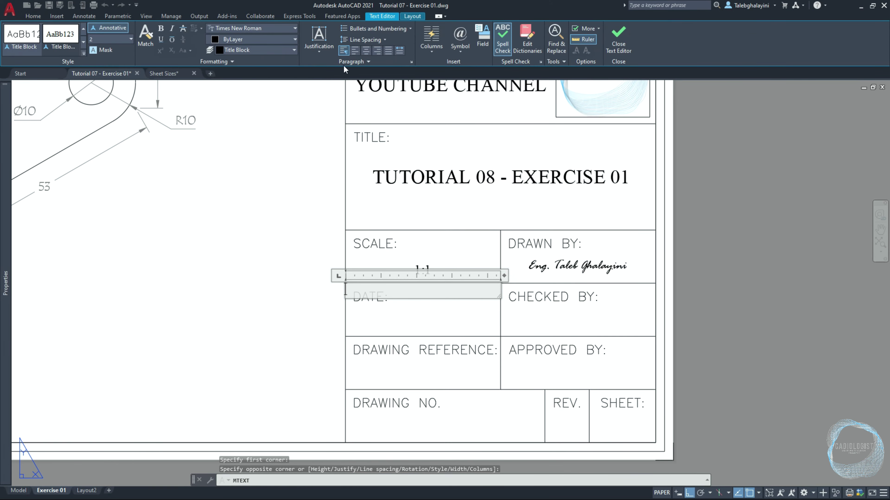
left_click(318, 37)
left_click(337, 136)
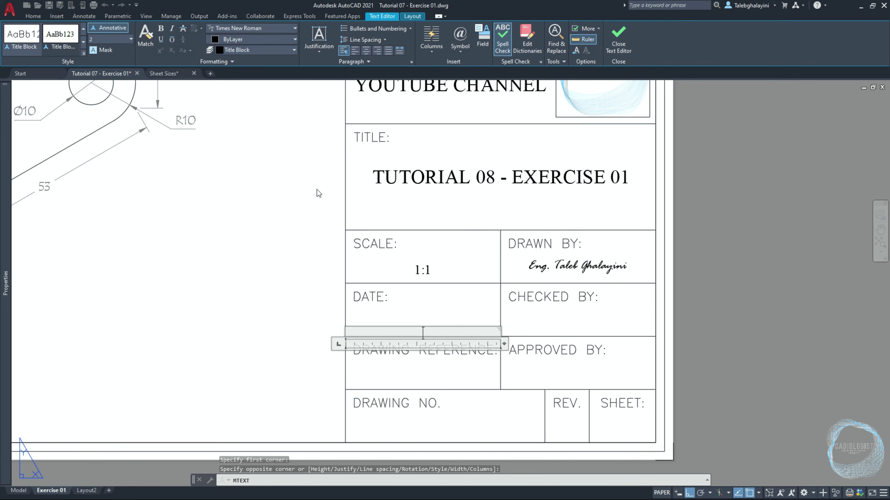
type("DD/MM/")
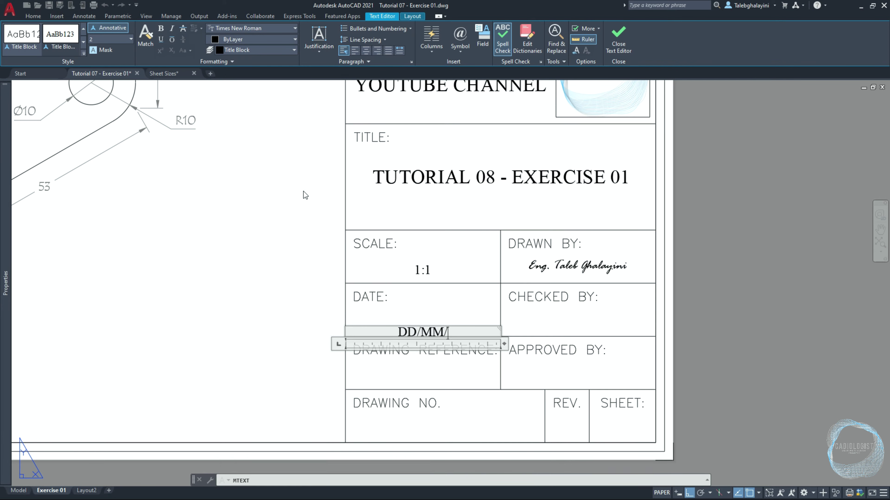
type("YYYY")
left_click(303, 191)
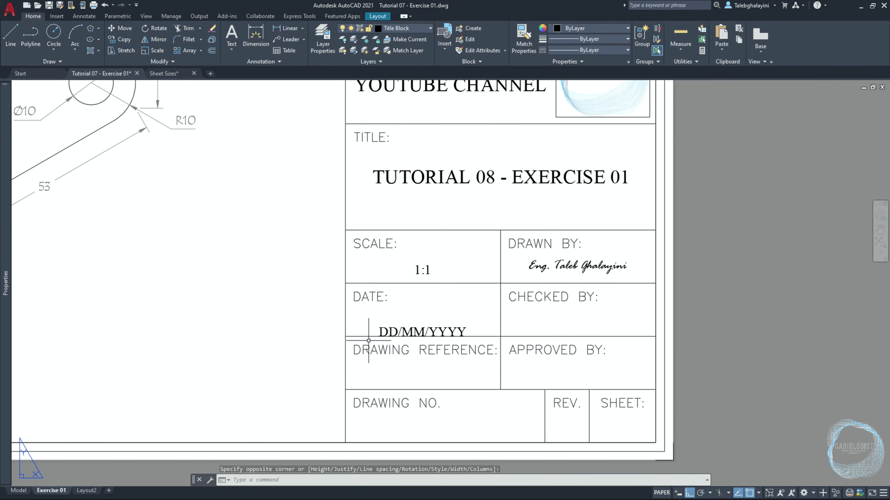
- Move the DD/MM/YYYY date text straight up by 2 units
left_click(385, 331)
type("m")
key("Return")
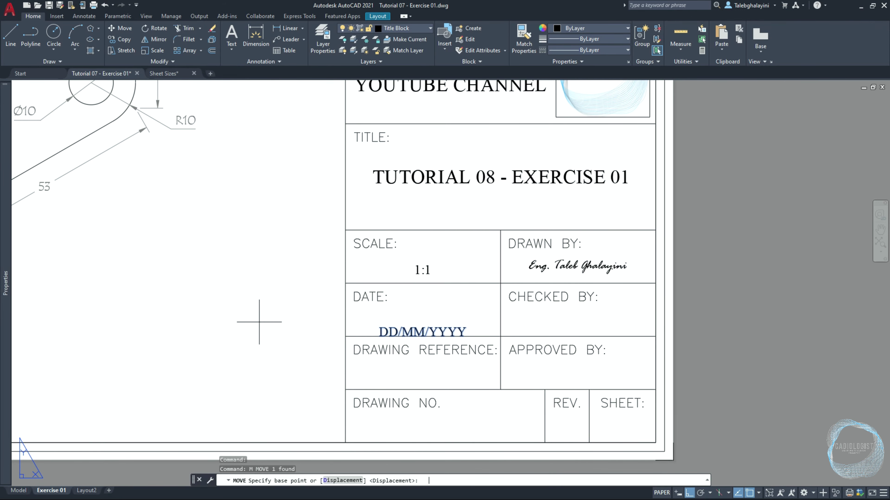
left_click(260, 322)
type("2")
key("Return")
- Add multiline text "YT-CAD-TT08-001" spanning the DRAWING NO. cell, with Bottom Center justification
type("mt")
key("Return")
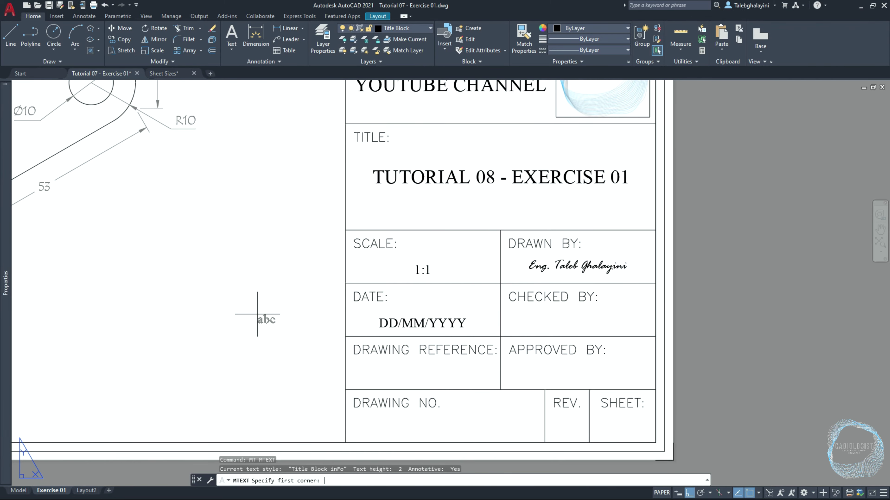
left_click(346, 443)
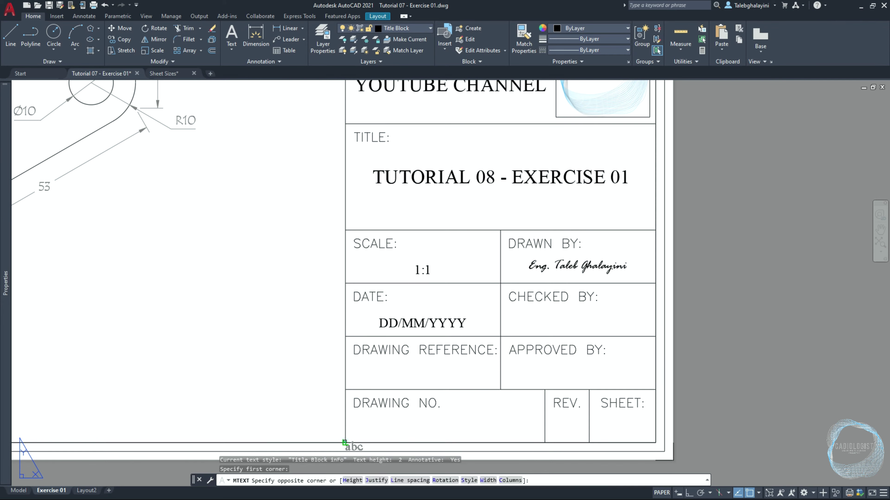
left_click(545, 389)
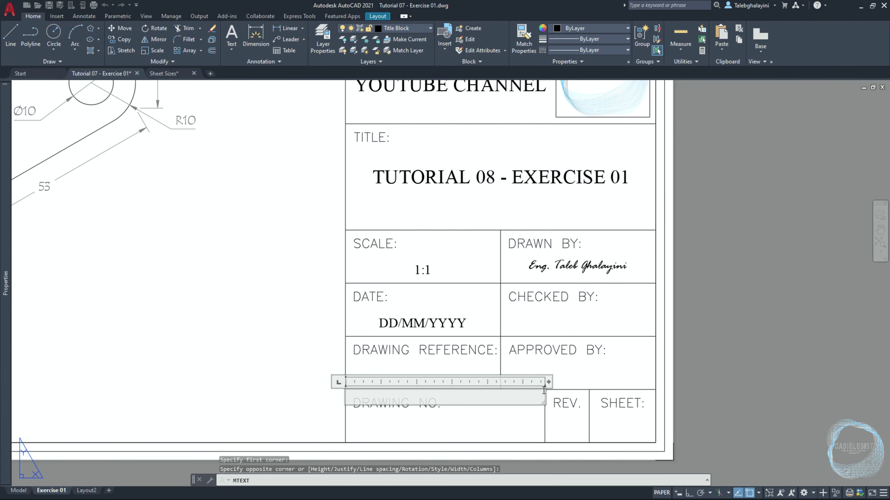
left_click(320, 37)
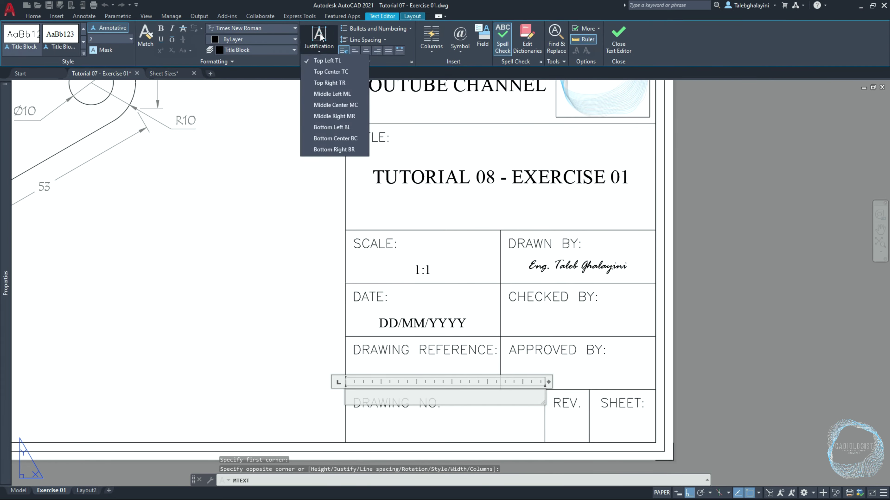
left_click(339, 144)
type("YT")
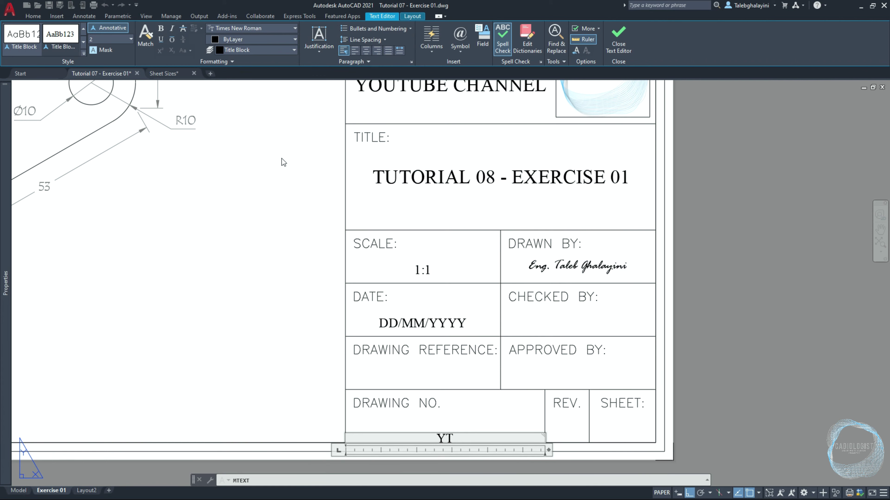
type("-CA")
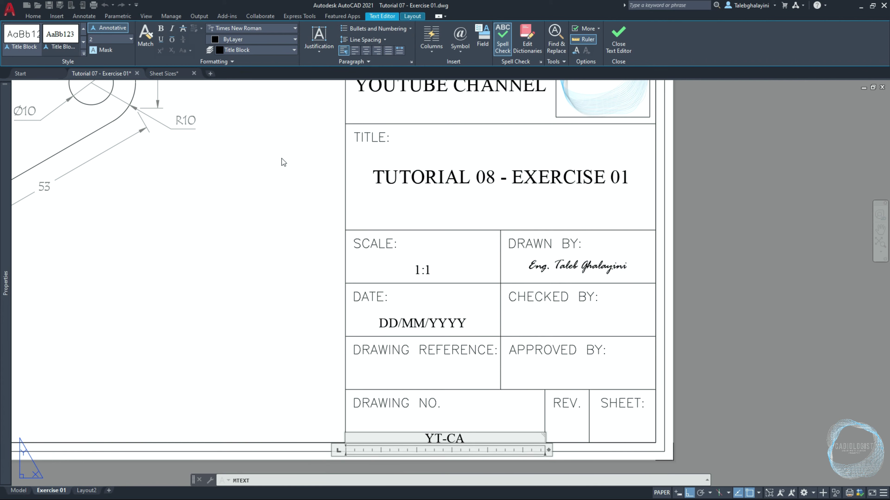
type("D-TT08")
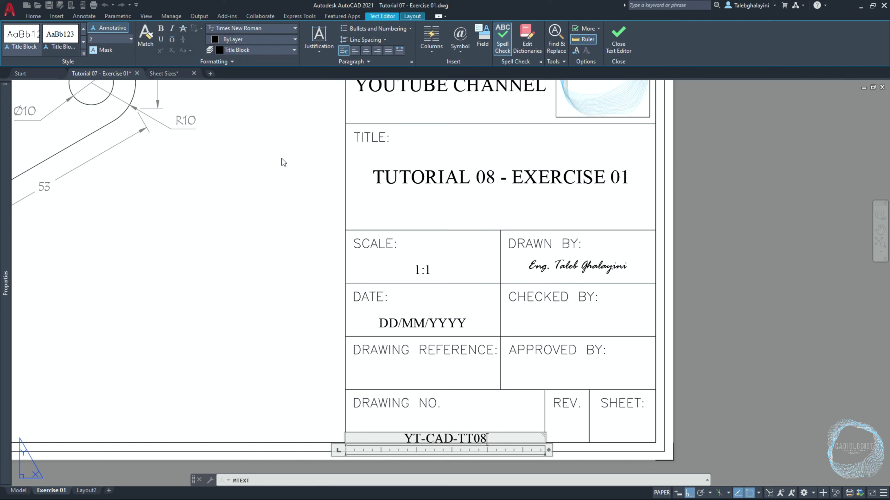
type("-")
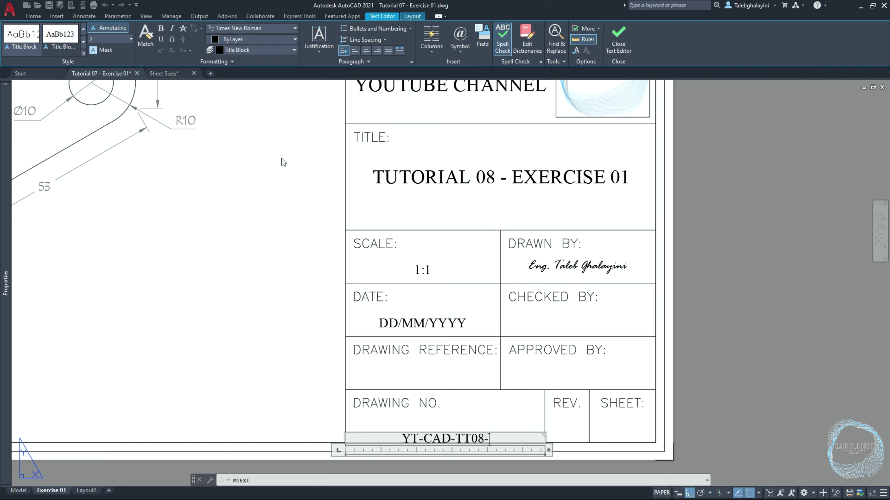
type("001")
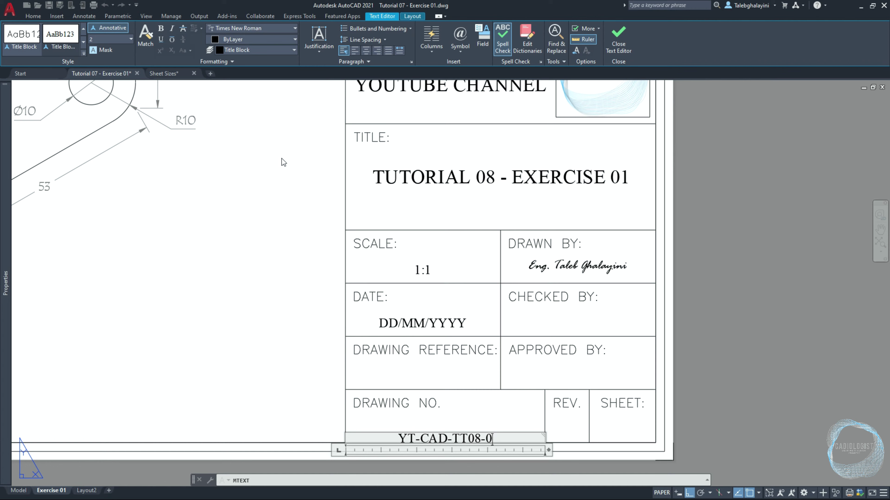
left_click(720, 250)
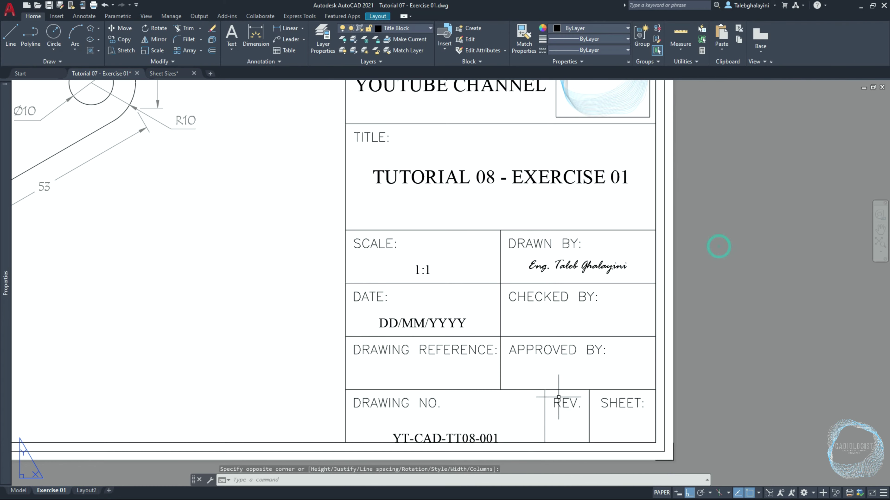
- Move the YT-CAD-TT08-001 drawing number text straight up by 2 units
left_click(483, 438)
type("m")
key("Return")
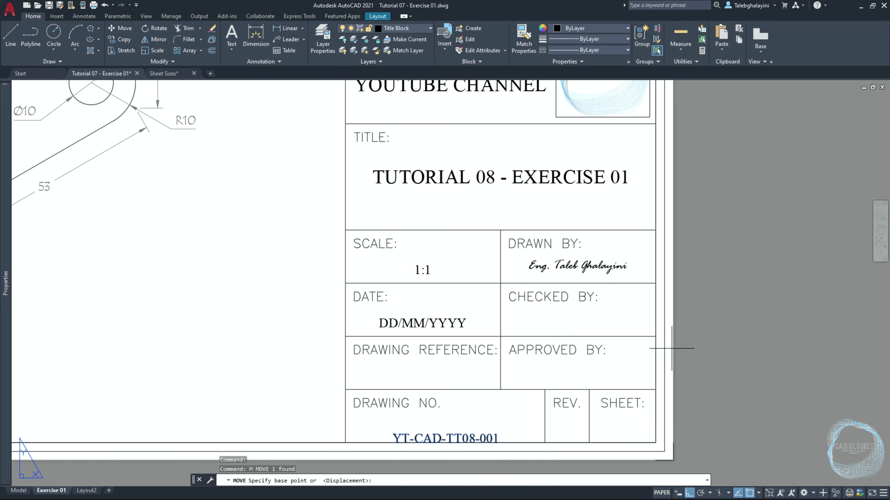
left_click(683, 338)
type("2")
key("Return")
- Add multiline text "0" spanning the REV. cell, with Bottom Center justification
type("mt")
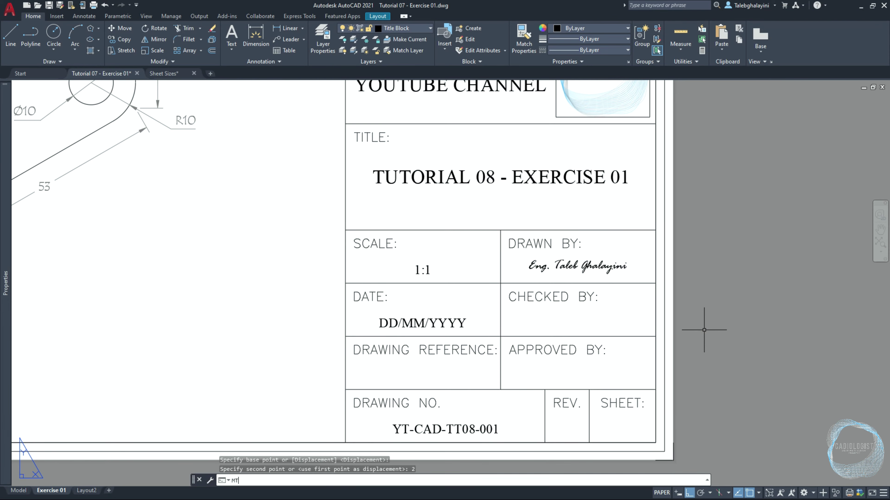
key("Return")
left_click(545, 442)
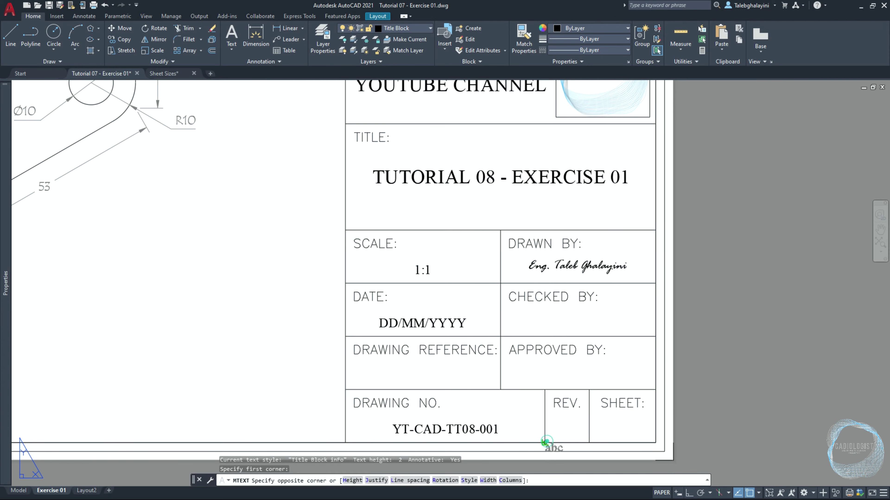
left_click(589, 390)
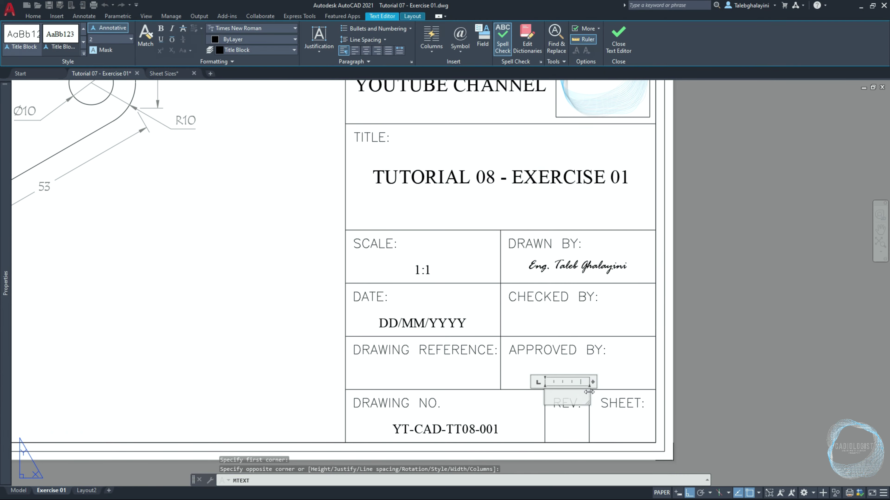
left_click(319, 38)
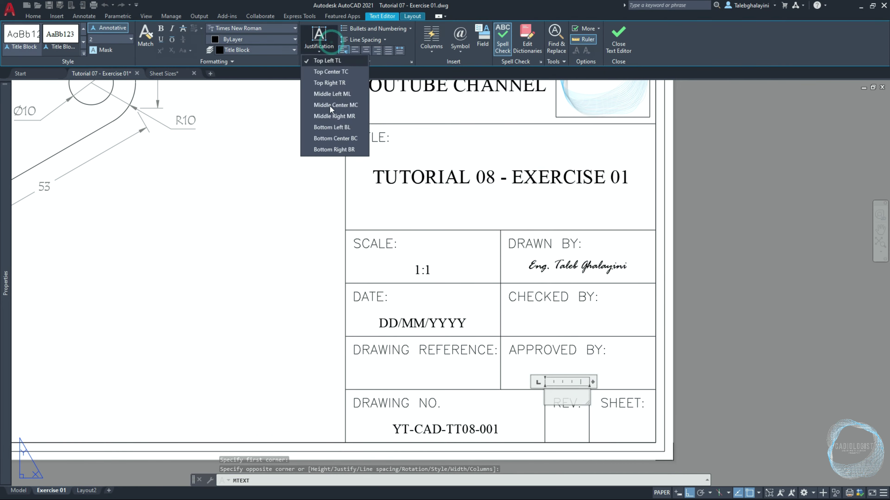
left_click(334, 139)
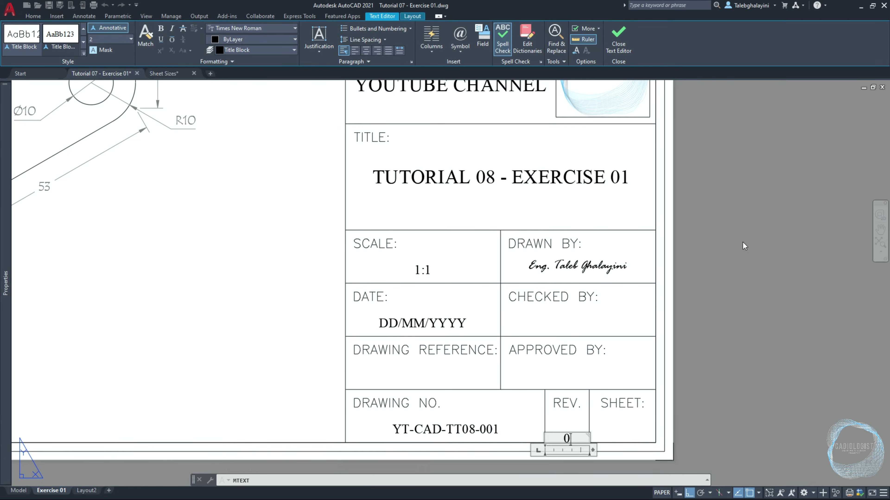
left_click(742, 248)
- Add multiline text "1/1" spanning the SHEET cell, with Bottom Center justification
type("M")
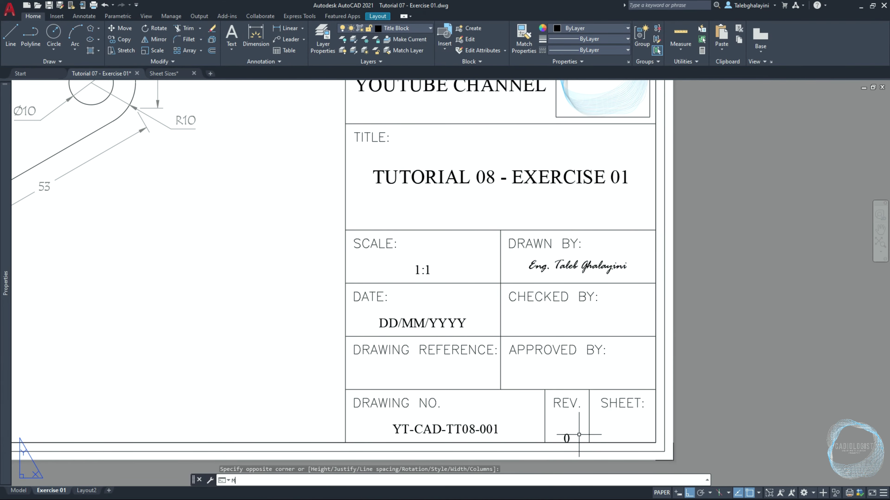
type("T")
key("Return")
left_click(589, 443)
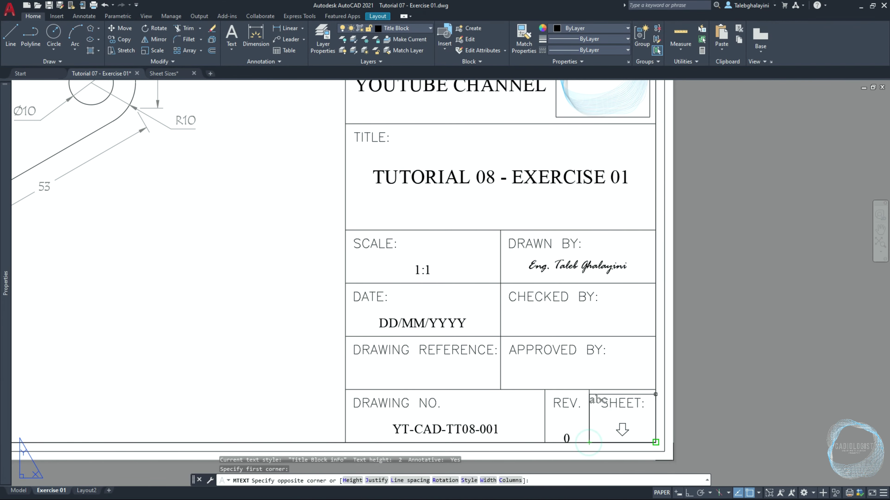
left_click(655, 391)
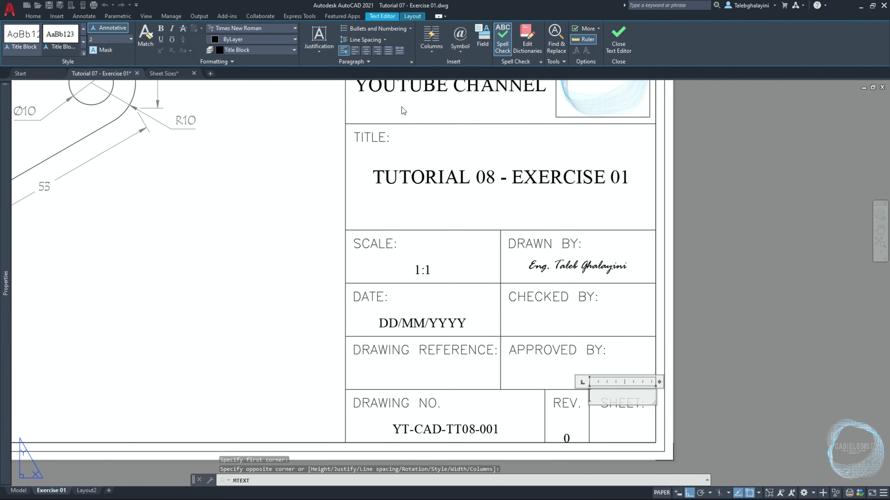
left_click(319, 41)
left_click(334, 136)
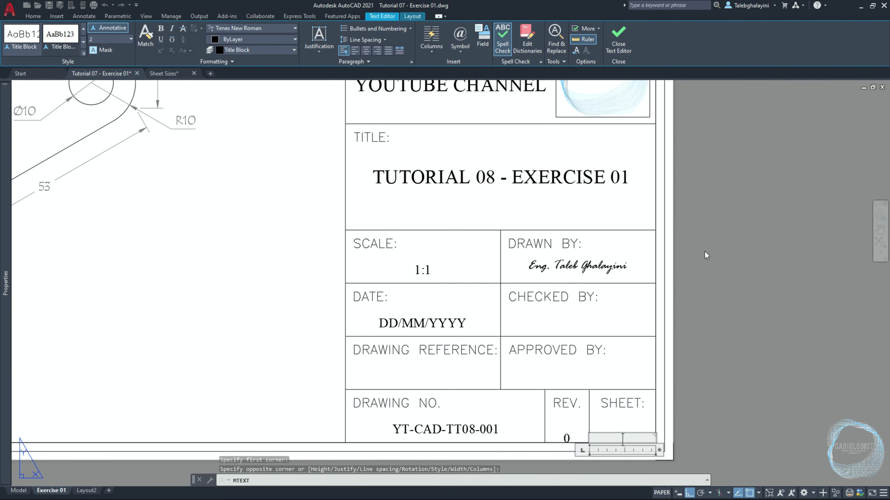
type("1/1")
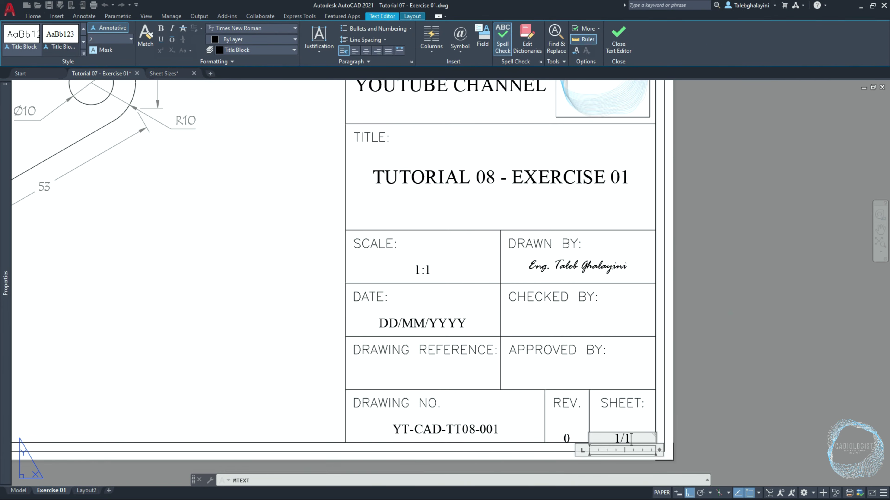
left_click(538, 434)
key("Escape")
- Move the REV. and SHEET texts together straight up, level with the drawing number text
left_click(568, 438)
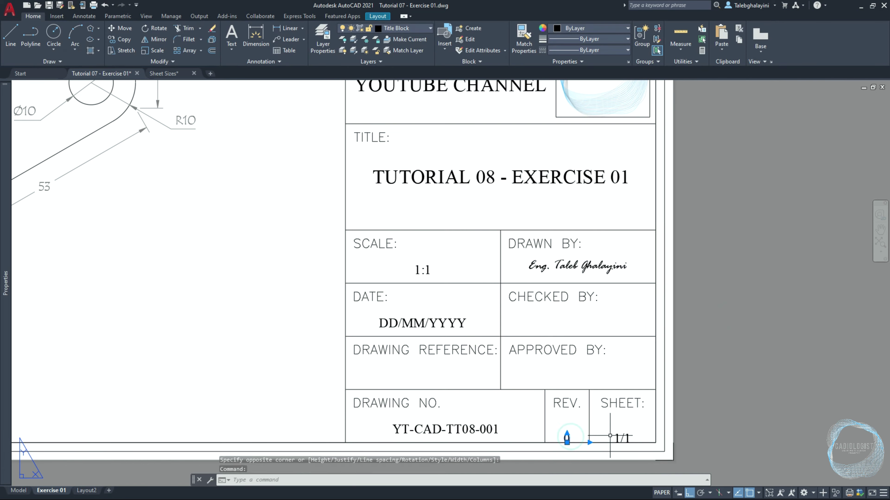
left_click(621, 438)
type("M")
key("Return")
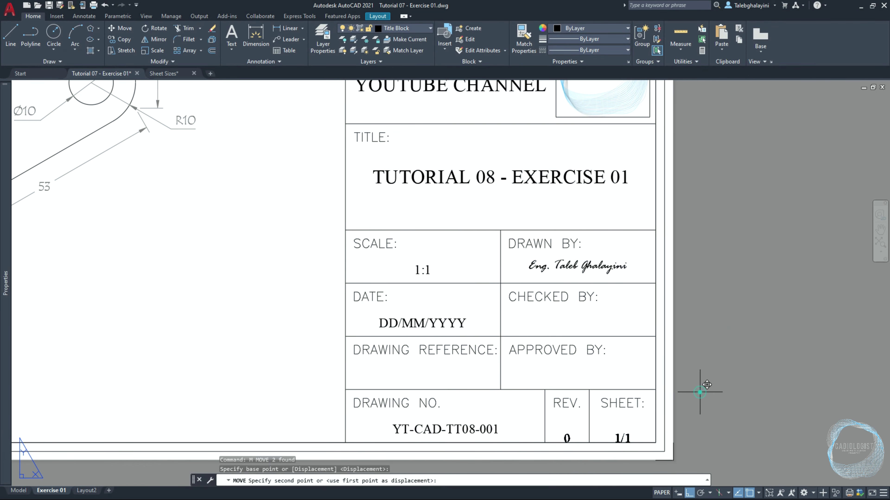
key("Escape")
- Start a single-sheet plot of the Exercise 01 layout and preview the whole page
type("Z")
key("Return")
type("E")
key("Return")
key("ctrl+p")
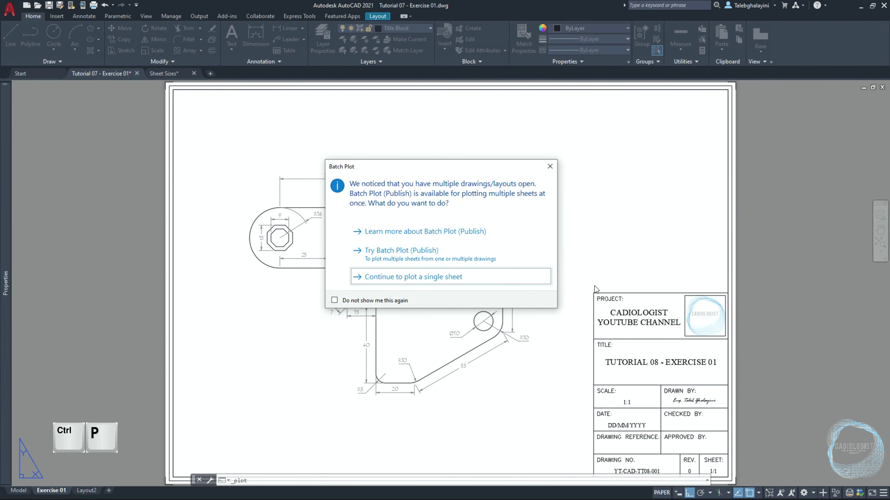
left_click(533, 276)
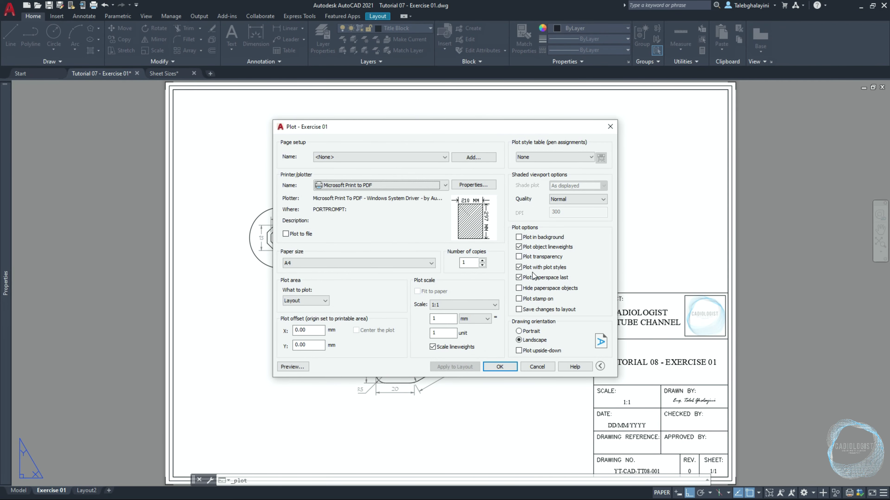
left_click(300, 368)
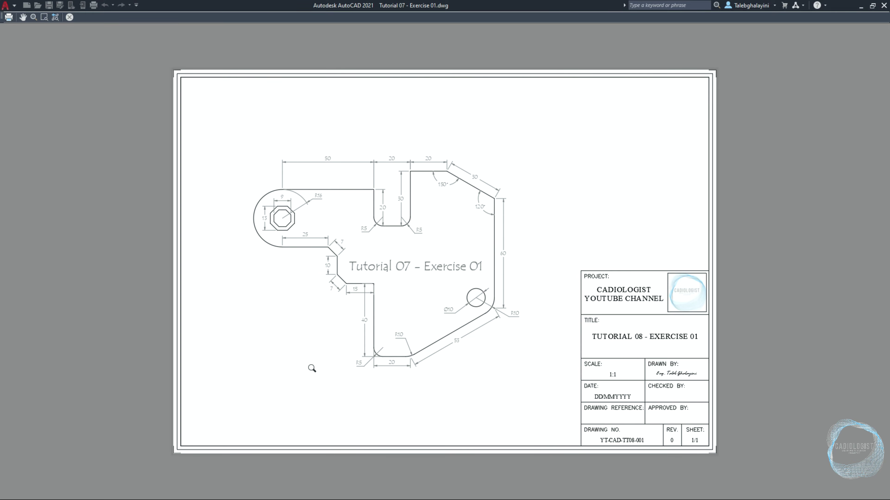
- Plot the previewed sheet to a PDF on the Desktop named "Tutorial 08 - Exercise 01"
left_click(9, 17)
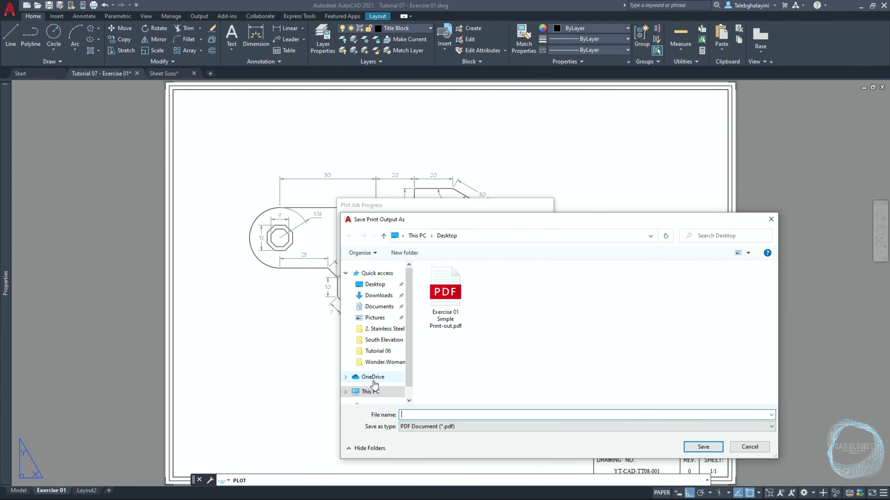
left_click(380, 286)
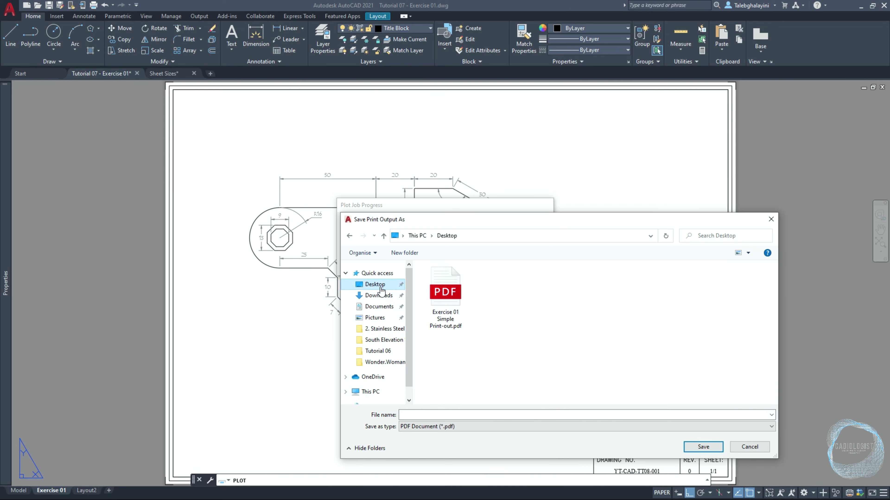
left_click(486, 414)
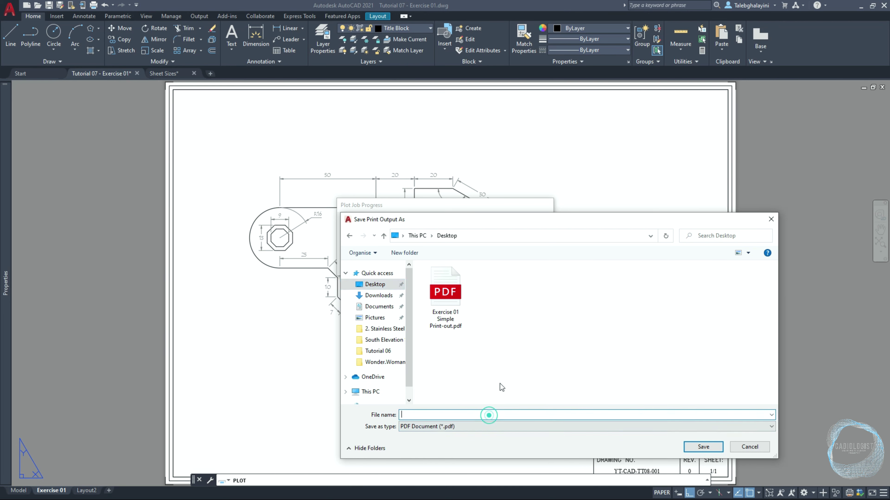
type("Tutorial 08 - Exercise 01")
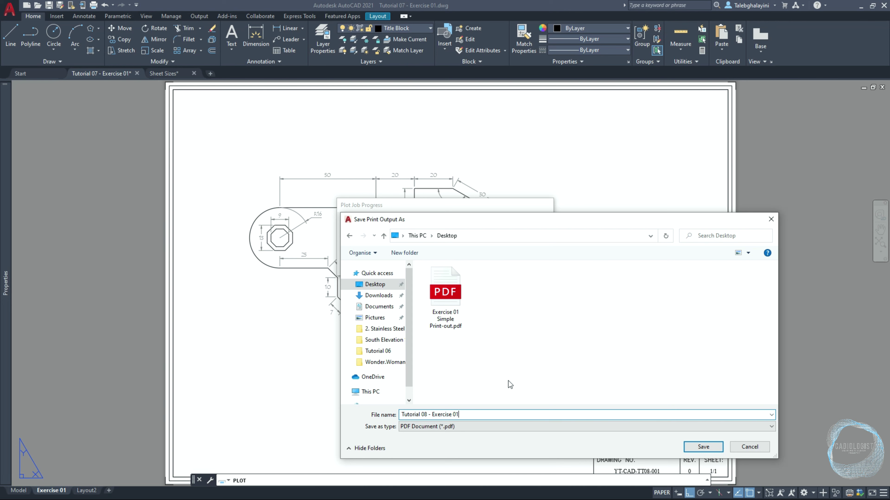
left_click(702, 450)
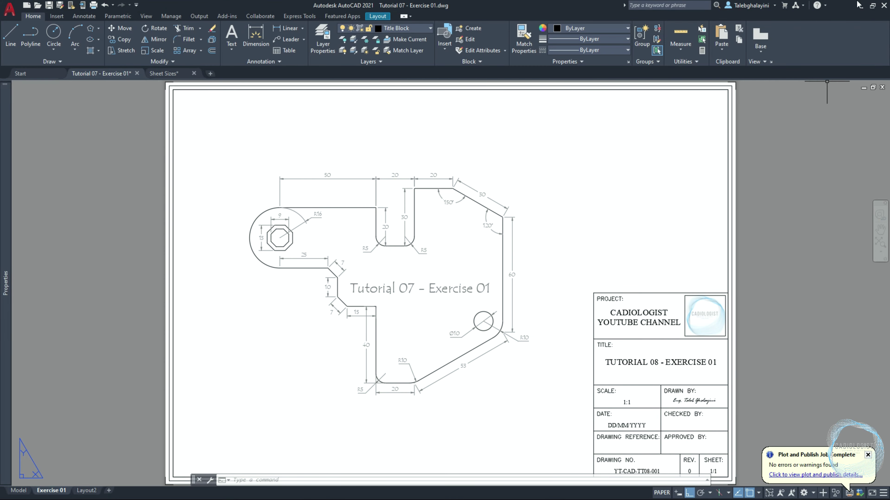
- Open the Tutorial 08 - Exercise 01 PDF from the desktop and view its page upright in landscape, fitted to the window
left_click(862, 6)
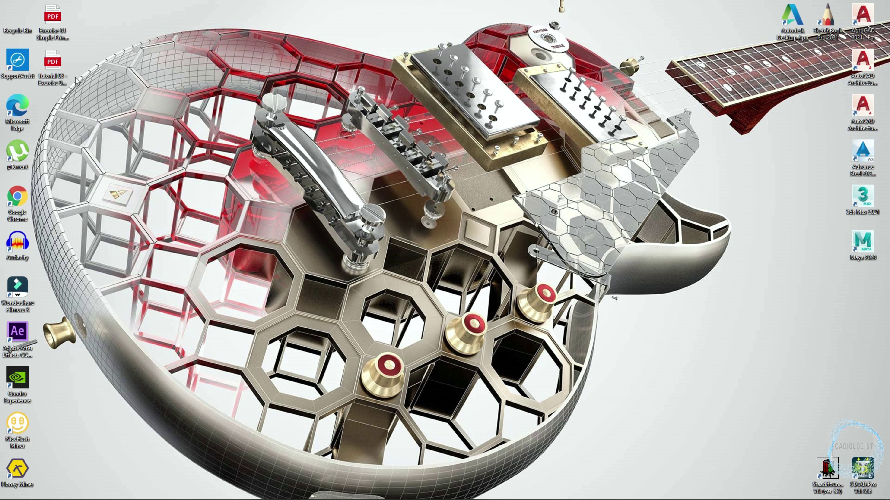
double_click(62, 79)
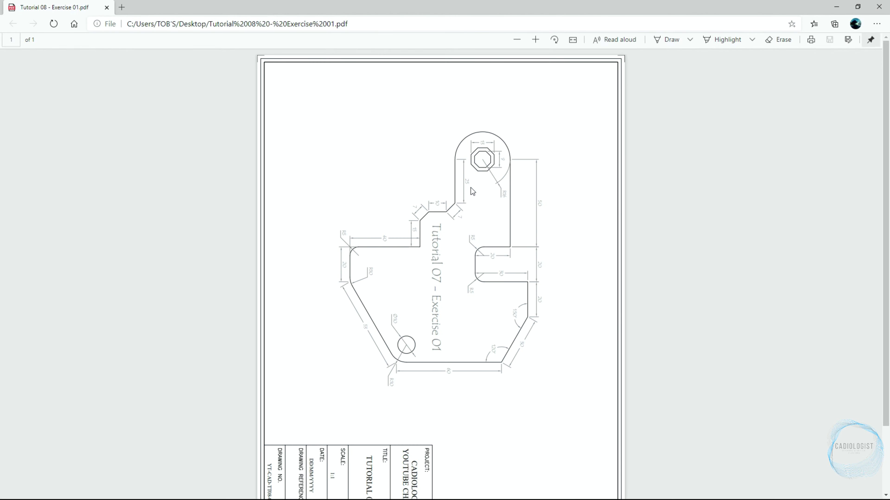
left_click(558, 44)
left_click(560, 45)
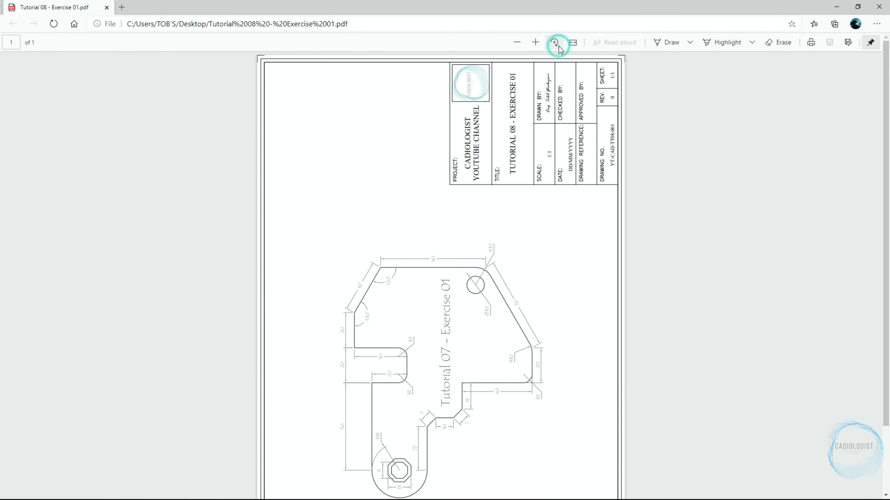
left_click(560, 47)
left_click(581, 43)
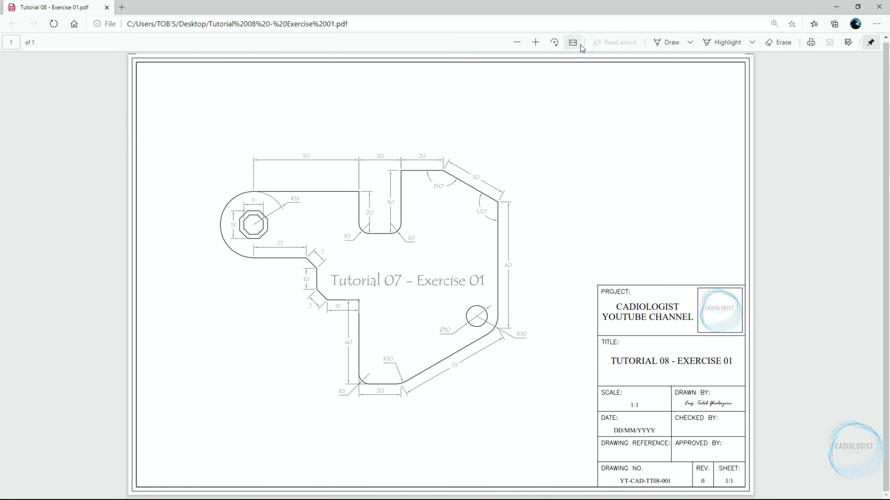